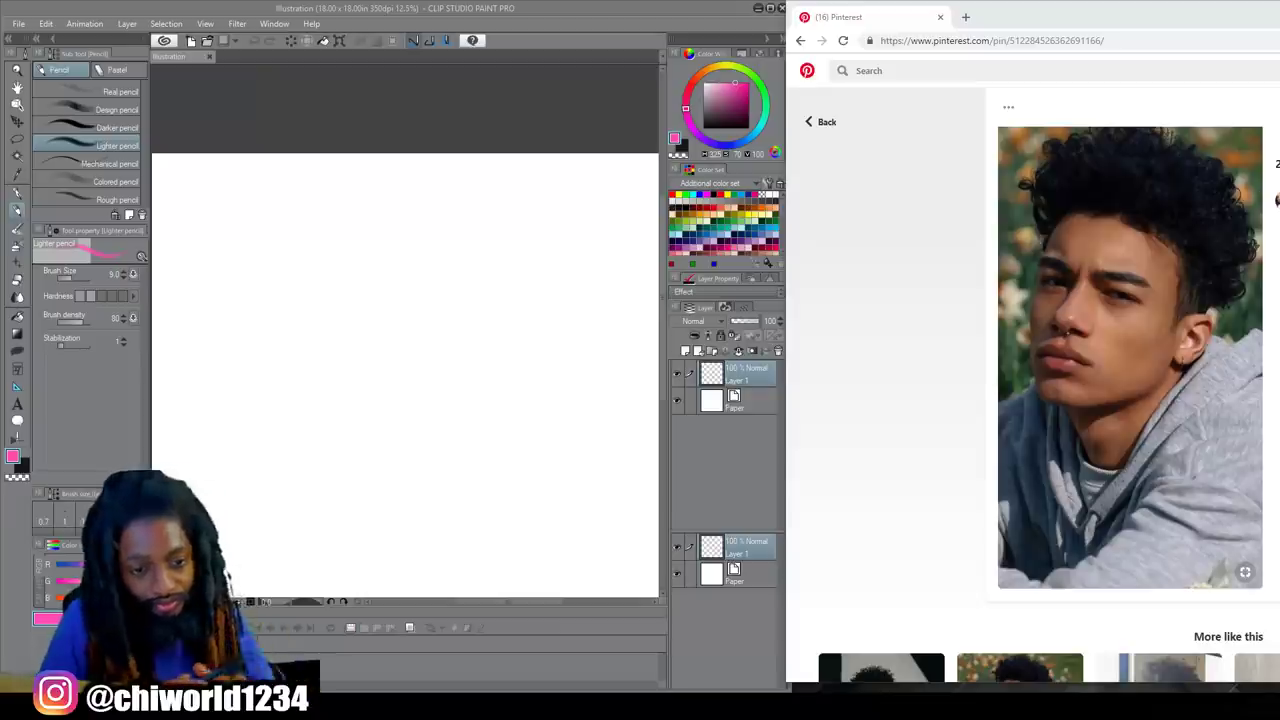
- Set the Lighter pencil to brush size 64.4, the lowest hardness and brush density 54, testing it with short pink strokes
click(18, 212)
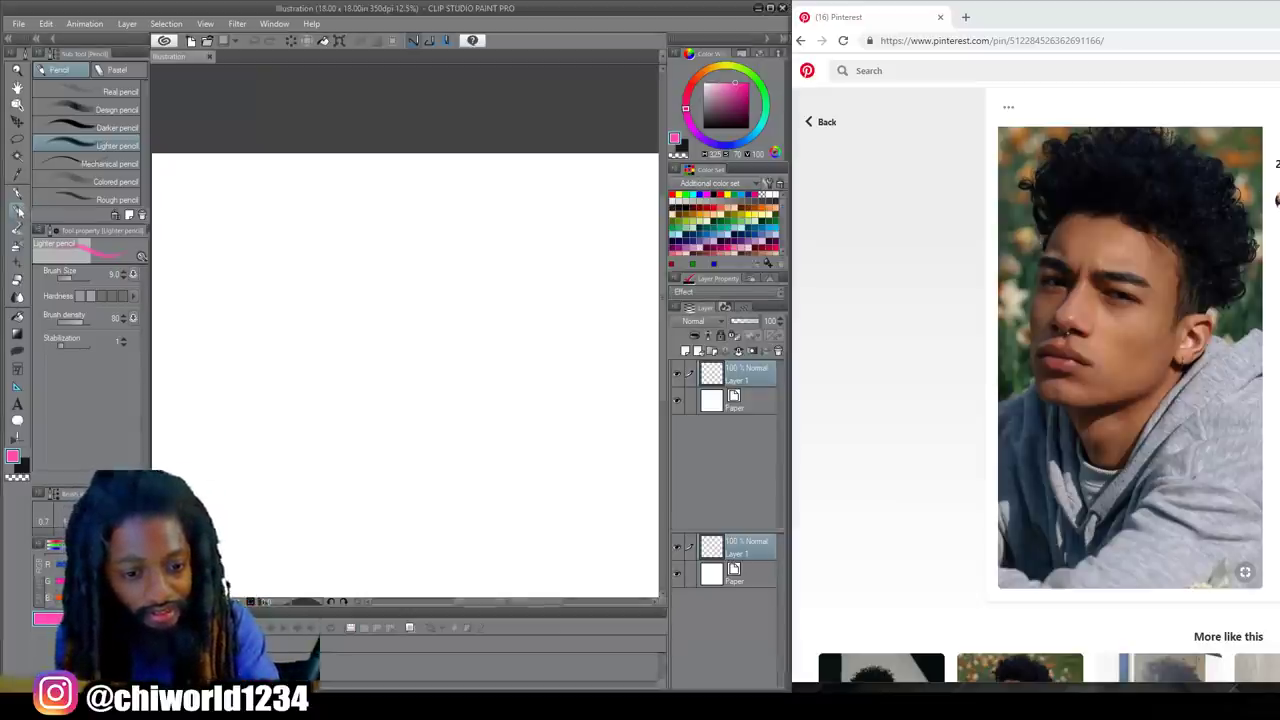
drag(427, 201, 416, 237)
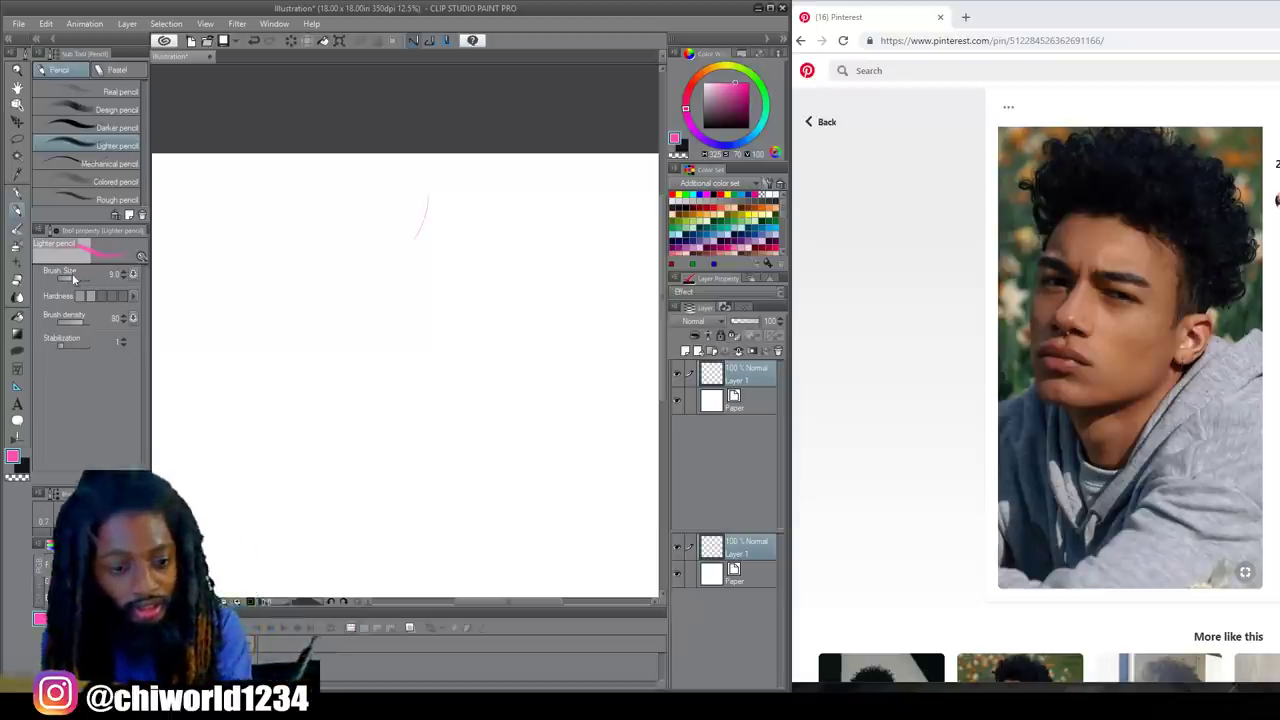
drag(72, 274, 78, 280)
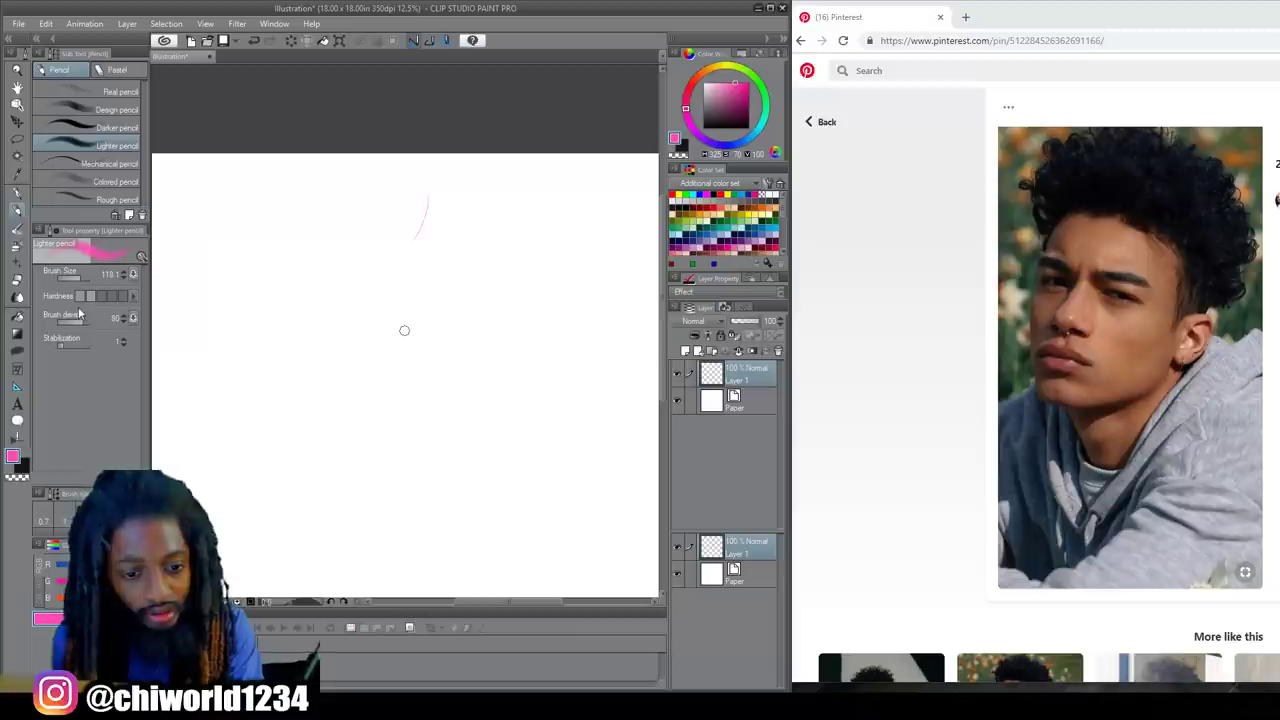
drag(77, 322, 75, 327)
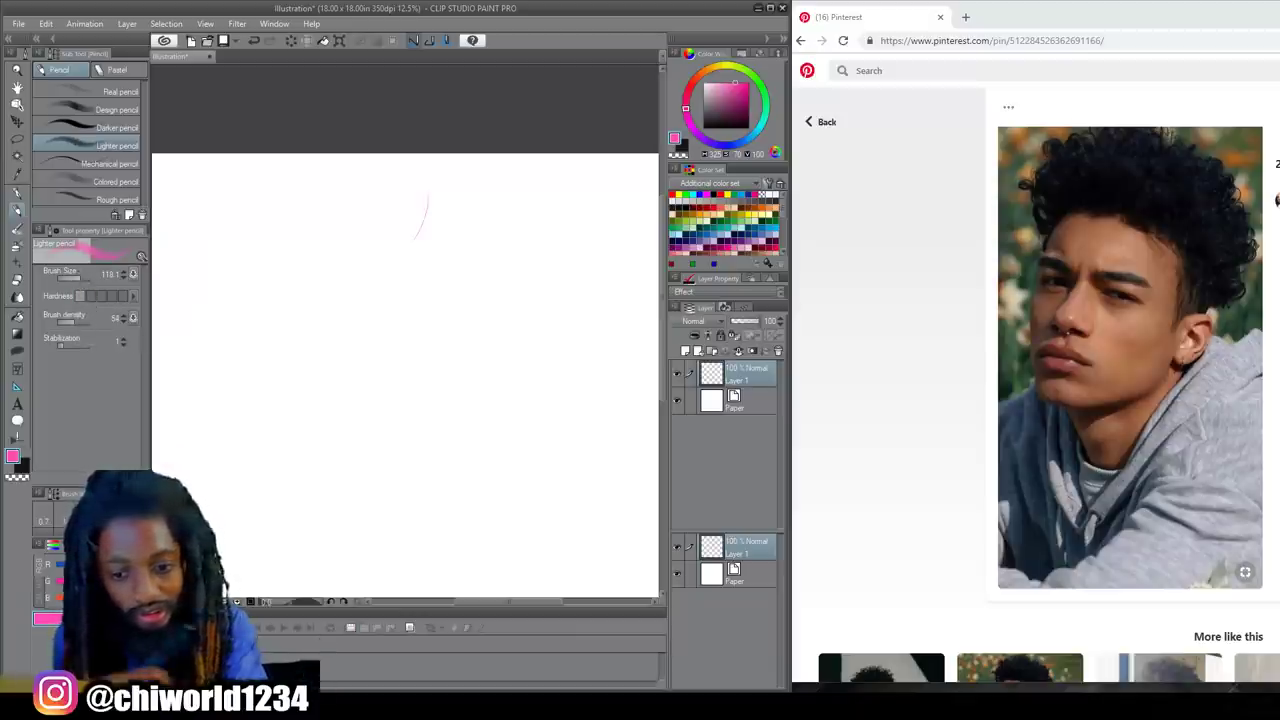
drag(549, 179, 530, 206)
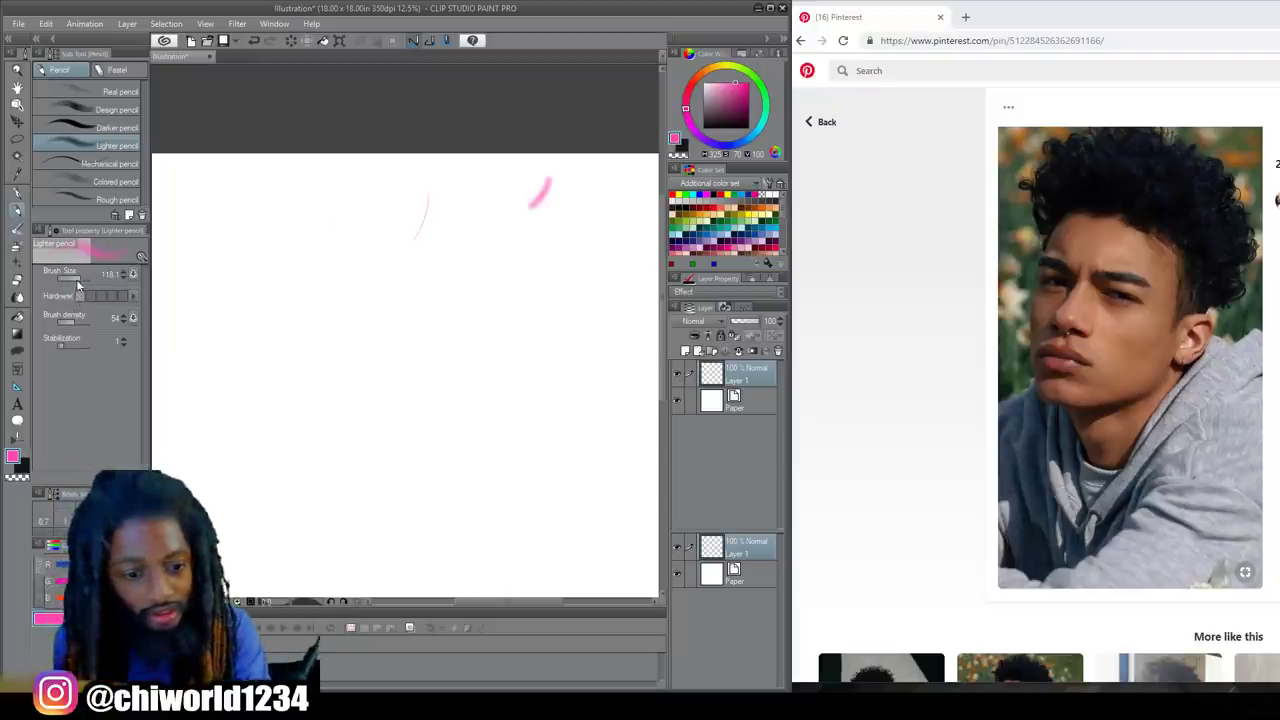
drag(72, 279, 81, 284)
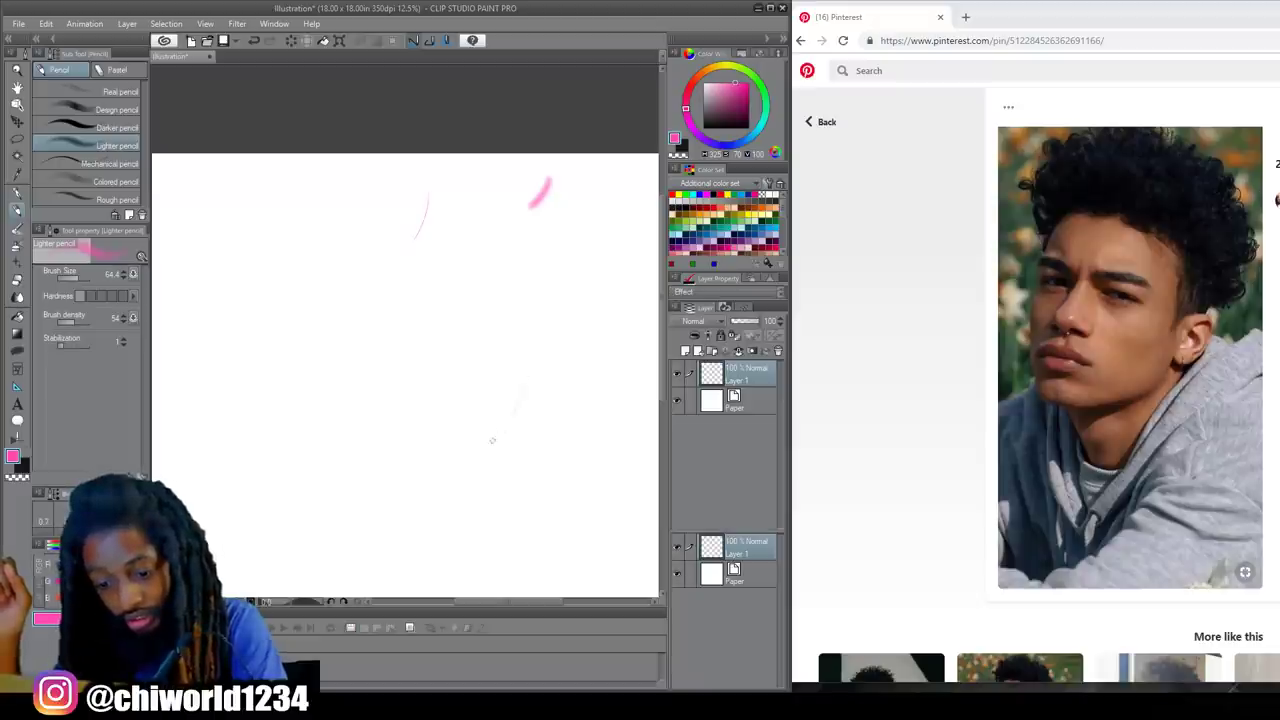
- Rough in the three-quarter face outline with brow line, eyes, nose and mouth in light pink strokes, following the reference photo
drag(445, 477, 334, 489)
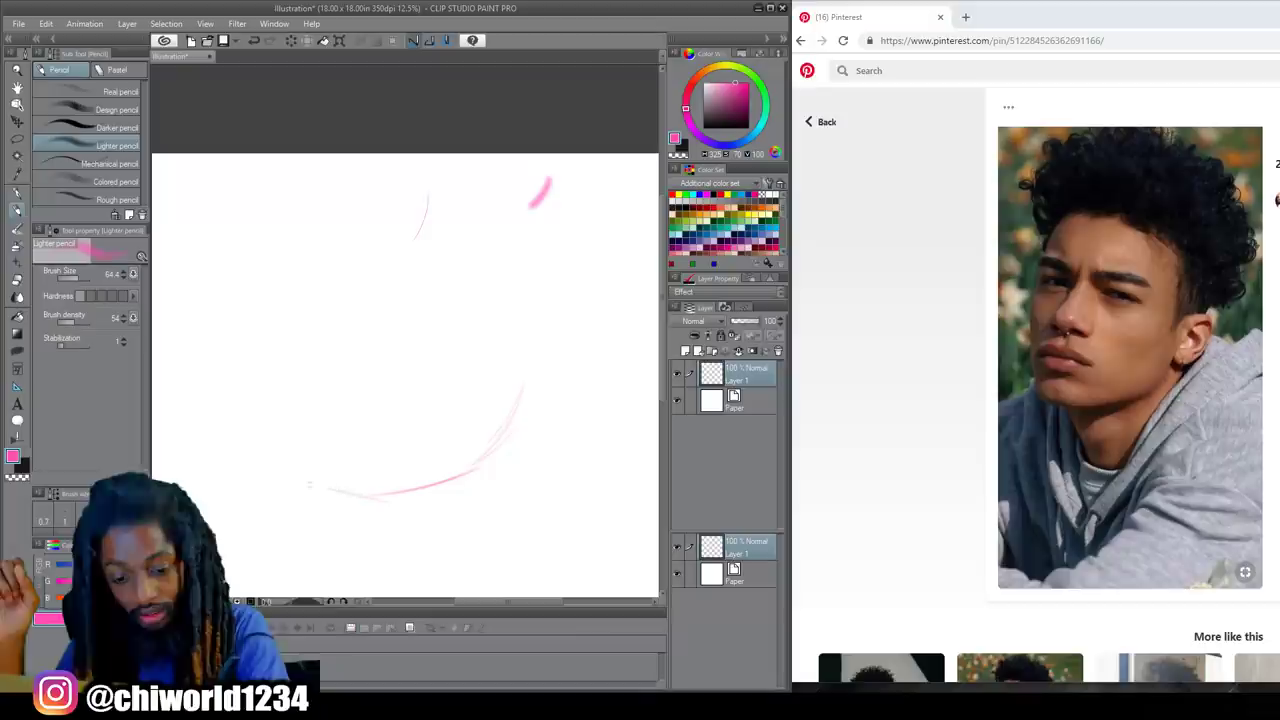
mouse_move(319, 488)
mouse_down()
mouse_move(305, 388)
mouse_move(307, 428)
mouse_move(315, 303)
mouse_move(305, 316)
mouse_move(339, 200)
mouse_move(331, 245)
mouse_move(340, 208)
mouse_up()
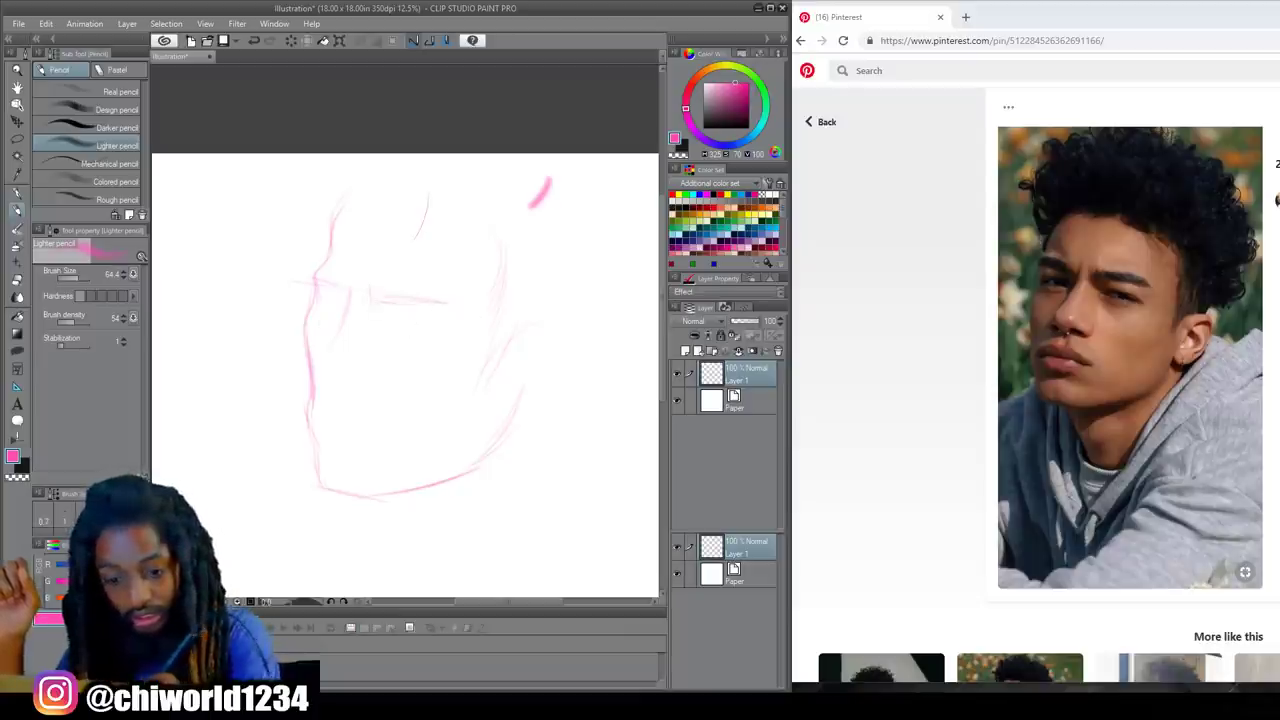
drag(436, 330, 404, 318)
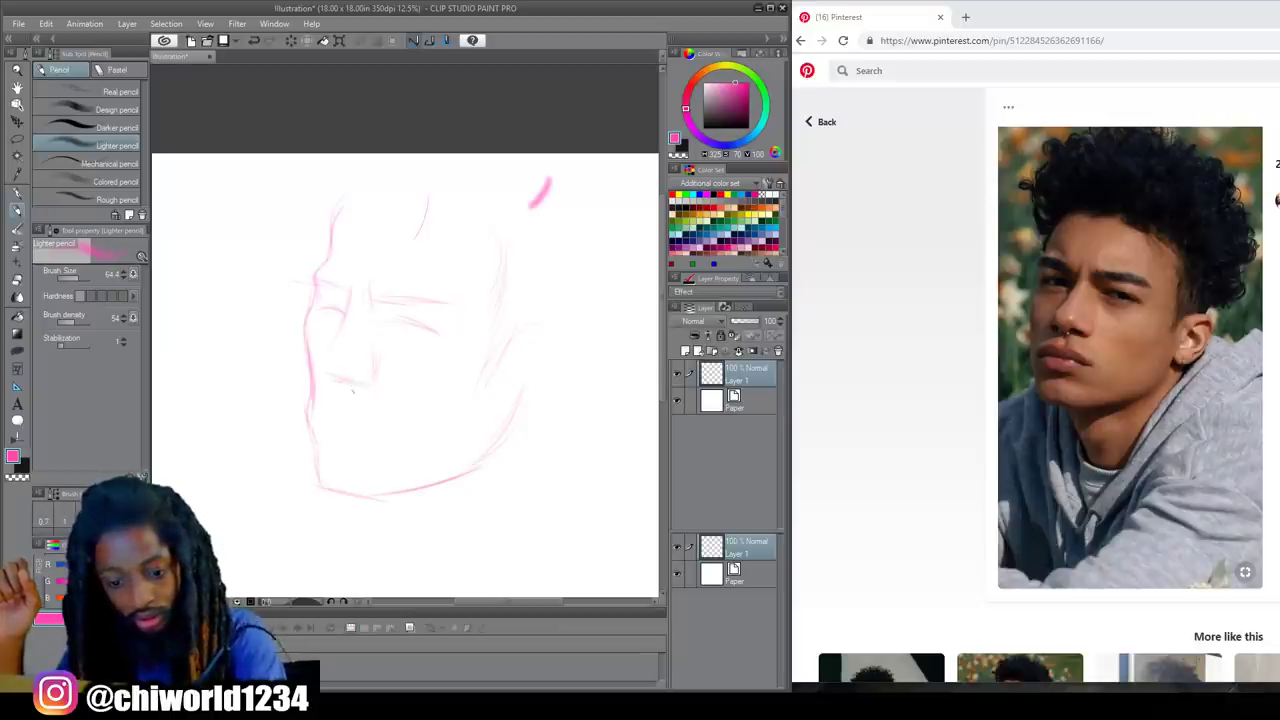
mouse_move(330, 404)
mouse_down()
mouse_move(318, 424)
mouse_move(340, 424)
mouse_up()
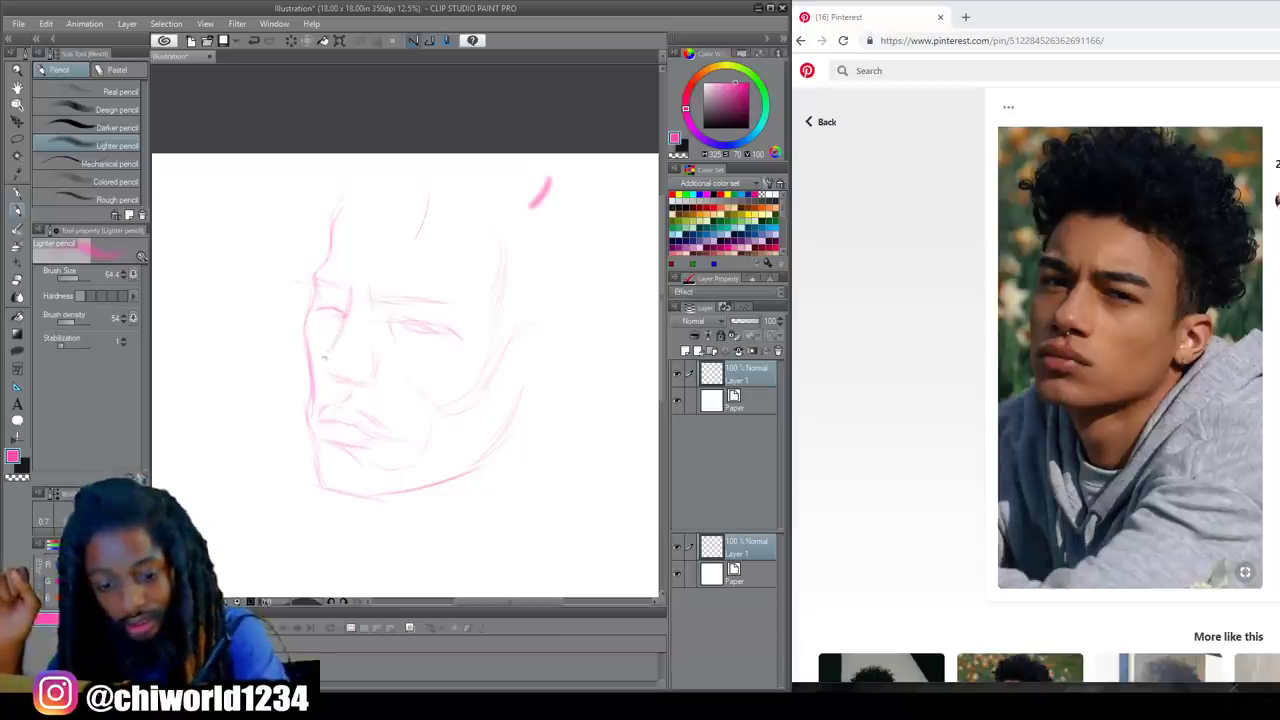
drag(336, 379, 372, 380)
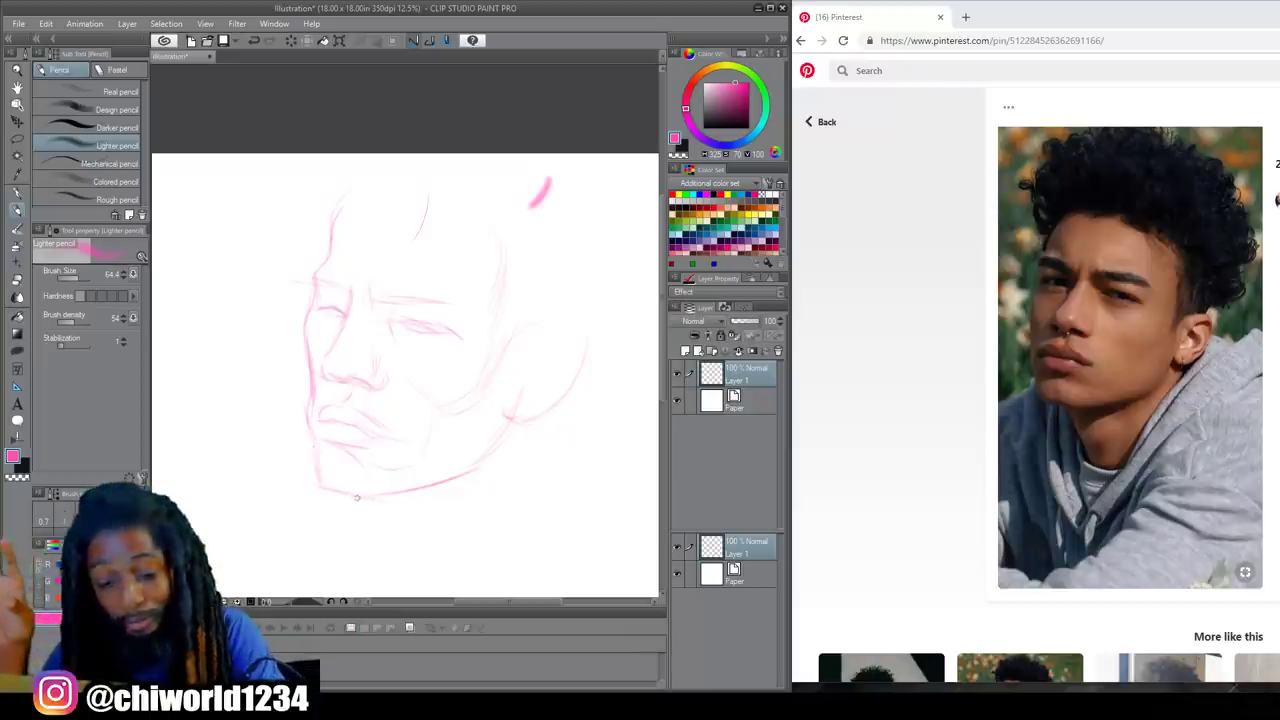
- Reinforce the chin line and sketch the neck with the hoodie collar behind it
mouse_move(392, 502)
mouse_down()
mouse_move(352, 504)
mouse_move(316, 480)
mouse_move(320, 490)
mouse_up()
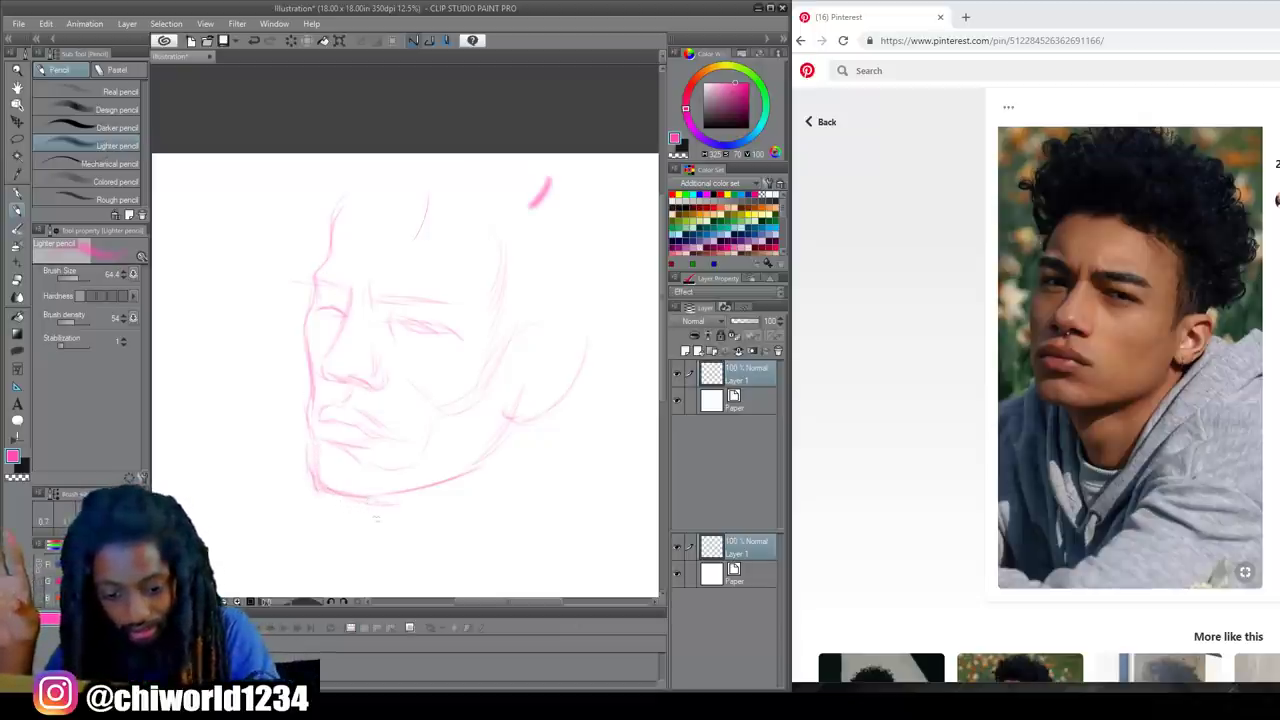
drag(364, 506, 378, 535)
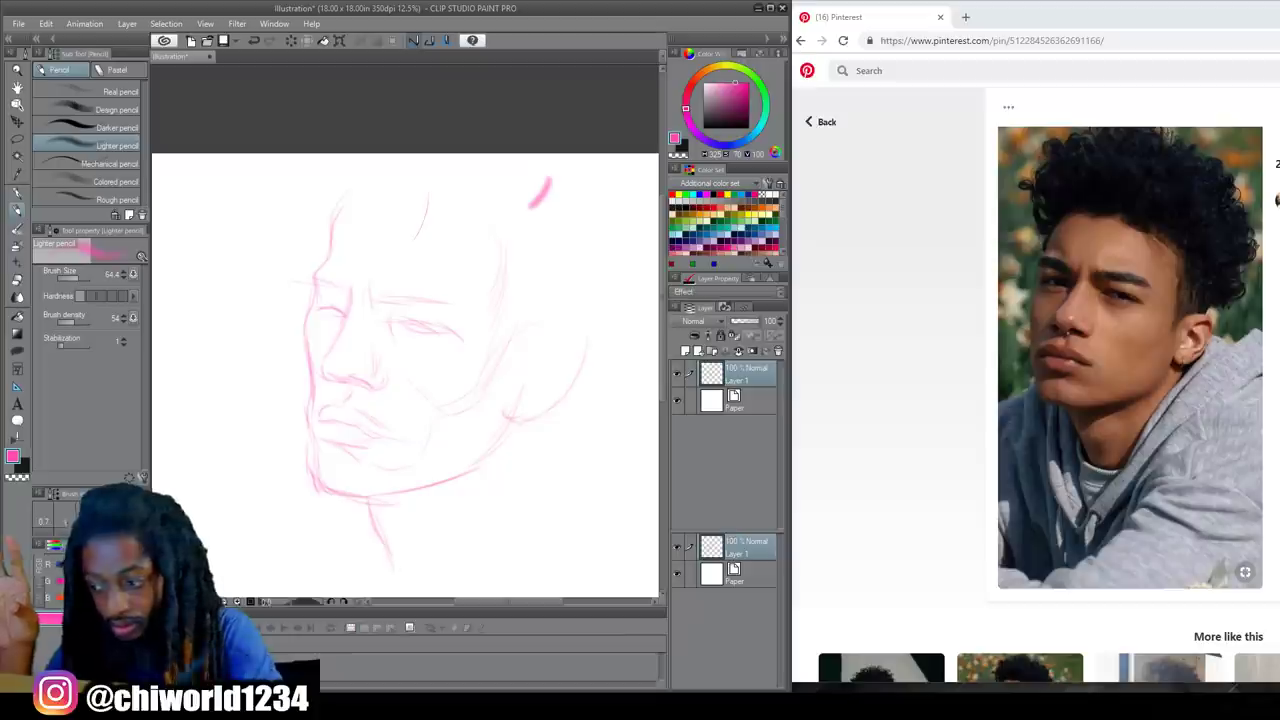
drag(544, 424, 528, 450)
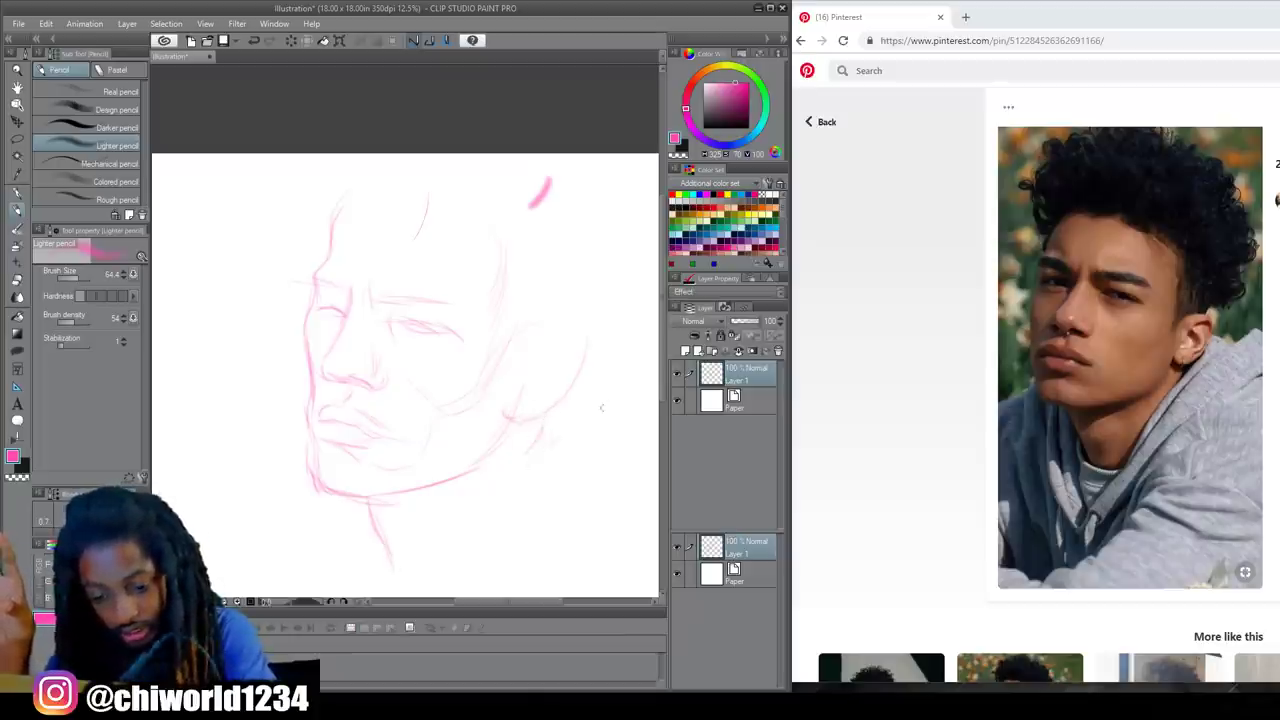
drag(502, 473, 468, 505)
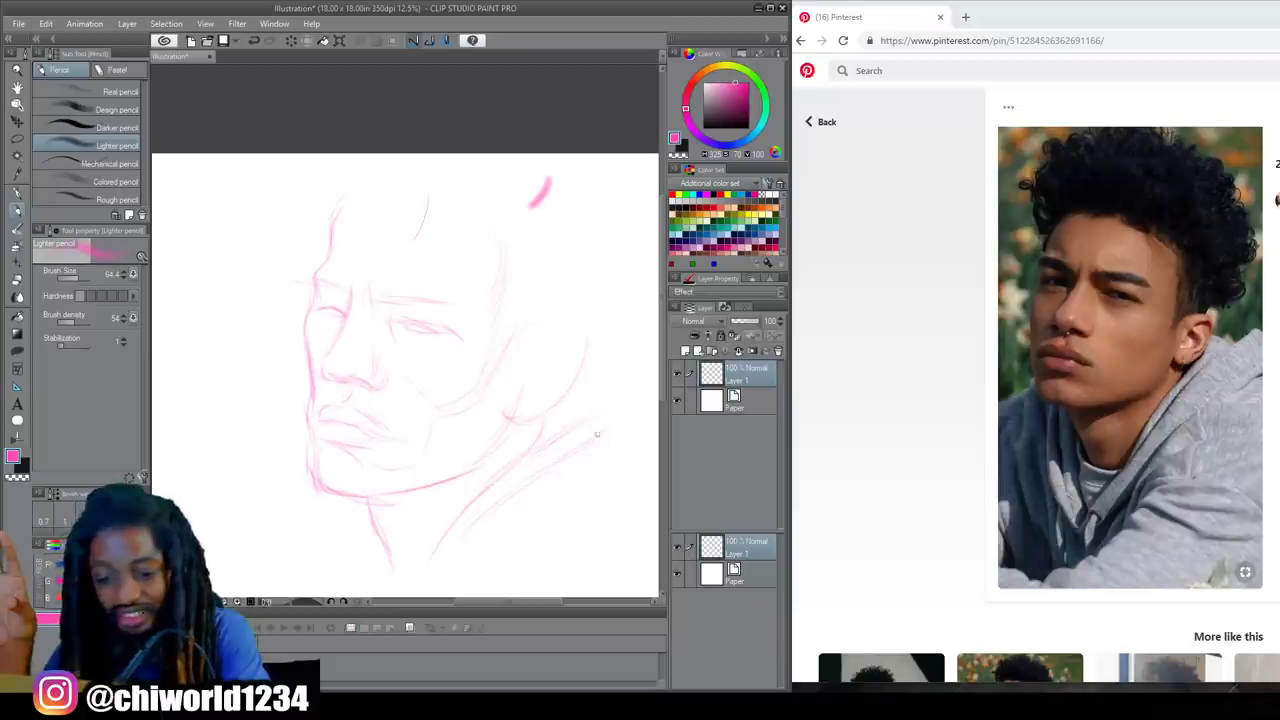
drag(600, 399, 573, 411)
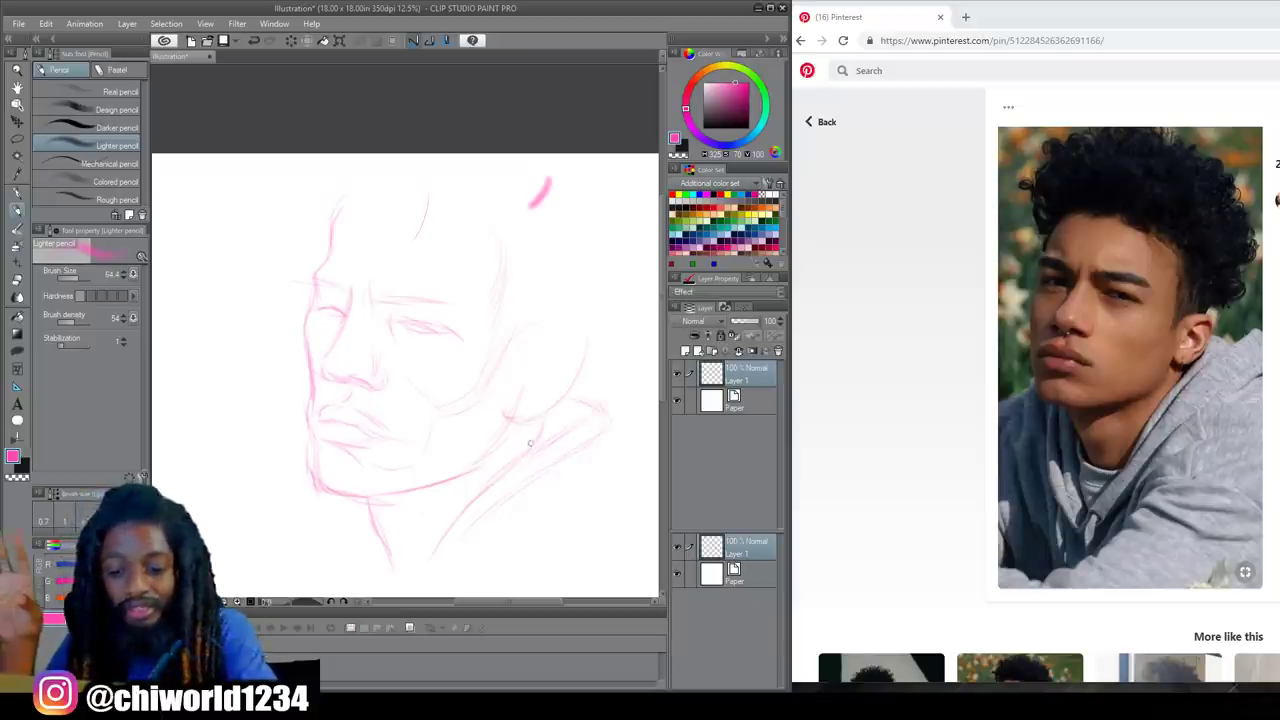
drag(512, 461, 551, 431)
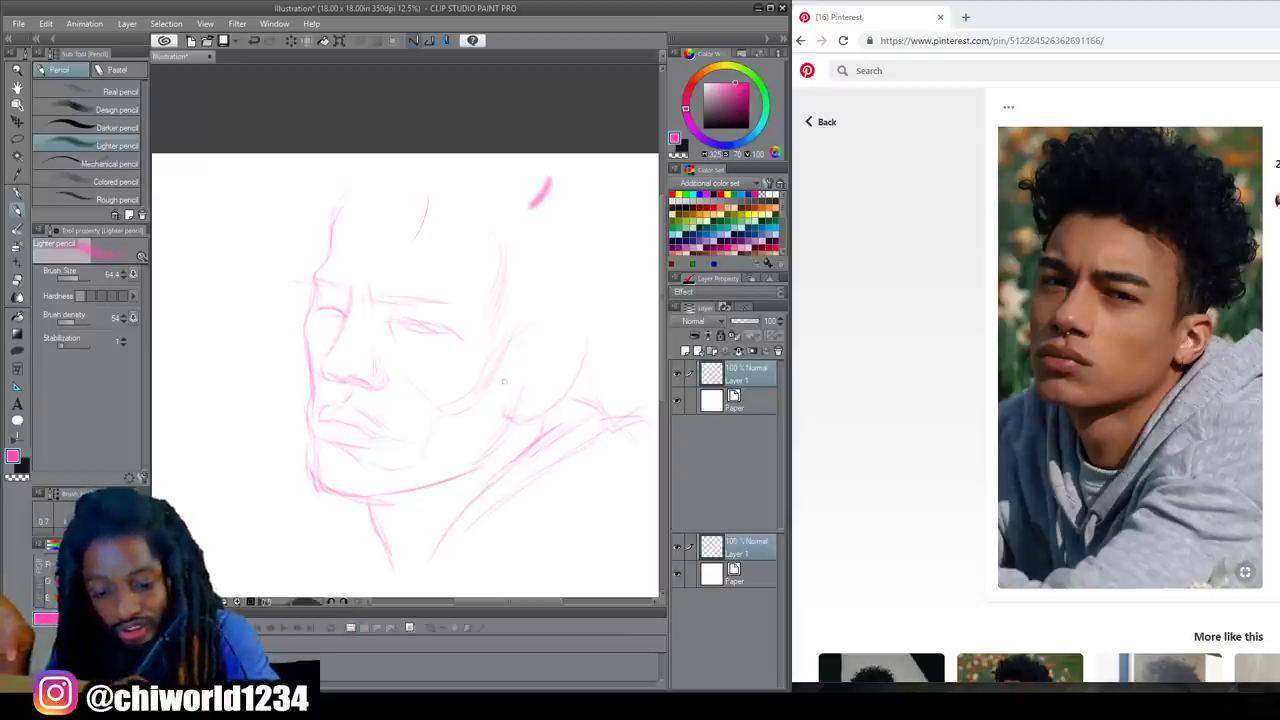
- Darken the rear jaw corner and draw the rounded outline of the ear
drag(517, 402, 503, 431)
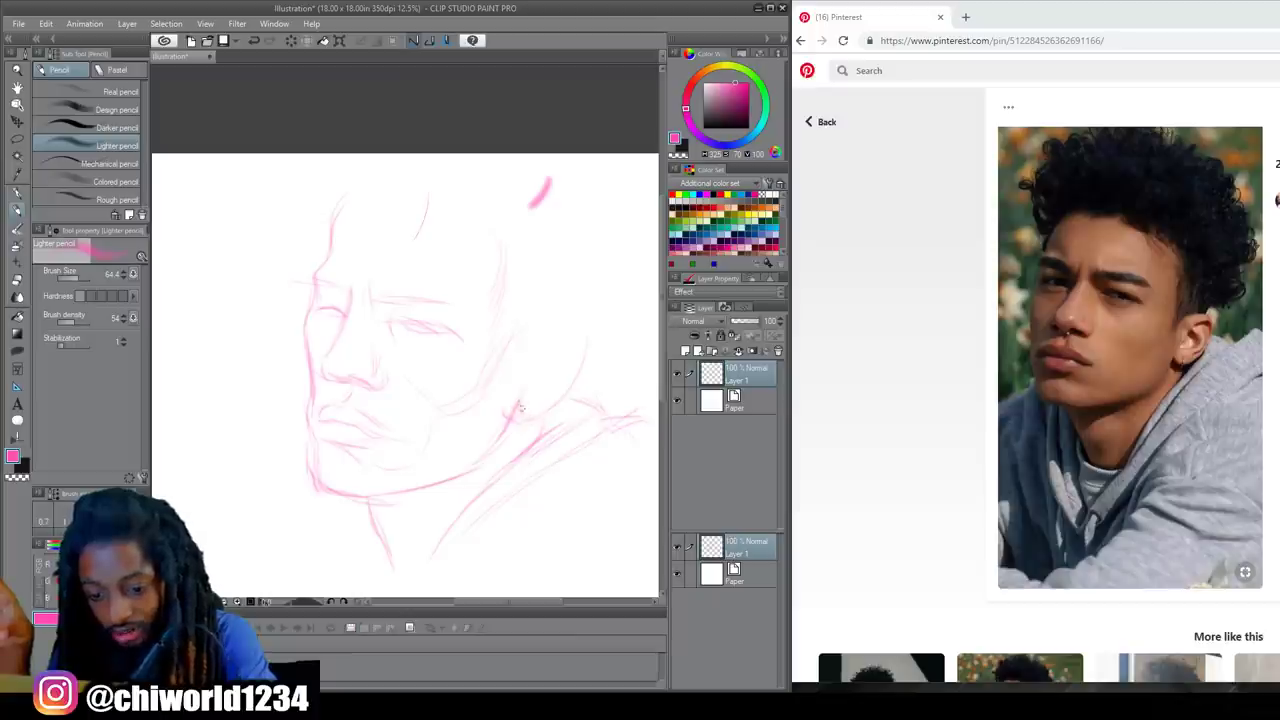
drag(585, 378, 571, 402)
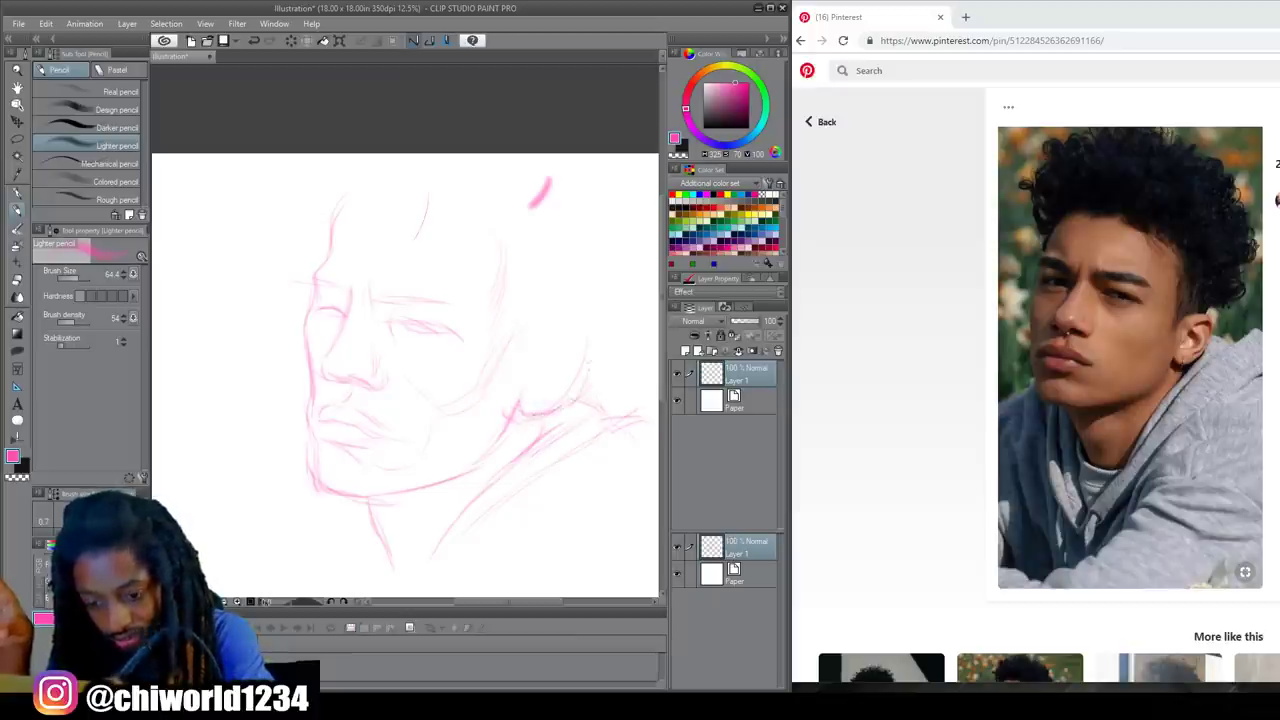
drag(580, 338, 588, 376)
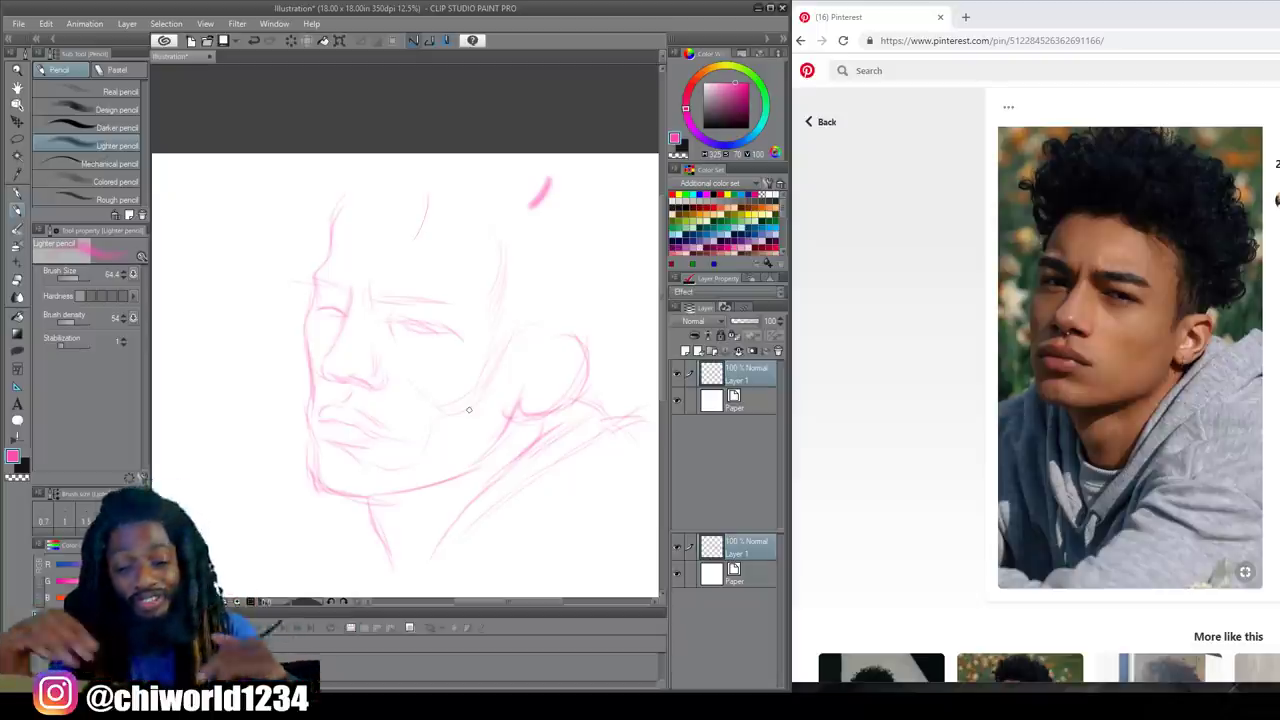
drag(551, 338, 533, 350)
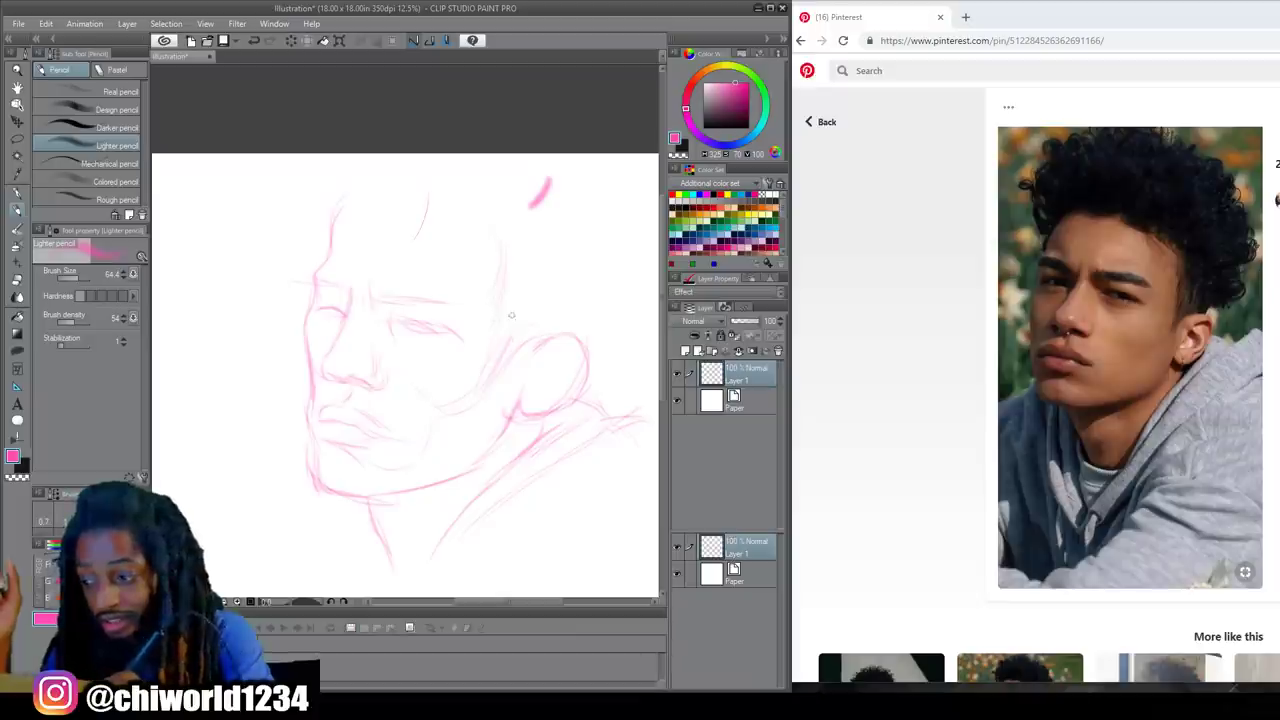
- Sketch the temple, forehead contour and hairline, and rough in the curly hair outline on both sides of the head
drag(503, 316, 500, 290)
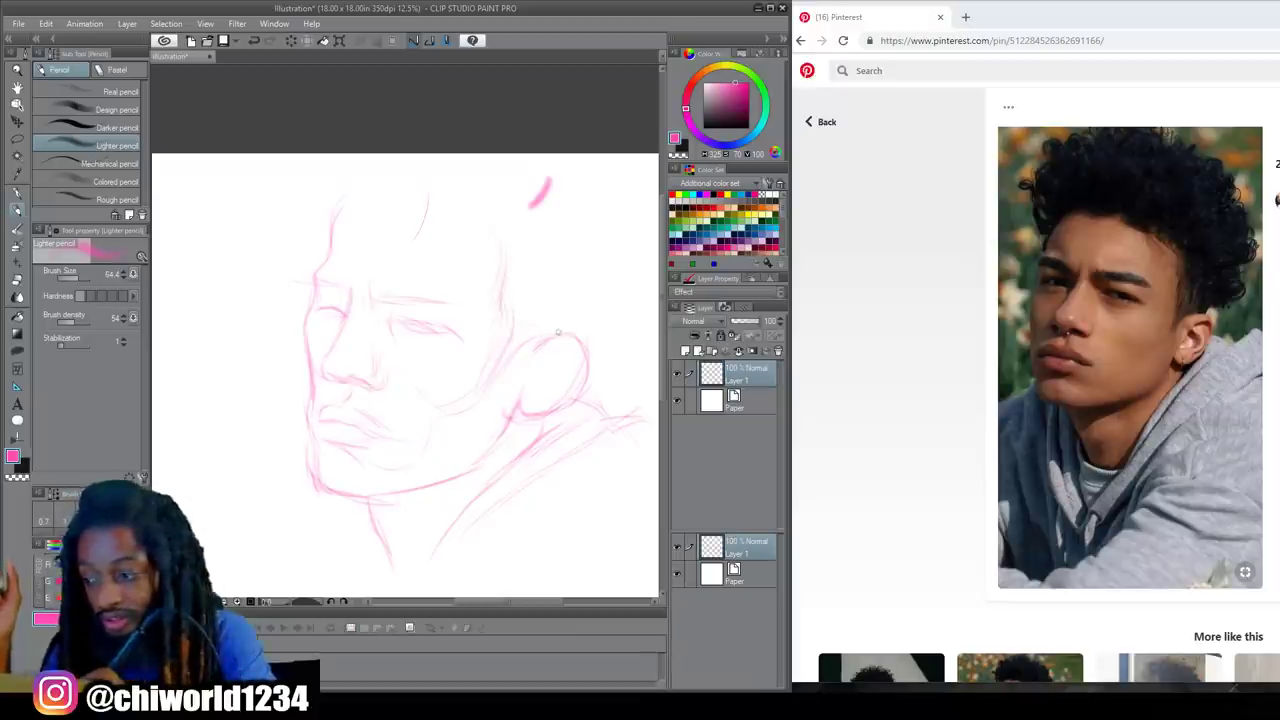
drag(549, 334, 561, 290)
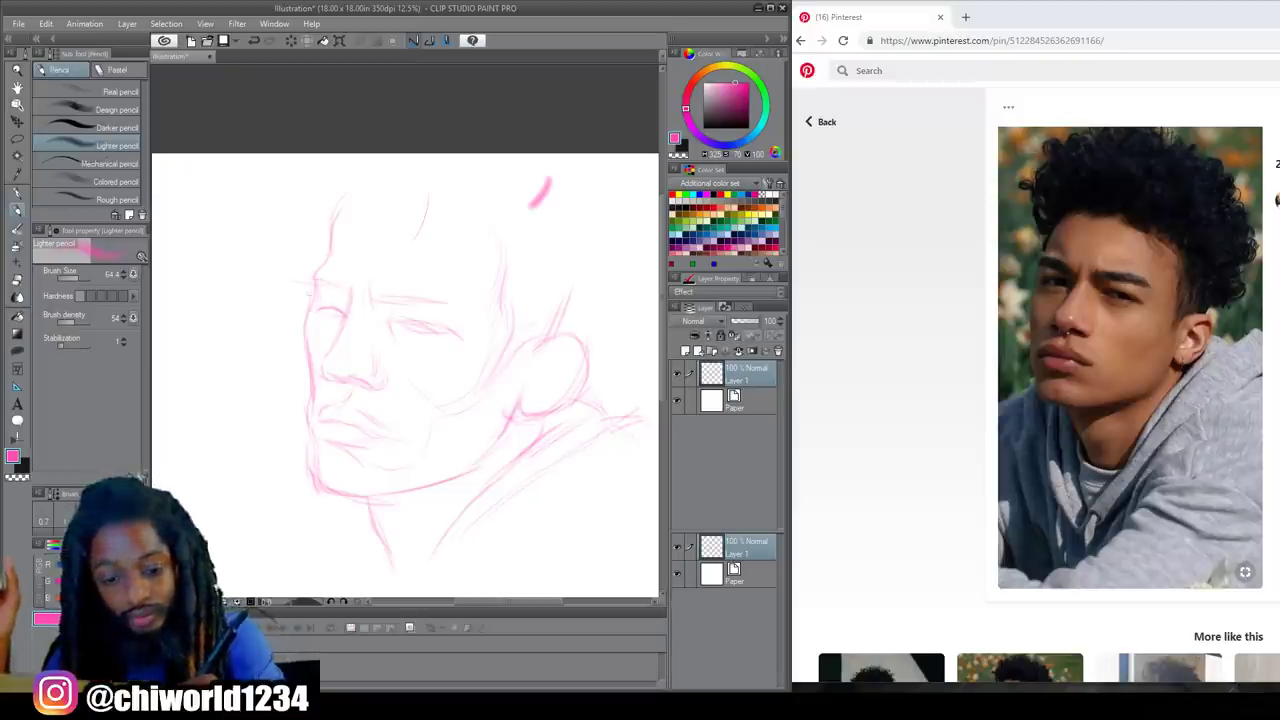
mouse_move(311, 318)
mouse_down()
mouse_move(307, 276)
mouse_move(339, 207)
mouse_up()
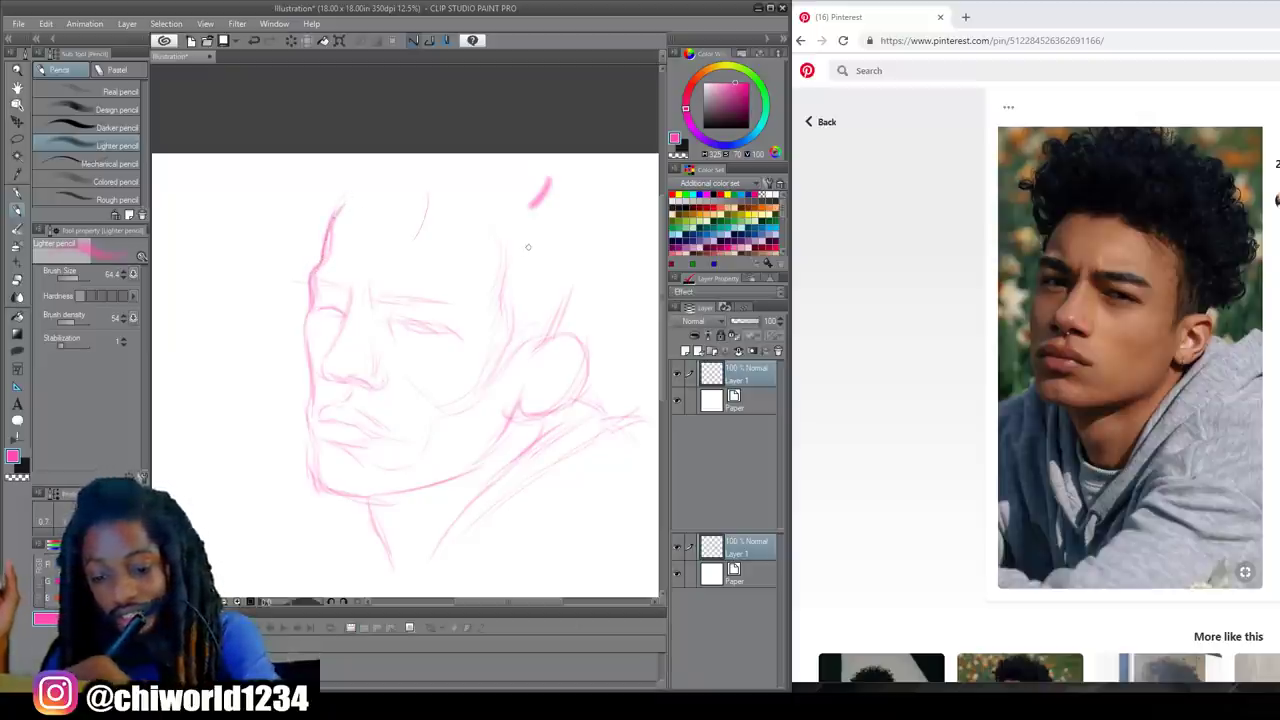
drag(503, 234, 346, 190)
mouse_move(562, 312)
mouse_down()
mouse_move(602, 255)
mouse_move(628, 272)
mouse_move(610, 273)
mouse_move(625, 226)
mouse_move(612, 240)
mouse_move(599, 213)
mouse_move(622, 192)
mouse_up()
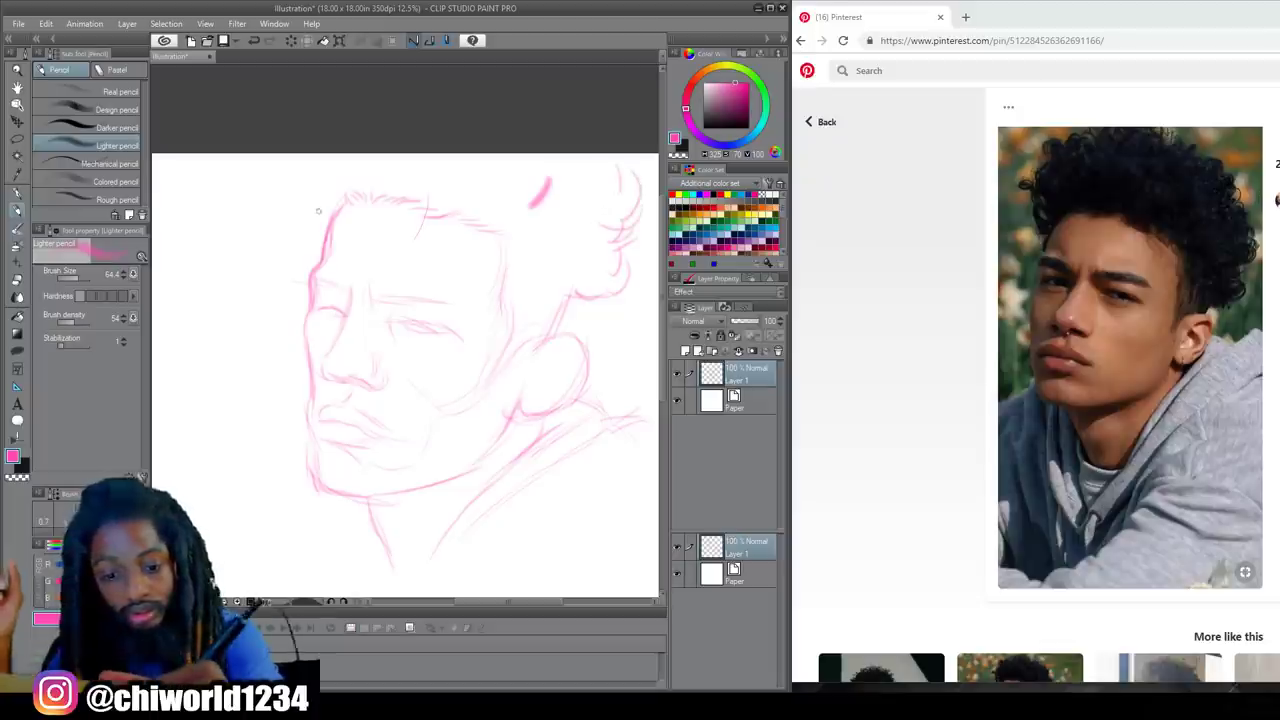
mouse_move(337, 203)
mouse_down()
mouse_move(346, 195)
mouse_move(330, 186)
mouse_move(322, 200)
mouse_move(332, 186)
mouse_move(308, 172)
mouse_move(310, 154)
mouse_up()
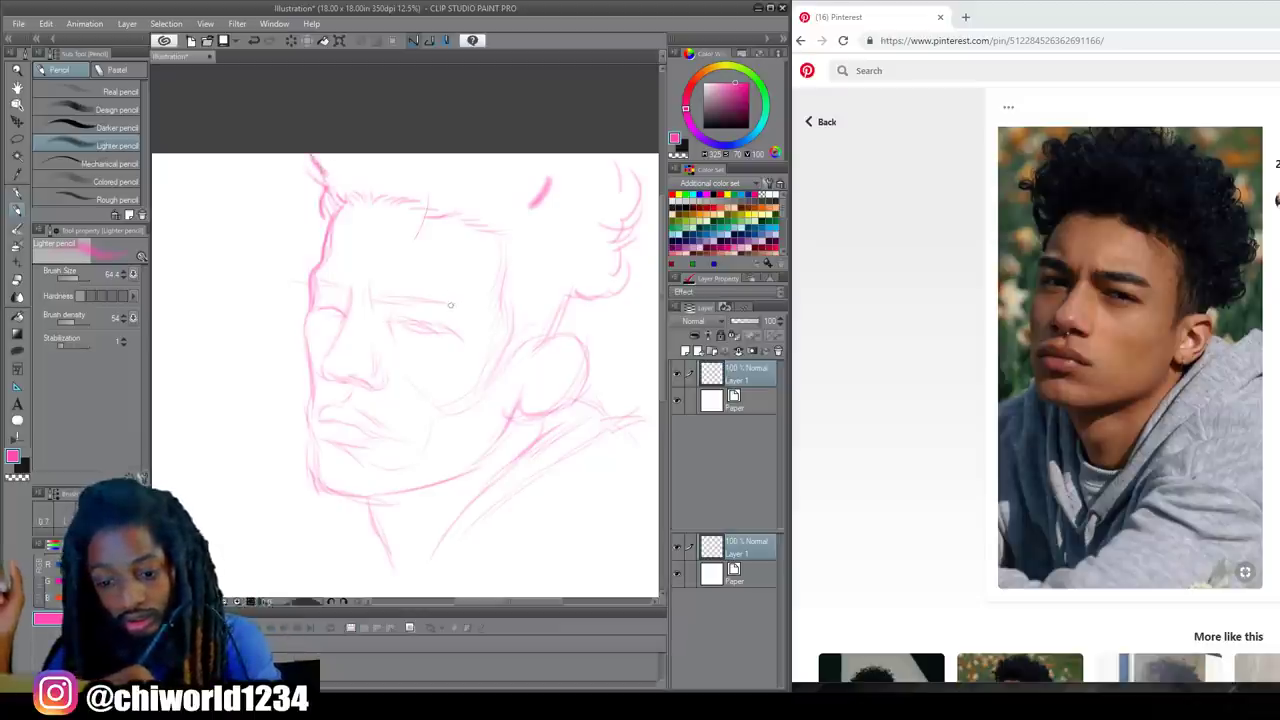
- Define the shape of both eyebrows with darker overlapping strokes
drag(462, 309, 436, 292)
mouse_move(441, 305)
mouse_down()
mouse_move(460, 312)
mouse_move(378, 293)
mouse_up()
drag(442, 292, 382, 294)
drag(356, 300, 310, 273)
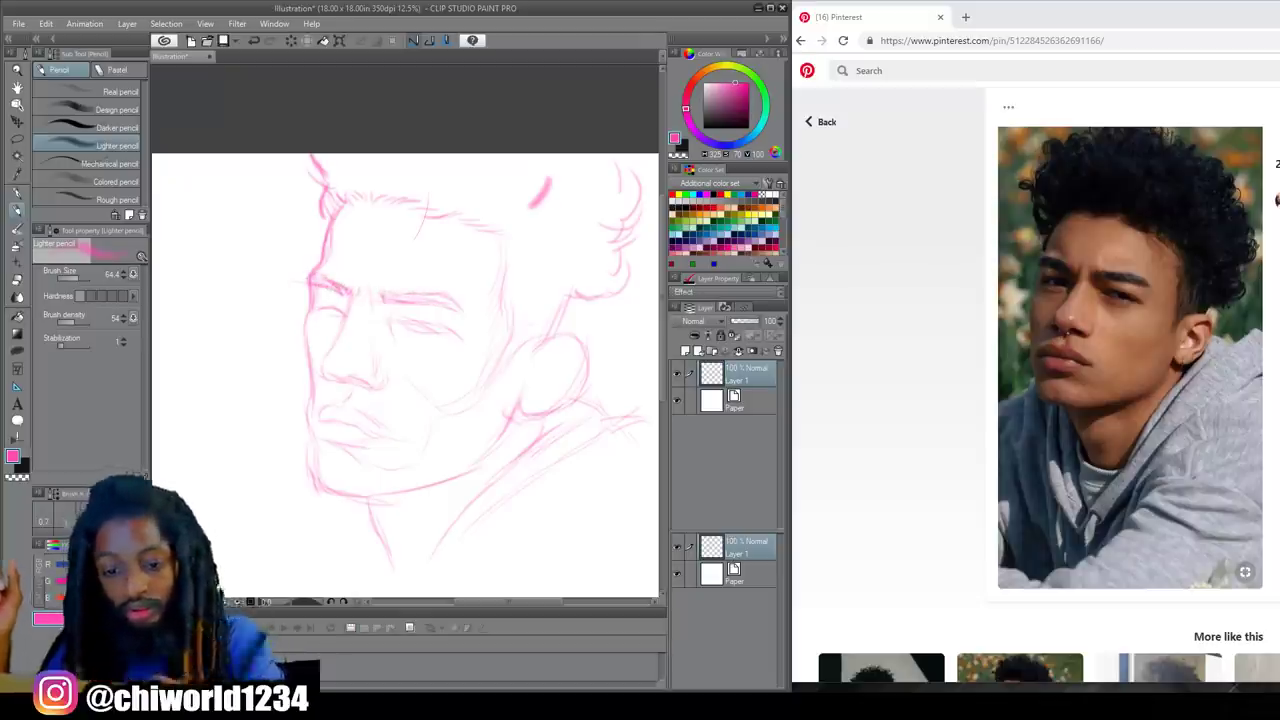
- Set the brush size to 23.4 and stabilization to 27, and refine the eyes and nose with finer lines
click(72, 278)
mouse_move(408, 323)
mouse_down()
mouse_move(448, 331)
mouse_move(402, 323)
mouse_up()
click(77, 346)
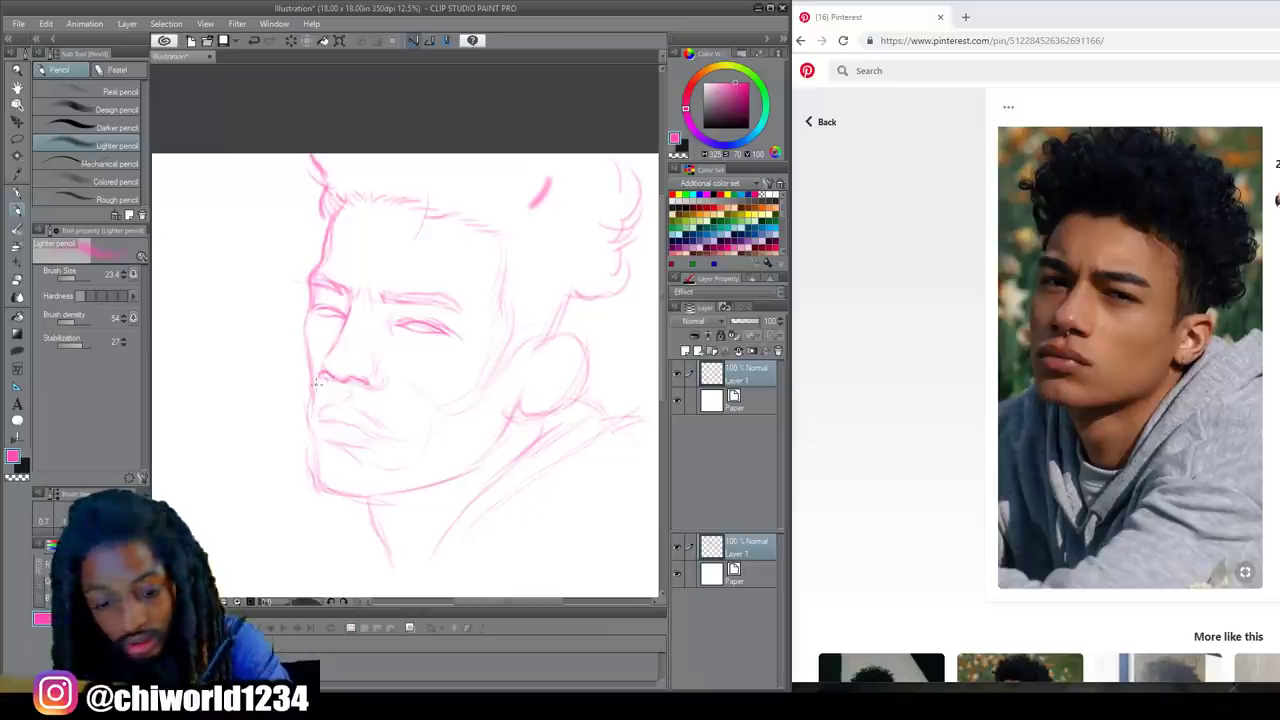
drag(364, 387, 424, 342)
drag(320, 322, 339, 327)
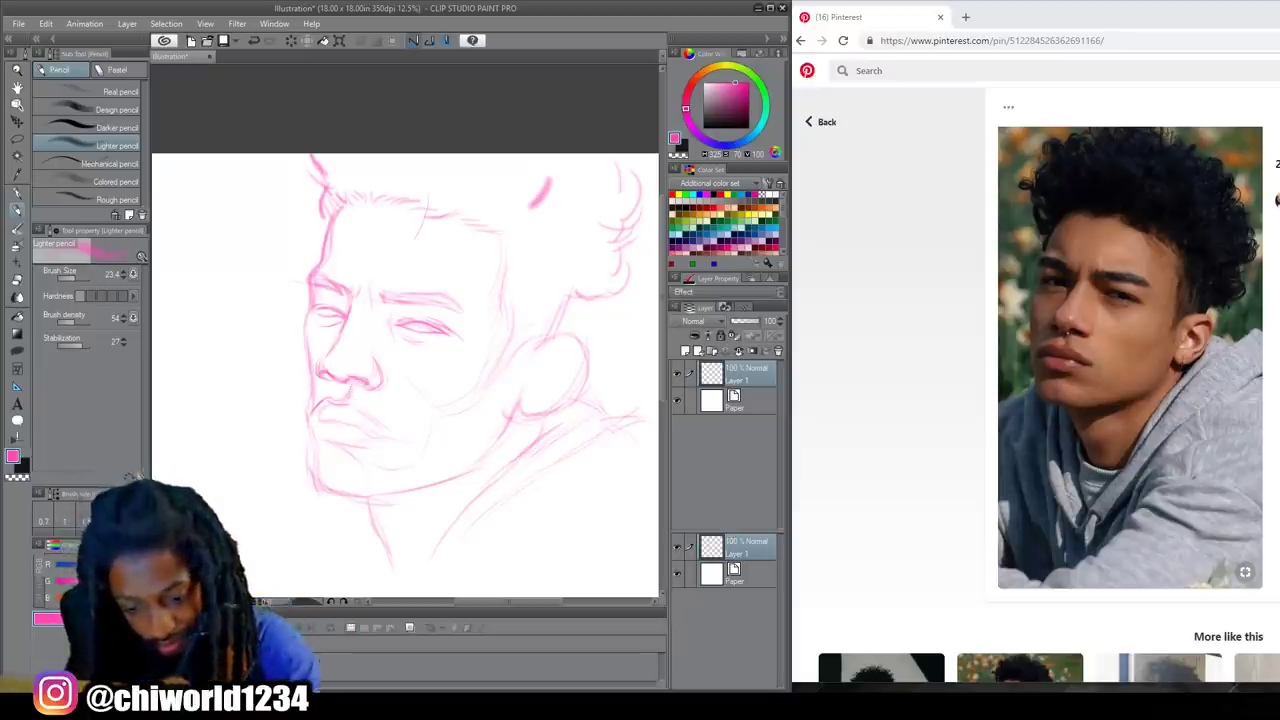
- Set the brush size to 43.0 and redraw the face contour, jawline and ear outline with stronger strokes
click(77, 276)
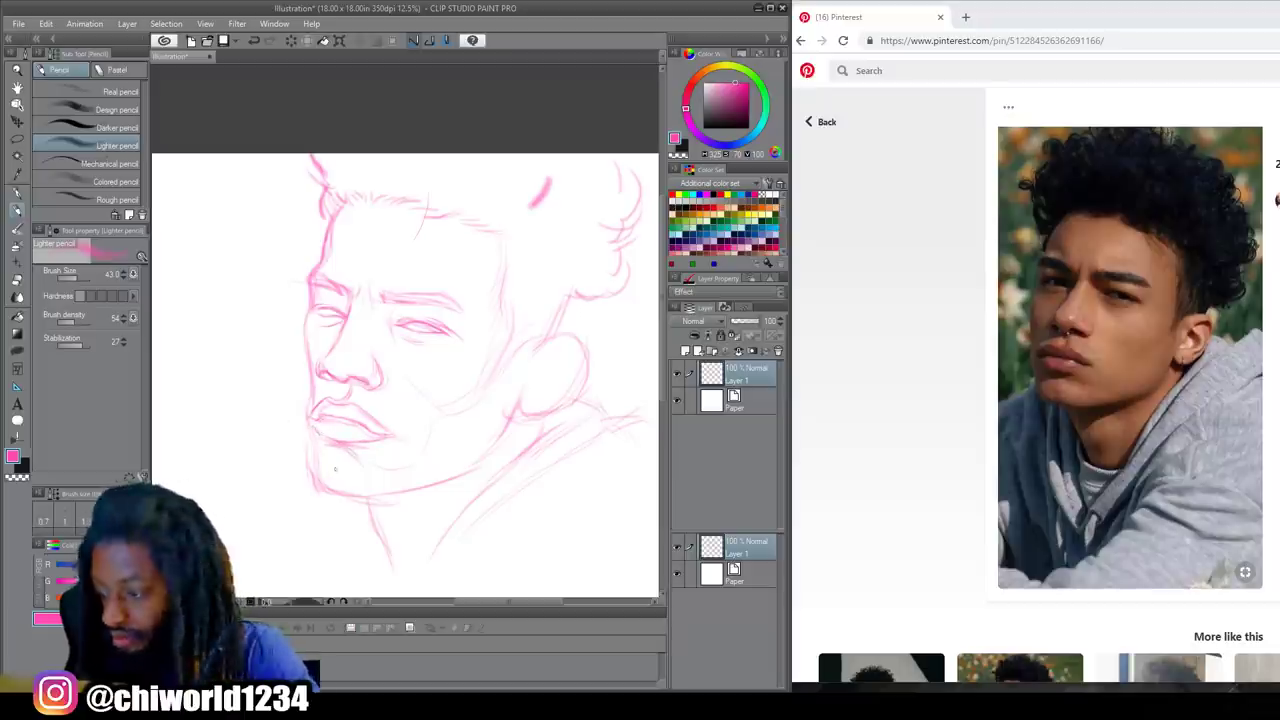
mouse_move(398, 494)
mouse_down()
mouse_move(306, 478)
mouse_move(298, 368)
mouse_move(322, 228)
mouse_up()
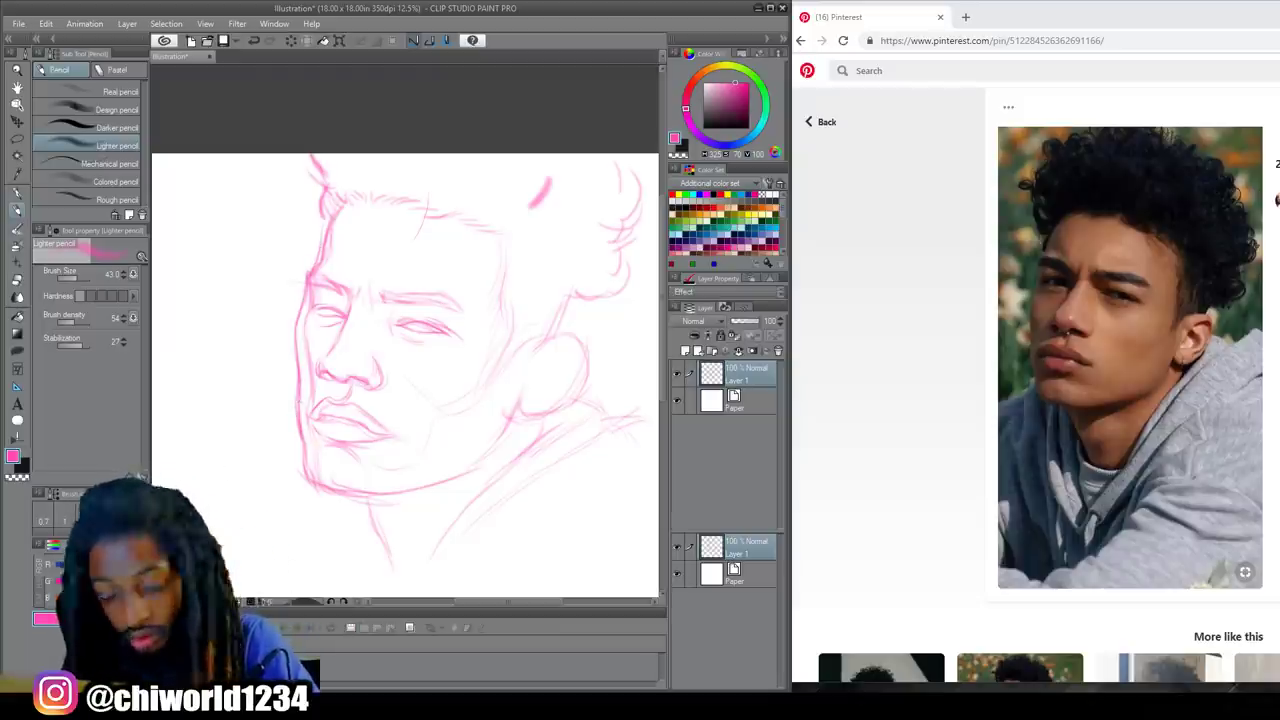
mouse_move(306, 465)
mouse_down()
mouse_move(328, 492)
mouse_move(476, 462)
mouse_up()
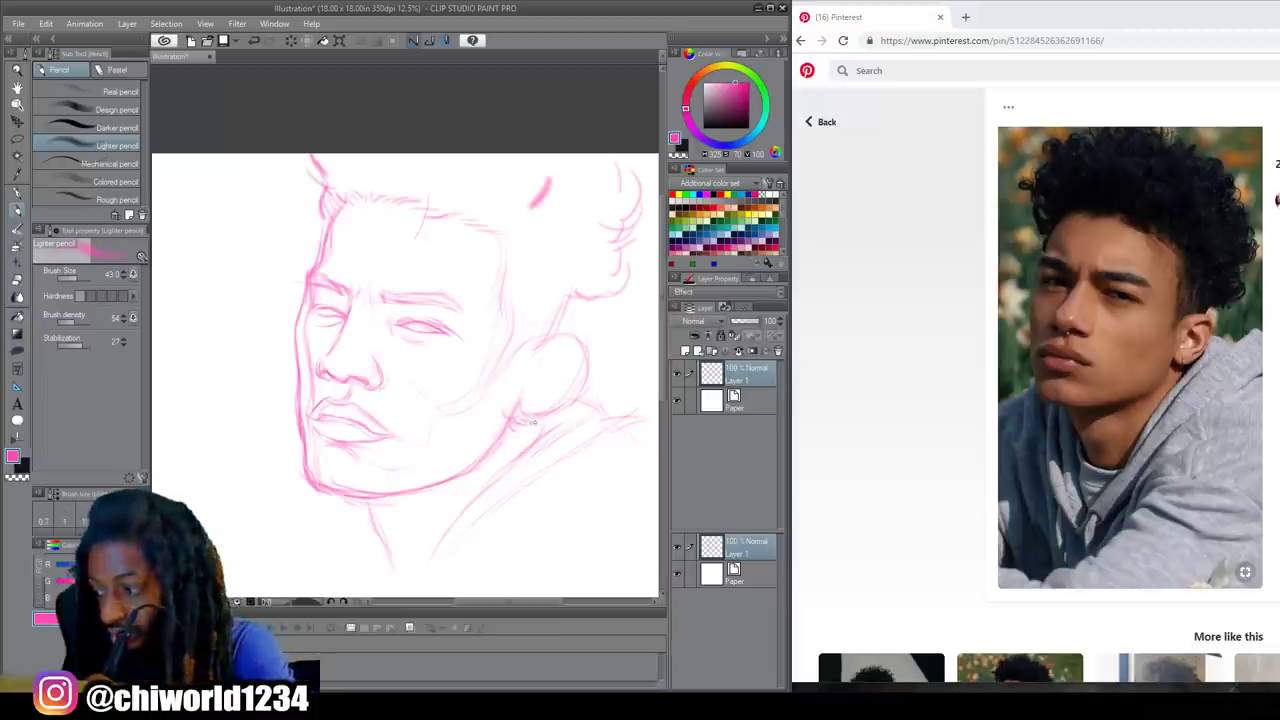
drag(546, 420, 568, 406)
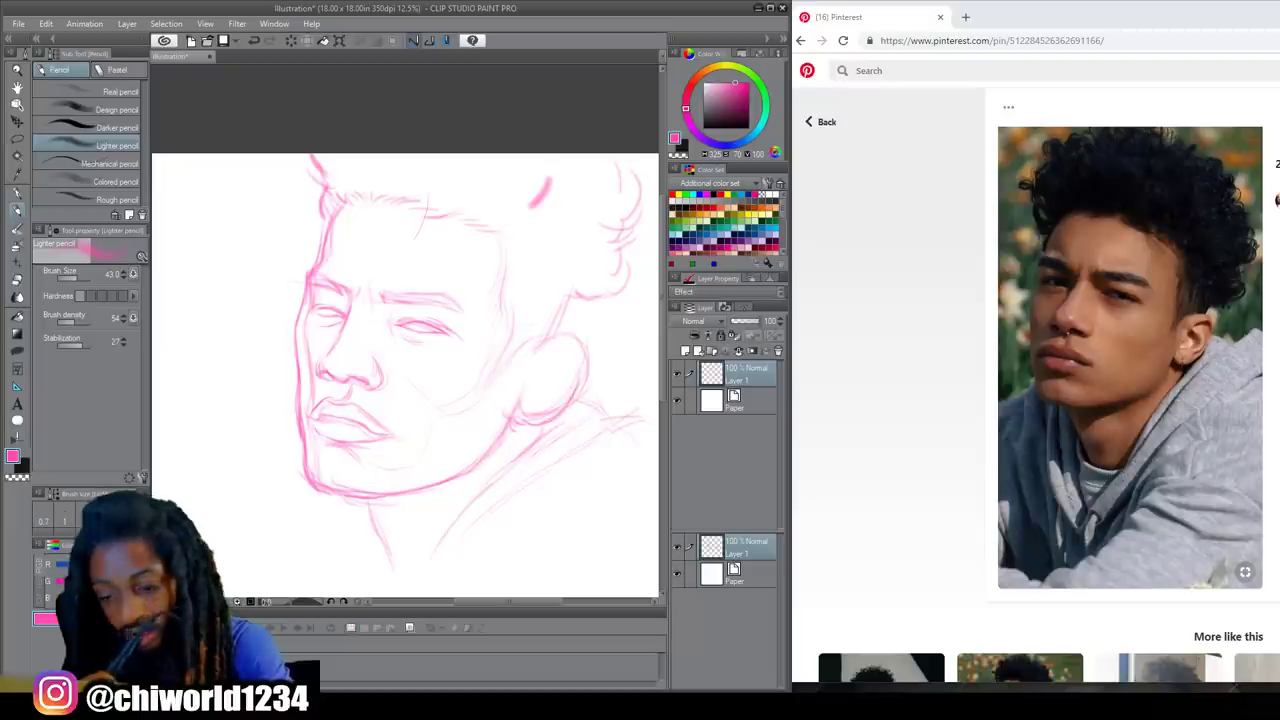
mouse_move(530, 354)
mouse_down()
mouse_move(578, 338)
mouse_move(578, 396)
mouse_up()
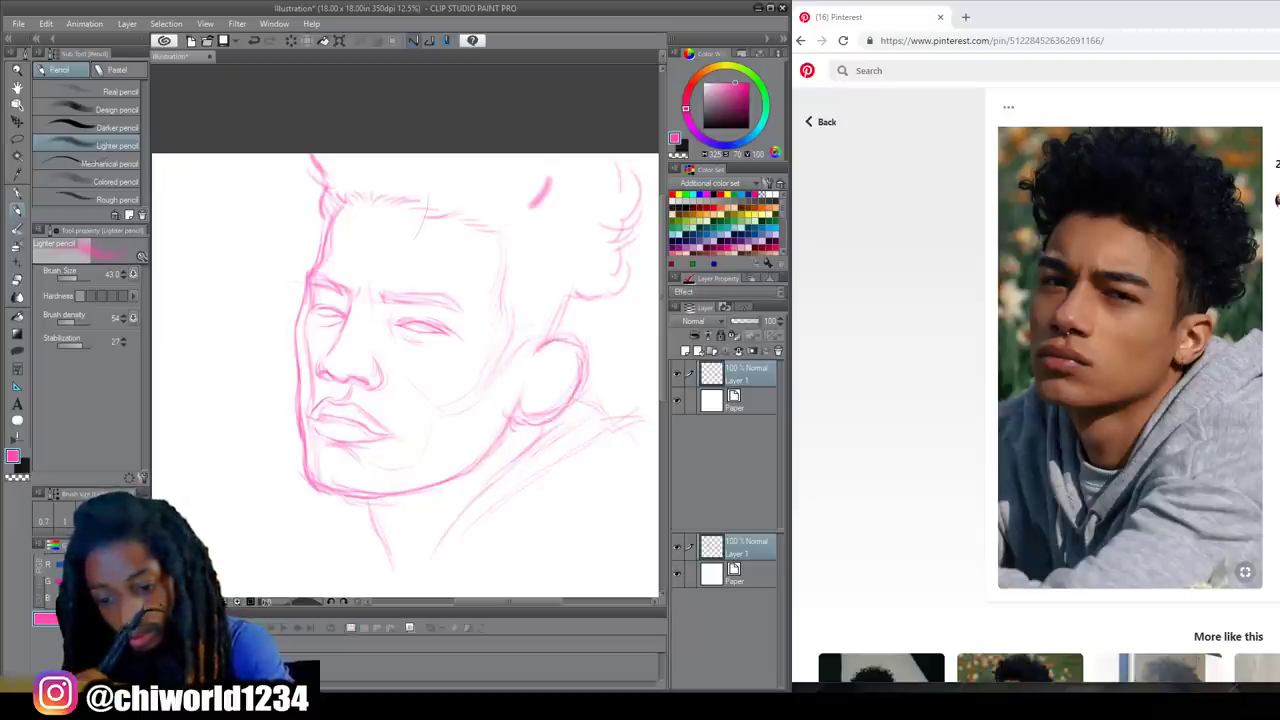
- Darken the front and back neck lines and thicken both eyebrows
drag(528, 442, 466, 504)
drag(362, 498, 384, 550)
drag(462, 308, 310, 283)
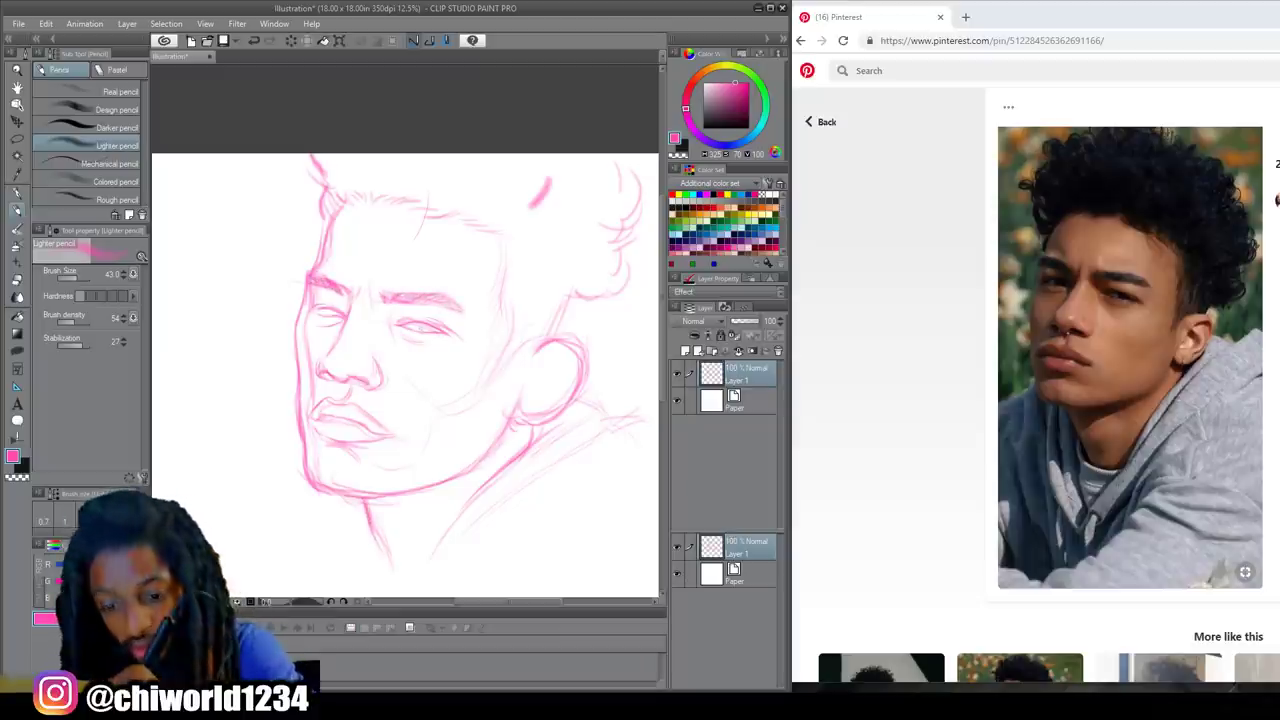
- Shade the irises of both eyes and try the Vector eraser at brush size 118.1 on the sketch lines
drag(422, 326, 438, 333)
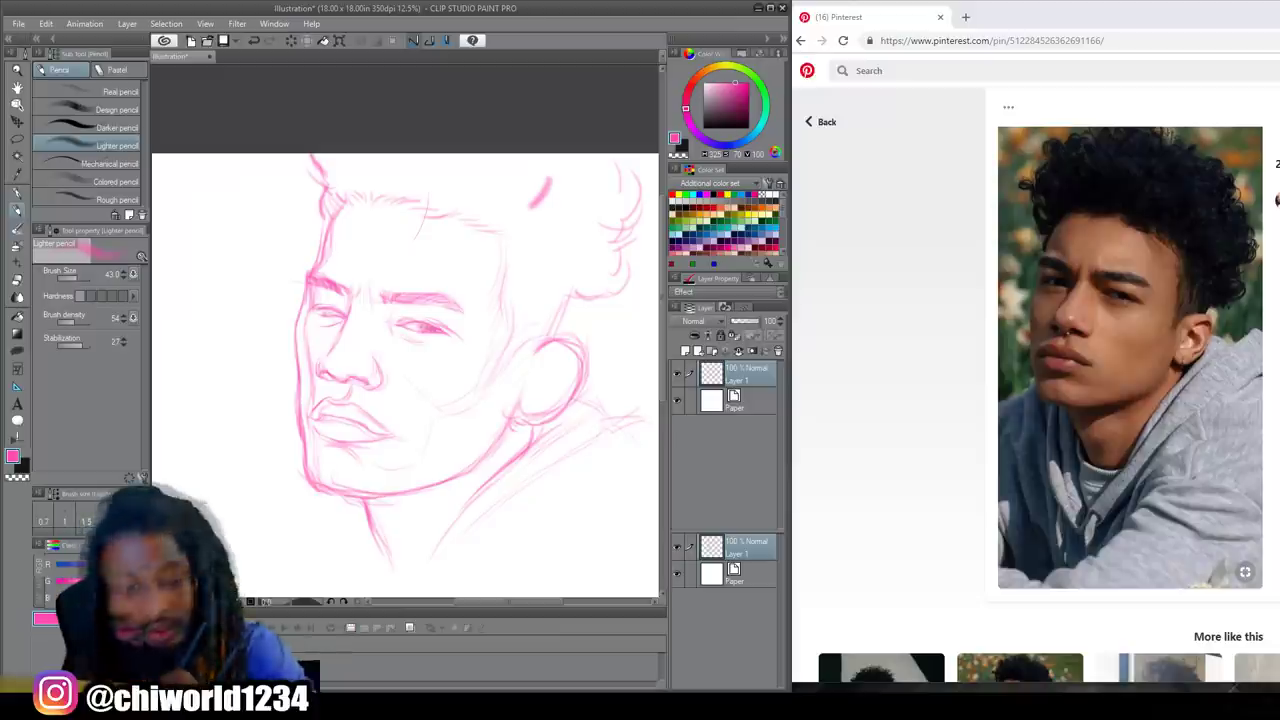
click(18, 280)
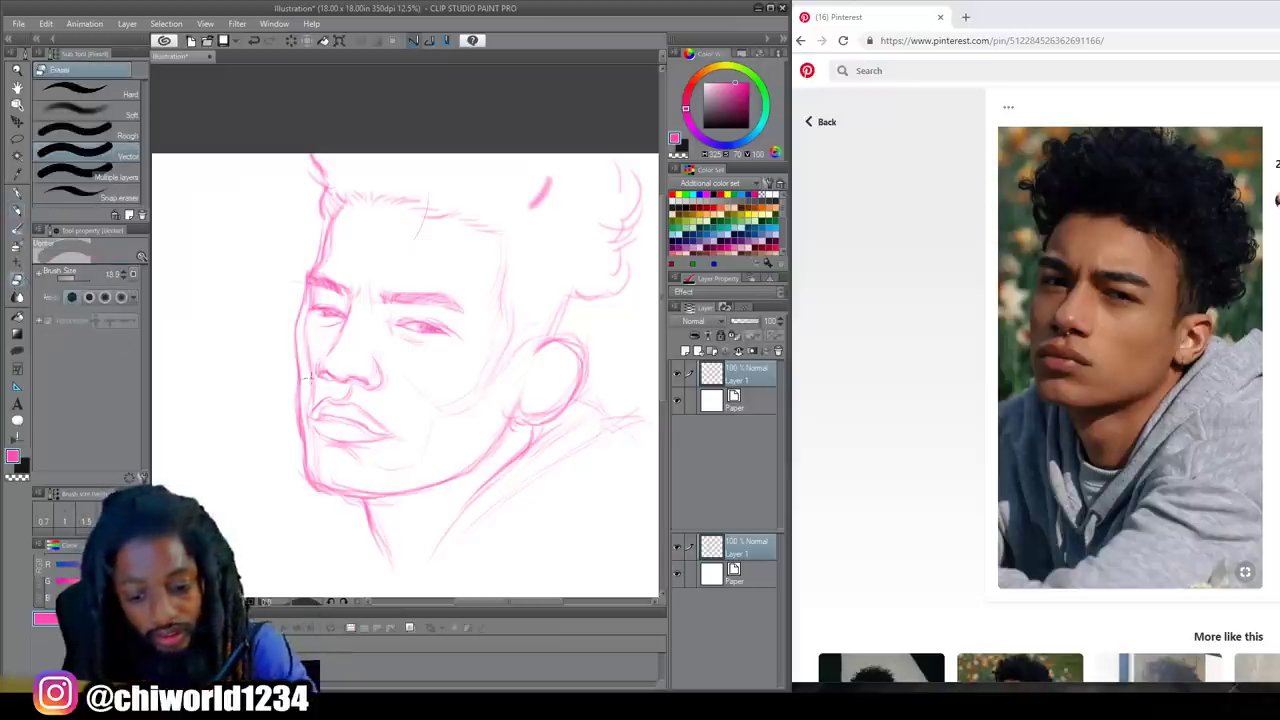
click(80, 279)
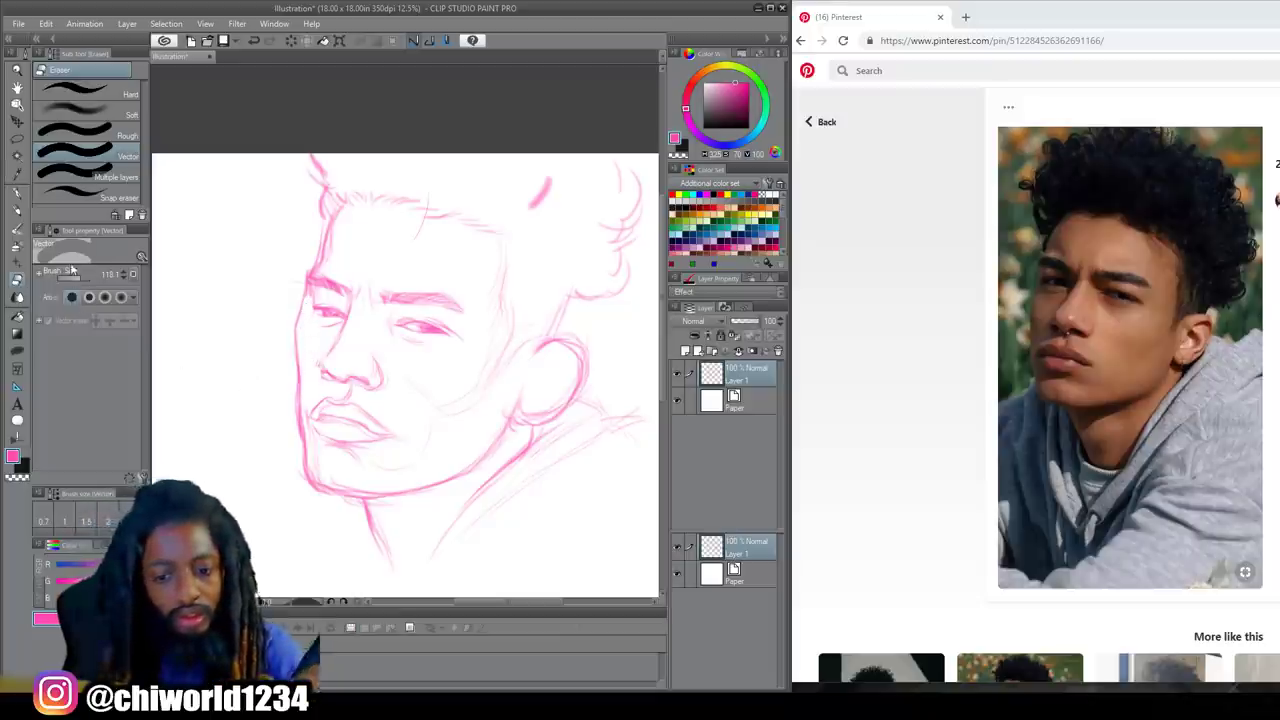
key(ctrl+z)
key(ctrl+z)
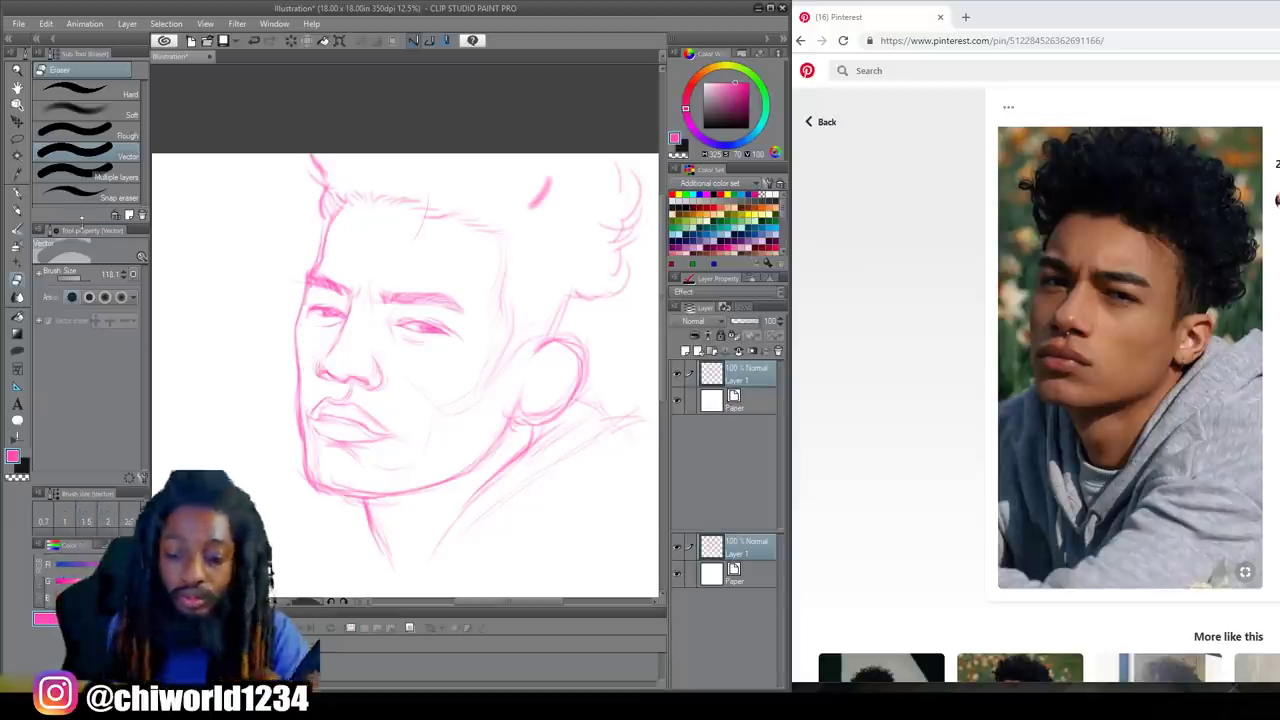
- Sketch the sideburn and temple hairline, and block in the hair mass with soft shading using a much larger Lighter pencil
key(p)
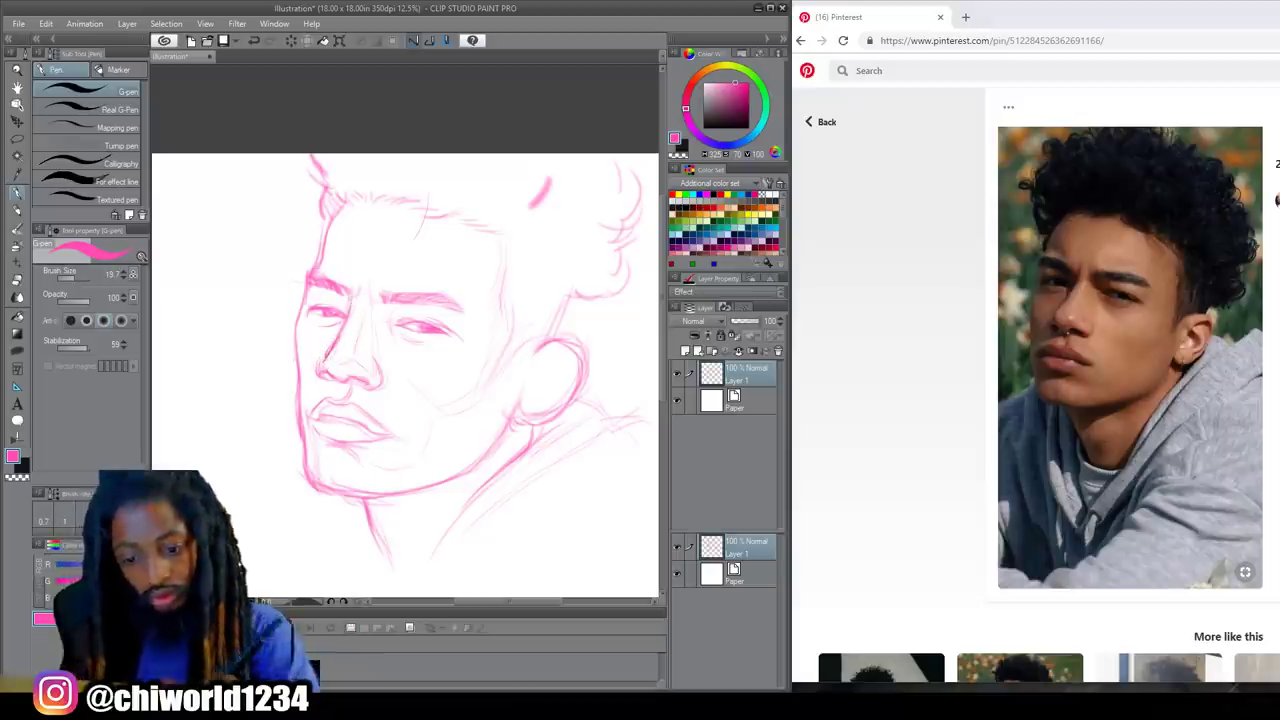
drag(550, 333, 510, 360)
drag(516, 293, 518, 334)
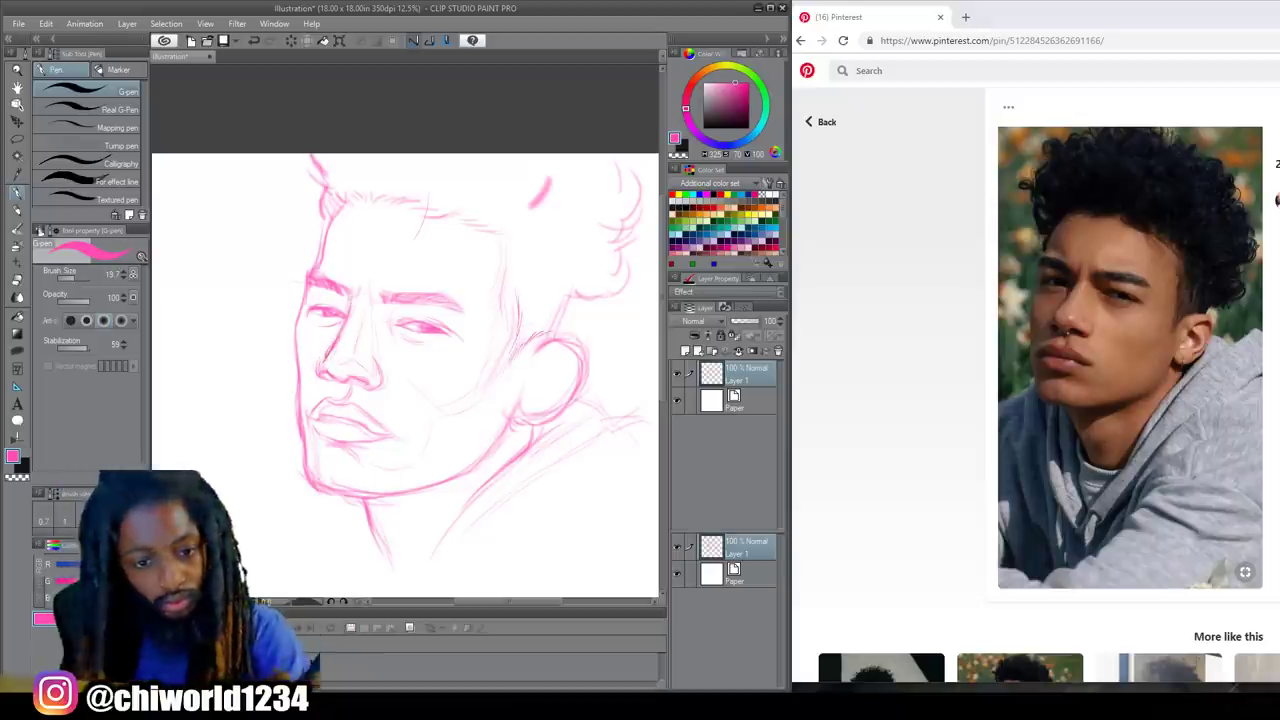
click(17, 210)
mouse_move(546, 330)
mouse_down()
mouse_move(500, 228)
mouse_move(474, 217)
mouse_up()
click(85, 279)
mouse_move(583, 279)
mouse_down()
mouse_move(598, 217)
mouse_move(476, 177)
mouse_move(385, 178)
mouse_move(555, 185)
mouse_move(350, 135)
mouse_move(400, 160)
mouse_move(345, 180)
mouse_up()
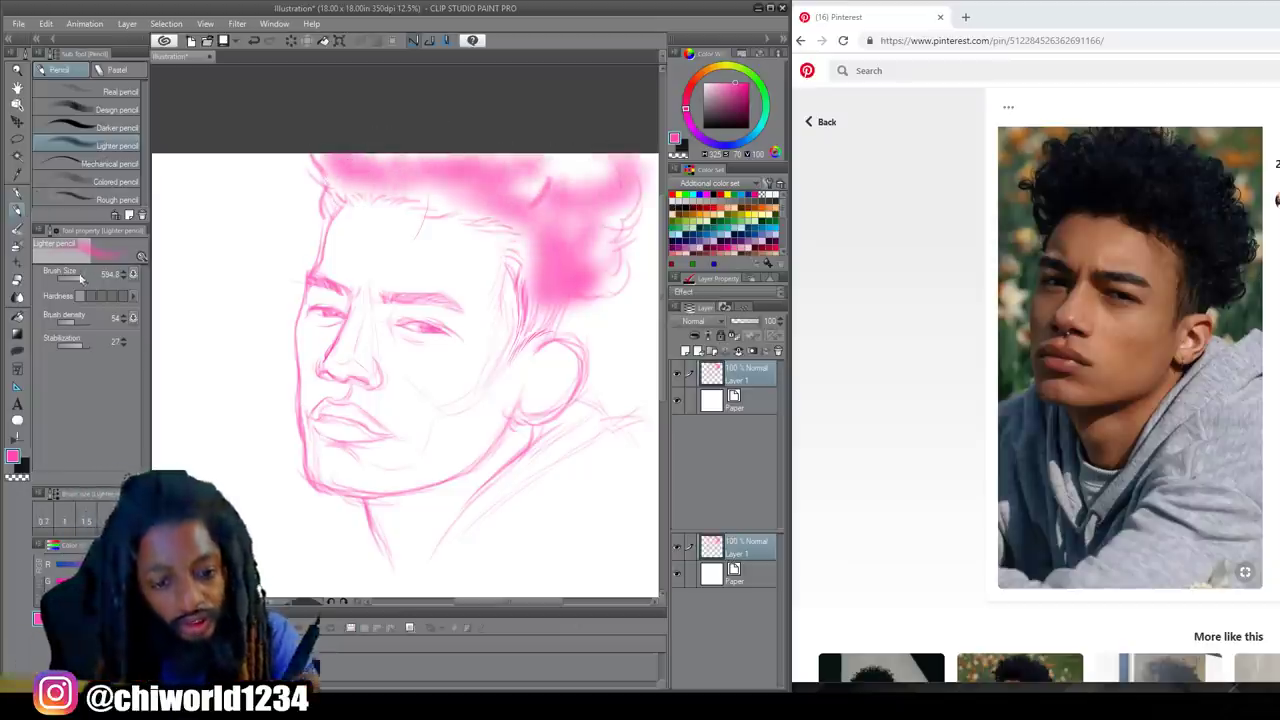
- Lasso the nose, adjust it with a free transform, and clear the selection
key(m)
mouse_move(318, 385)
mouse_down()
mouse_move(366, 321)
mouse_move(320, 380)
mouse_up()
key(ctrl+t)
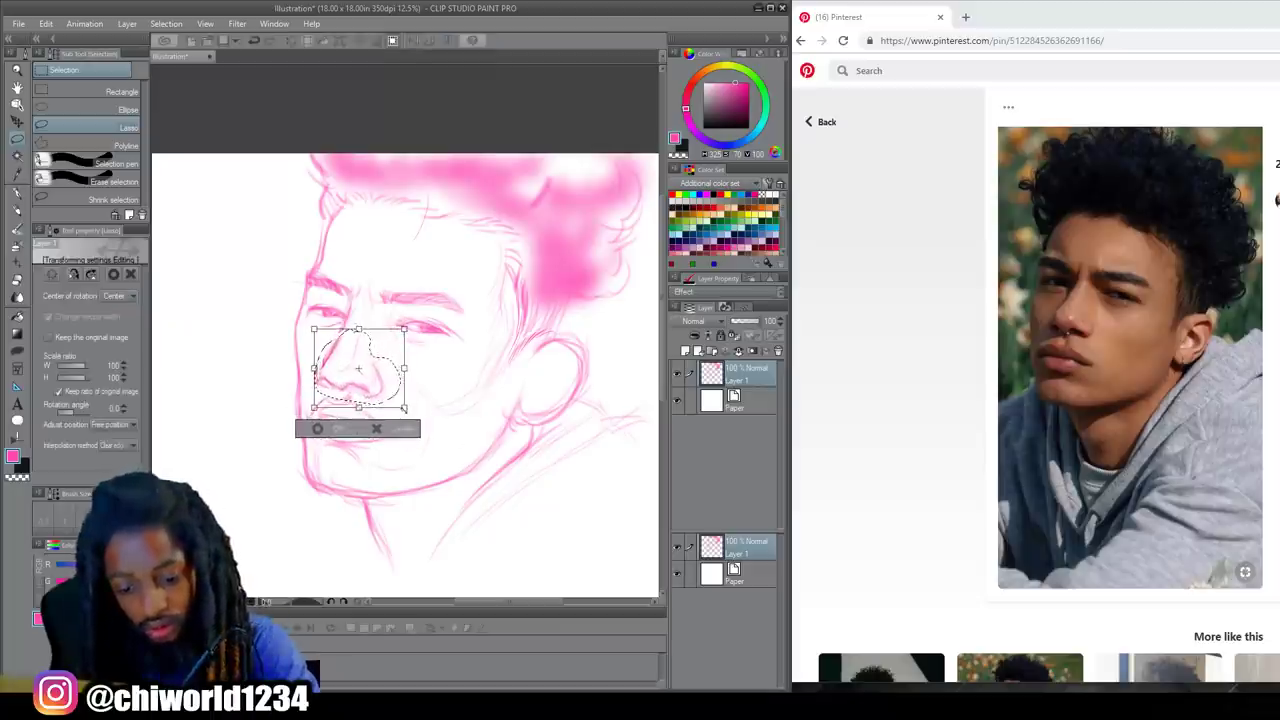
key(Return)
key(ctrl+d)
- Lasso the lips, scale them to 91% and reposition them under the nose, and clear the selection
mouse_move(312, 431)
mouse_down()
mouse_move(370, 401)
mouse_move(309, 428)
mouse_up()
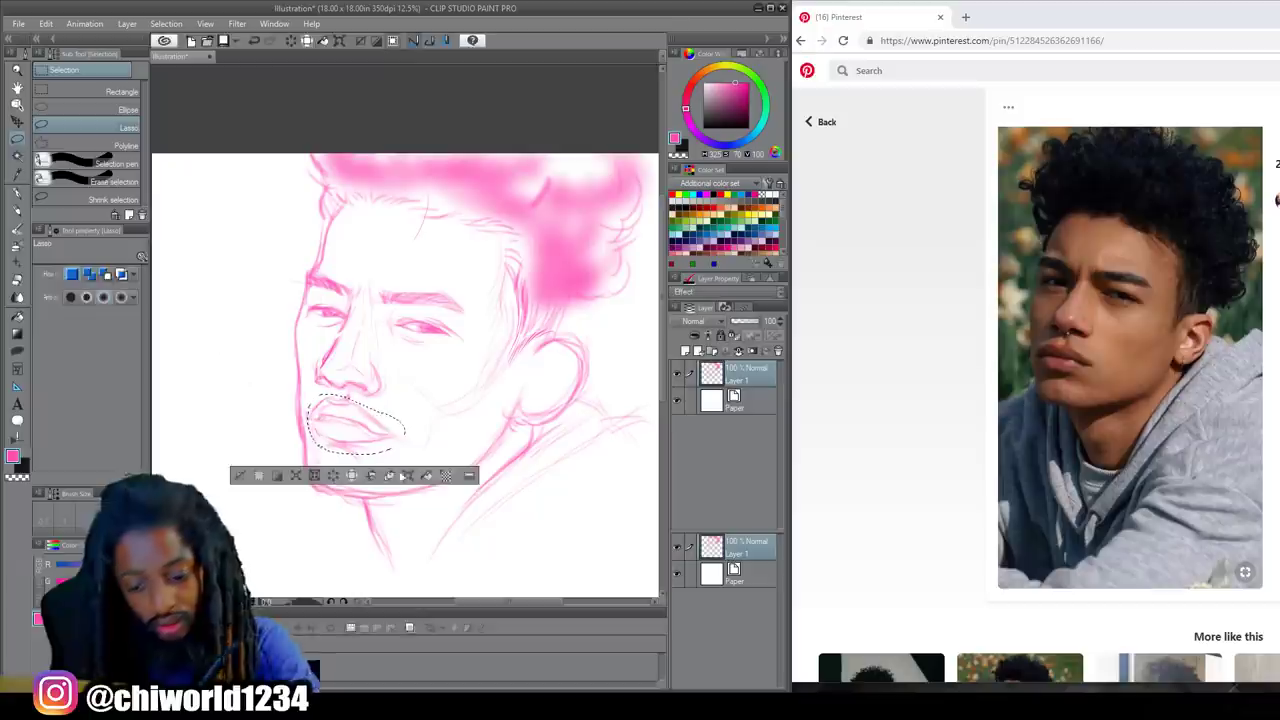
key(ctrl+t)
drag(335, 448, 333, 444)
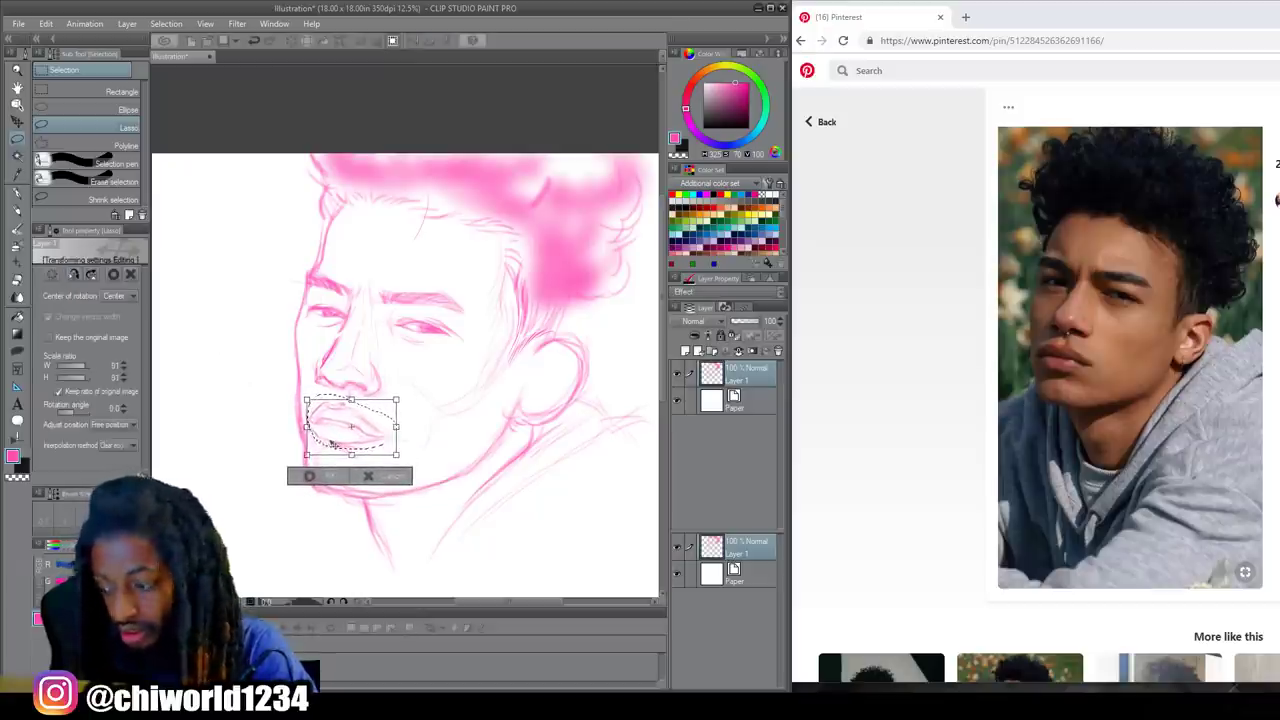
key(Return)
key(ctrl+d)
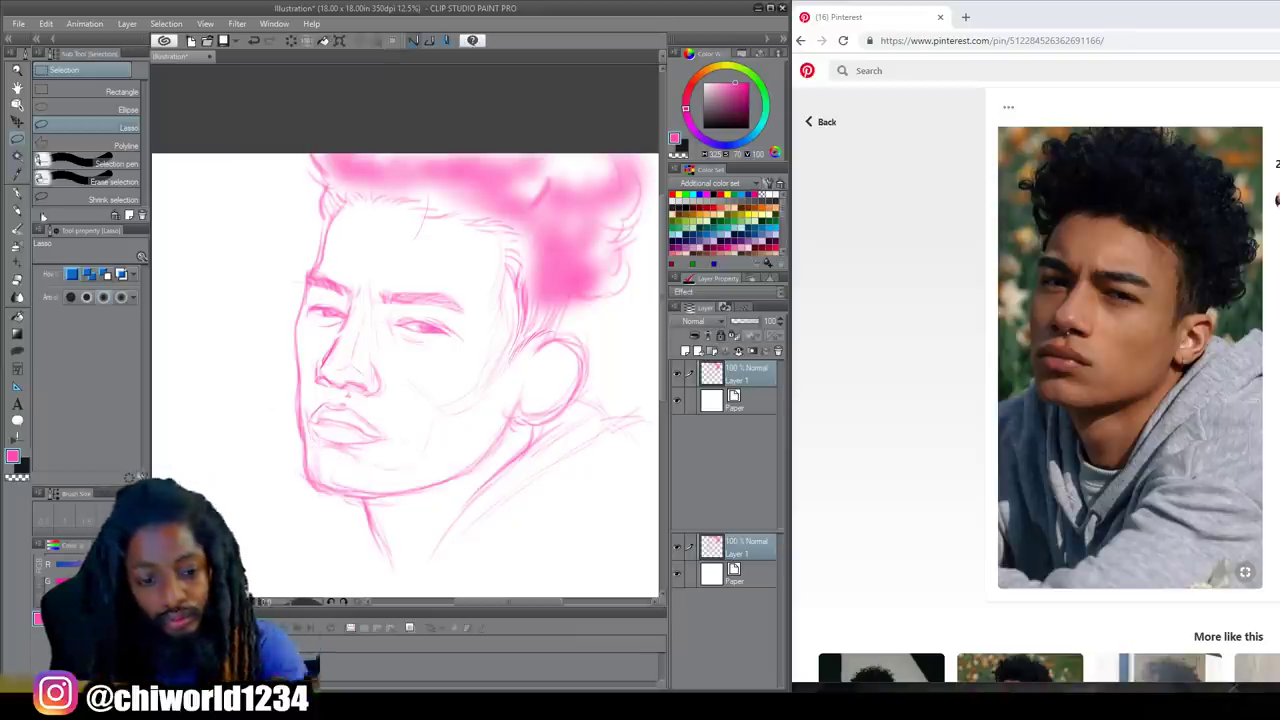
- Set the Lighter pencil's brush size to 19.2 and sketch the inner folds of the ear
key(p)
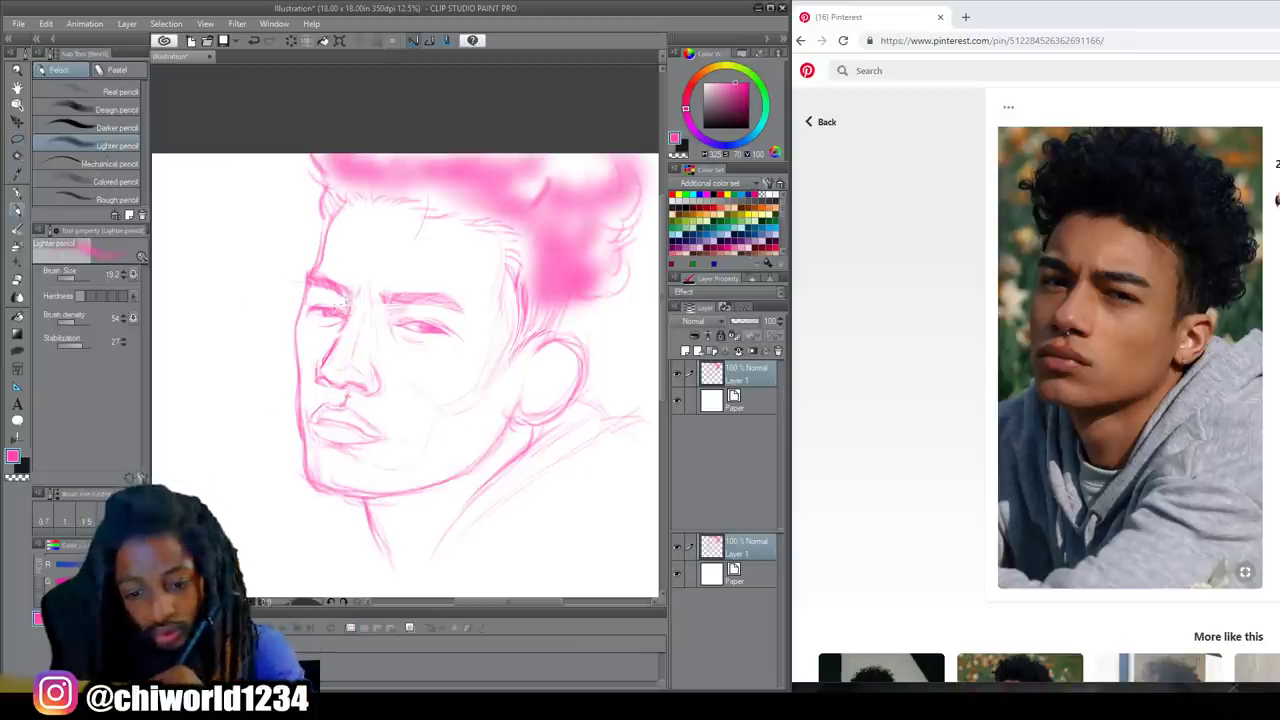
mouse_move(543, 379)
mouse_down()
mouse_move(564, 354)
mouse_move(570, 380)
mouse_move(552, 402)
mouse_move(564, 364)
mouse_up()
drag(564, 364, 560, 354)
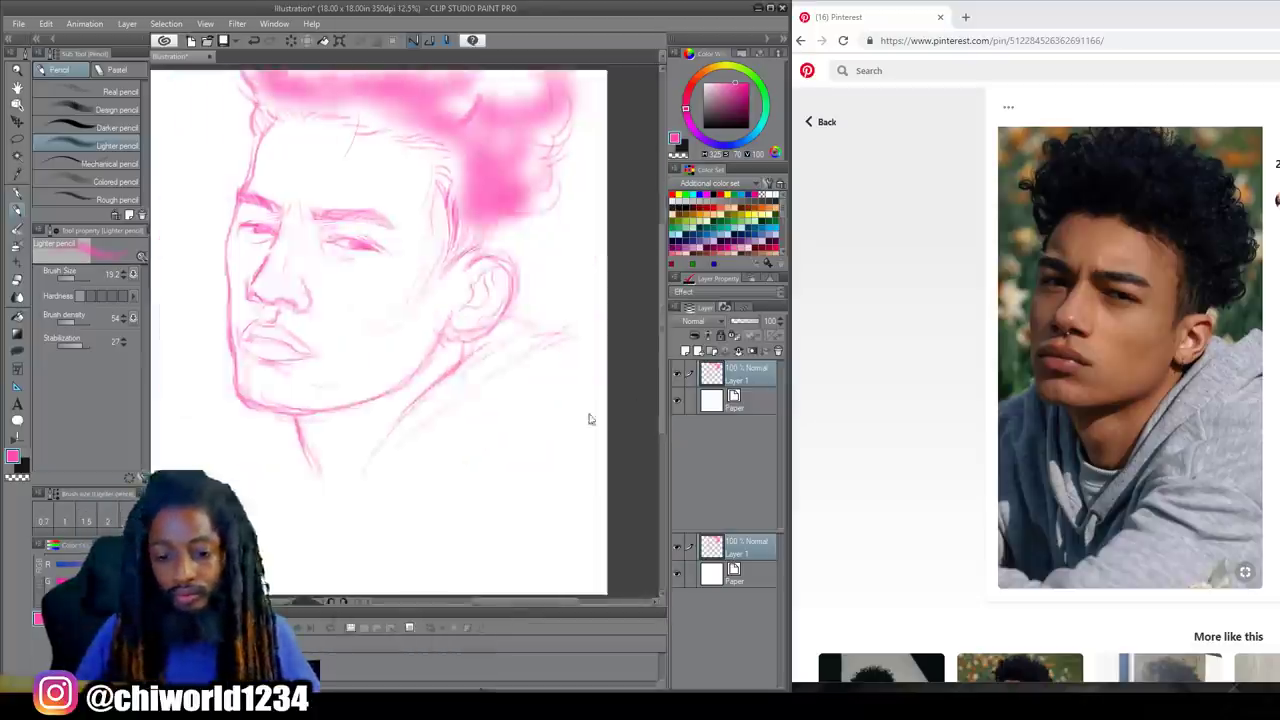
- Open the full-size reference photo from the pin and bring the man's face into view
drag(591, 419, 659, 486)
click(1127, 394)
click(1127, 394)
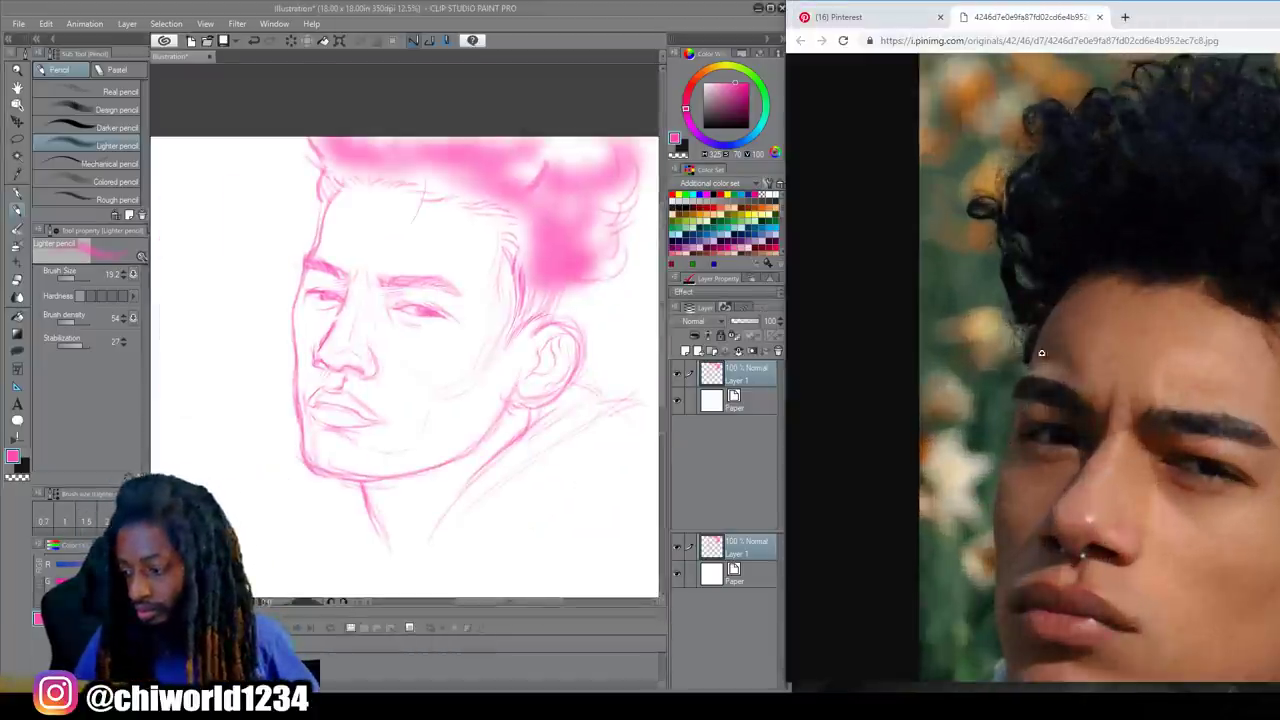
scroll(1037, 349, down, 2)
- Fill in the irises and darken the upper eyelid lines of both eyes, using a brush size of 28.7 for the fill
scroll(268, 420, up, 4)
drag(268, 420, 288, 390)
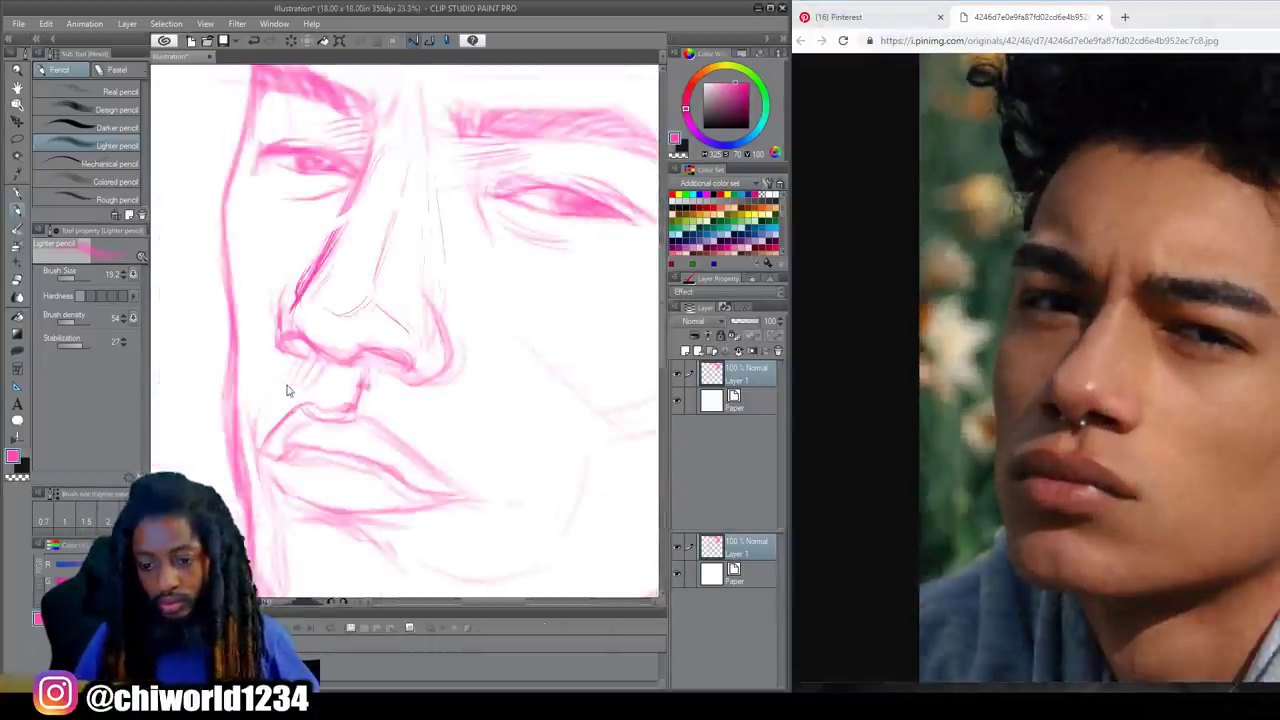
drag(566, 190, 494, 192)
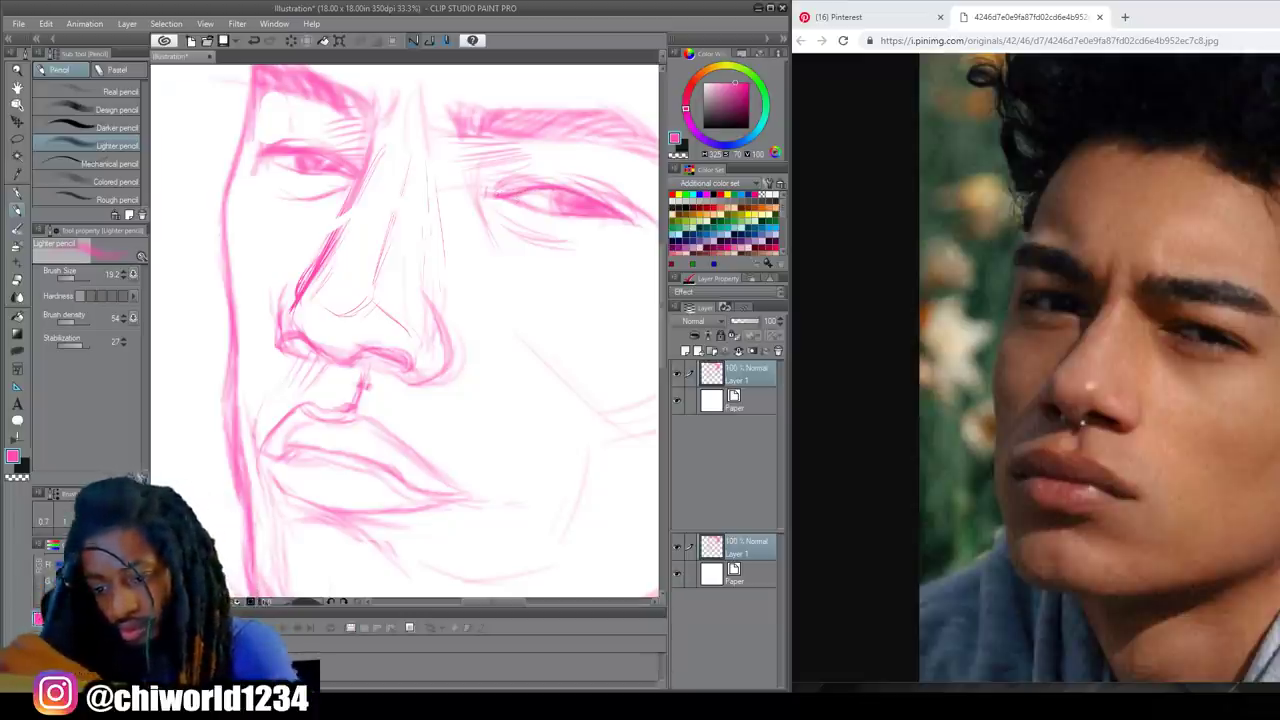
click(76, 278)
mouse_move(614, 216)
mouse_down()
mouse_move(557, 198)
mouse_move(578, 194)
mouse_up()
key(bracketleft)
key(bracketleft)
key(bracketleft)
drag(344, 156, 250, 156)
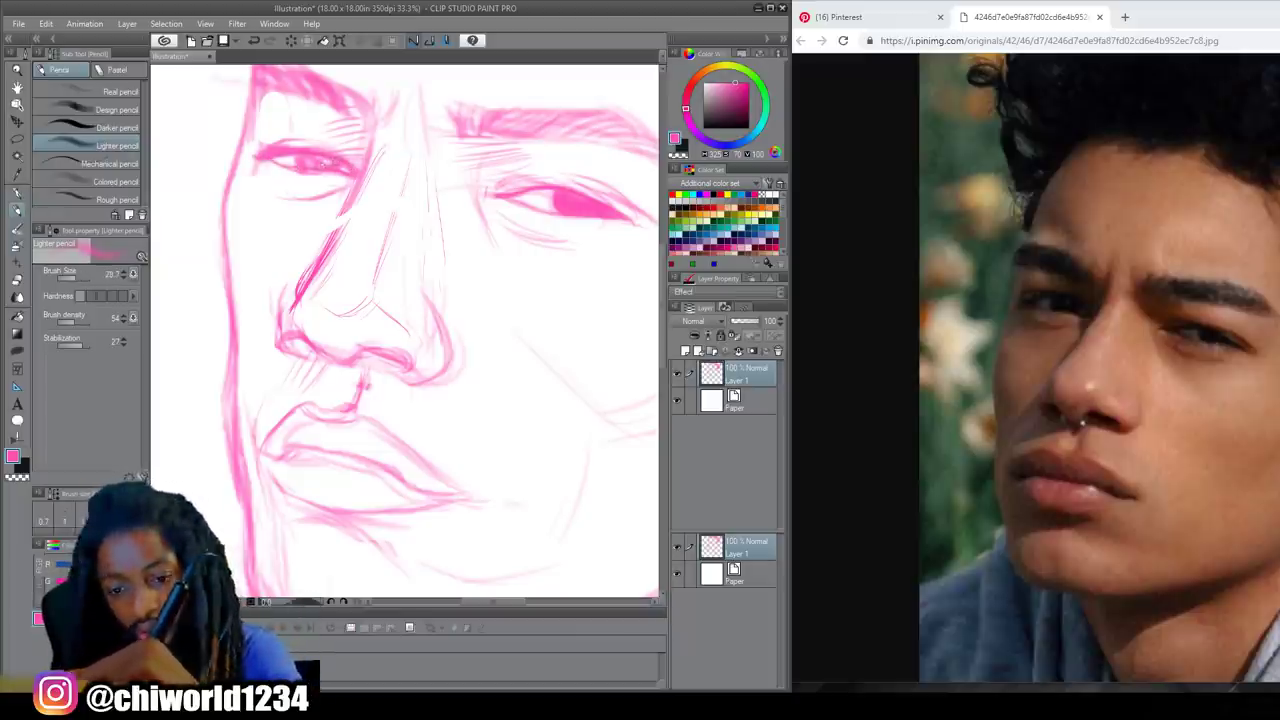
drag(344, 158, 306, 162)
- Strengthen the upper lids and lower lid creases around both eyes with overlapping strokes
drag(426, 378, 406, 399)
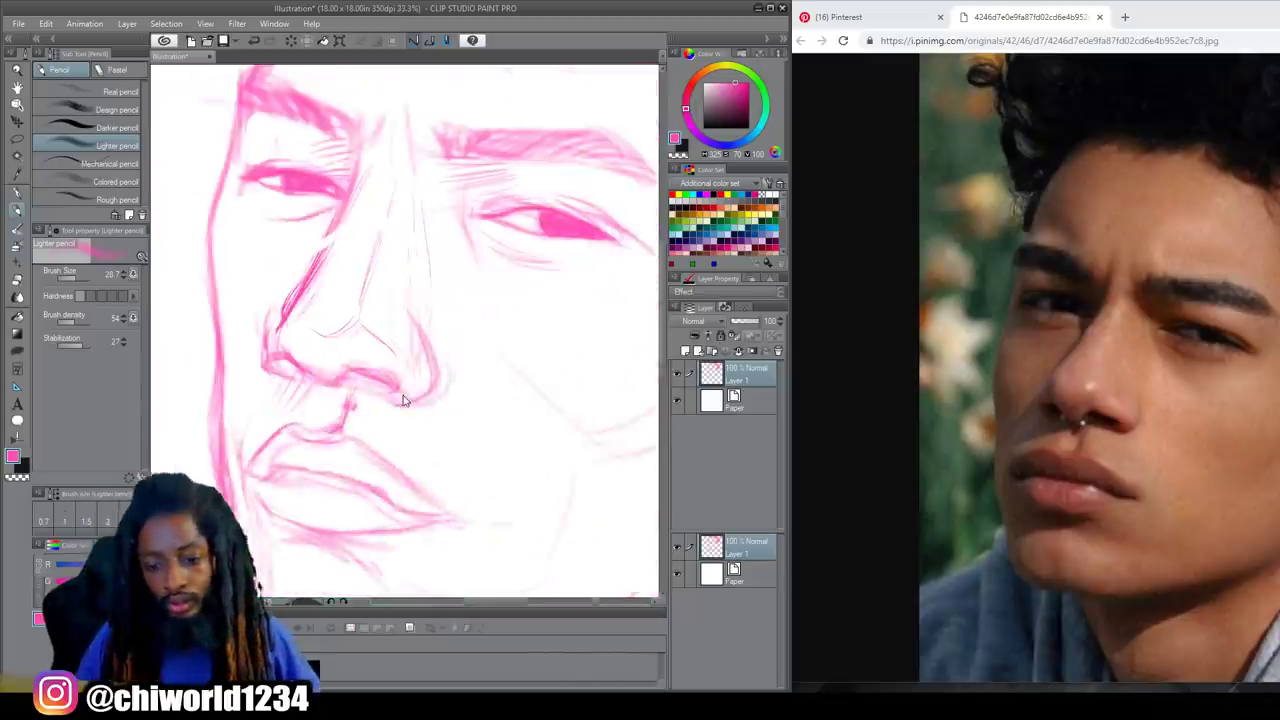
drag(519, 257, 485, 235)
drag(328, 208, 282, 216)
mouse_move(350, 188)
mouse_down()
mouse_move(332, 170)
mouse_move(250, 166)
mouse_up()
mouse_move(478, 206)
mouse_down()
mouse_move(542, 200)
mouse_move(590, 212)
mouse_move(624, 240)
mouse_up()
drag(575, 206, 489, 208)
- Fill in and shape the near eyebrow with dense hair-like strokes tapering toward the temple
mouse_move(640, 176)
mouse_down()
mouse_move(541, 148)
mouse_move(444, 142)
mouse_up()
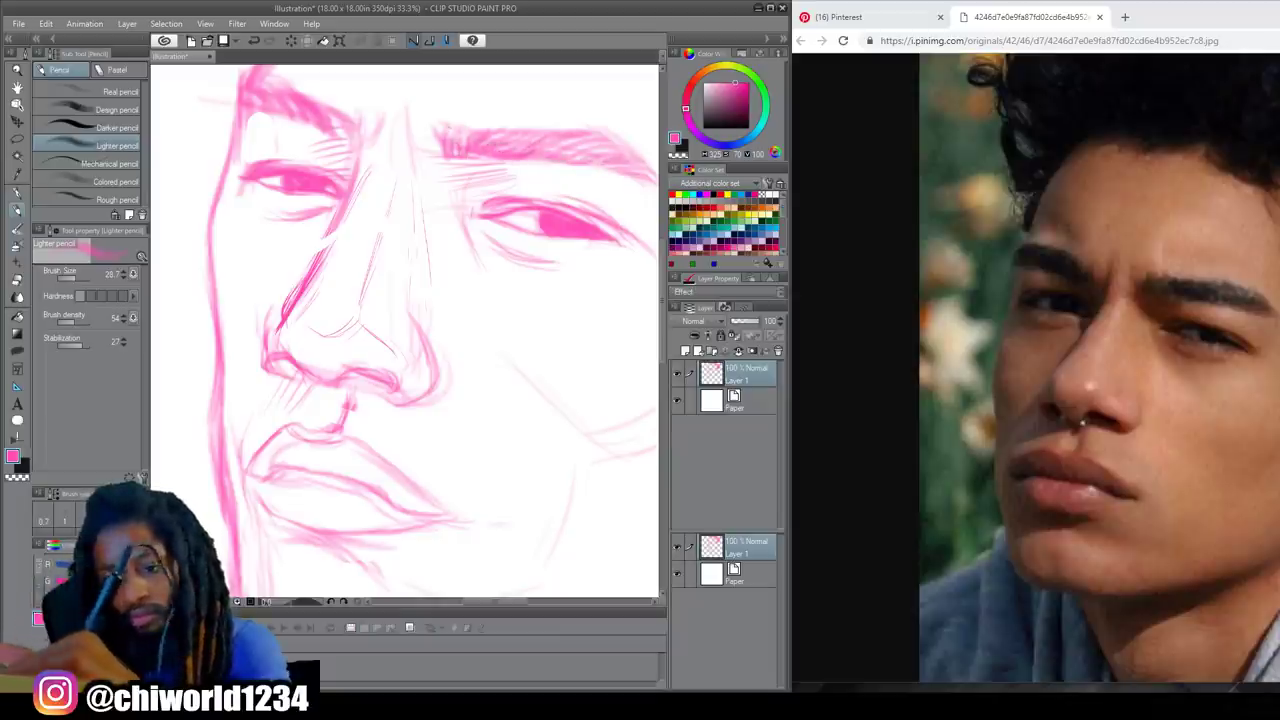
mouse_move(640, 168)
mouse_down()
mouse_move(580, 140)
mouse_move(472, 128)
mouse_up()
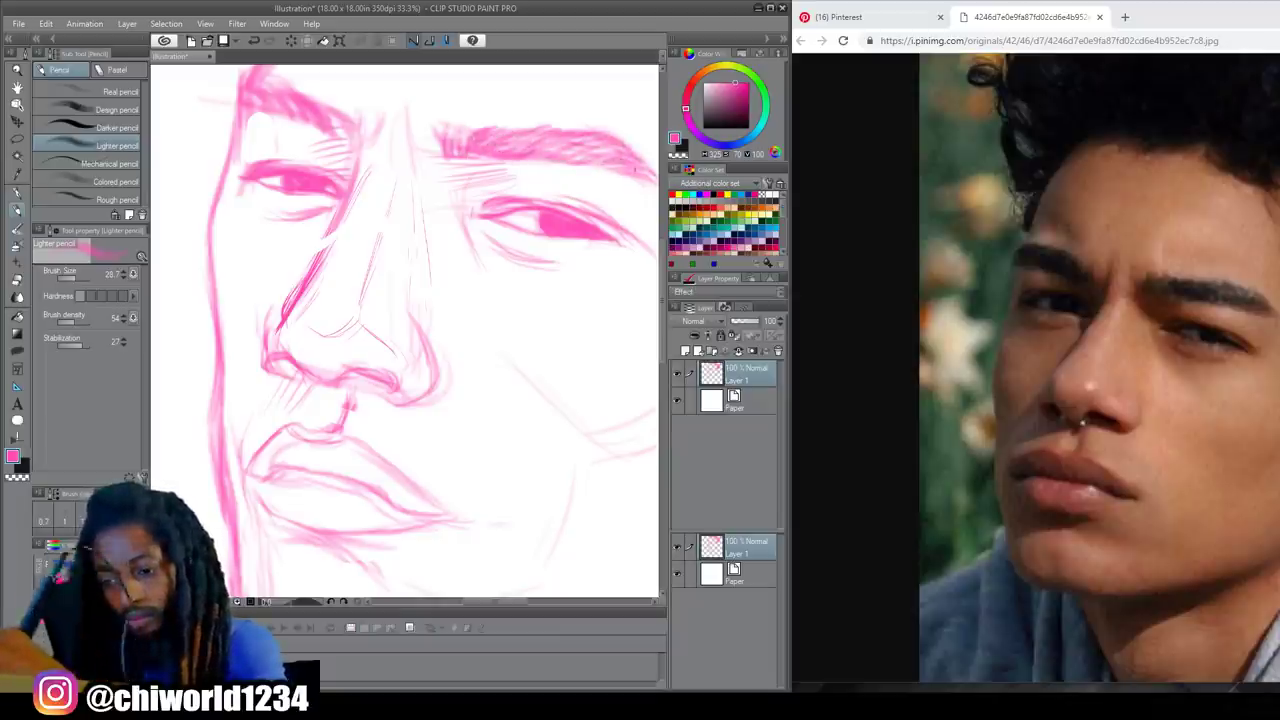
scroll(551, 268, right, 1)
mouse_move(592, 180)
mouse_down()
mouse_move(611, 181)
mouse_move(560, 146)
mouse_move(520, 148)
mouse_up()
drag(604, 176, 464, 140)
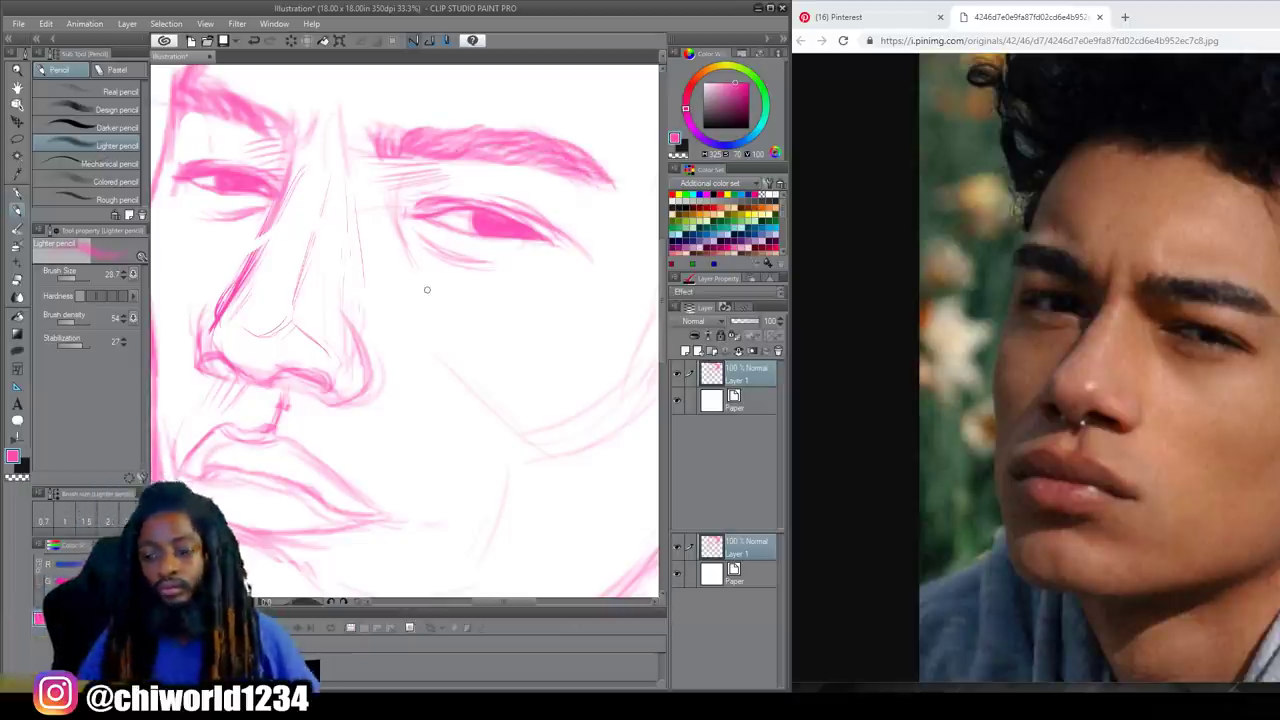
- Darken the far eyebrow and reinforce the face contour from the brow down along the far cheek
scroll(424, 288, left, 3)
mouse_move(332, 128)
mouse_down()
mouse_move(298, 90)
mouse_move(246, 78)
mouse_move(228, 114)
mouse_move(302, 118)
mouse_move(246, 98)
mouse_move(226, 142)
mouse_up()
mouse_move(234, 114)
mouse_down()
mouse_move(208, 260)
mouse_move(214, 352)
mouse_move(204, 254)
mouse_up()
mouse_move(222, 354)
mouse_down()
mouse_move(218, 448)
mouse_move(202, 384)
mouse_up()
key(e)
key(p)
- Hatch the shadow between the near eyebrow and eye, and draw the frown lines above the nose bridge
scroll(575, 447, down, 1)
scroll(575, 447, up, 2)
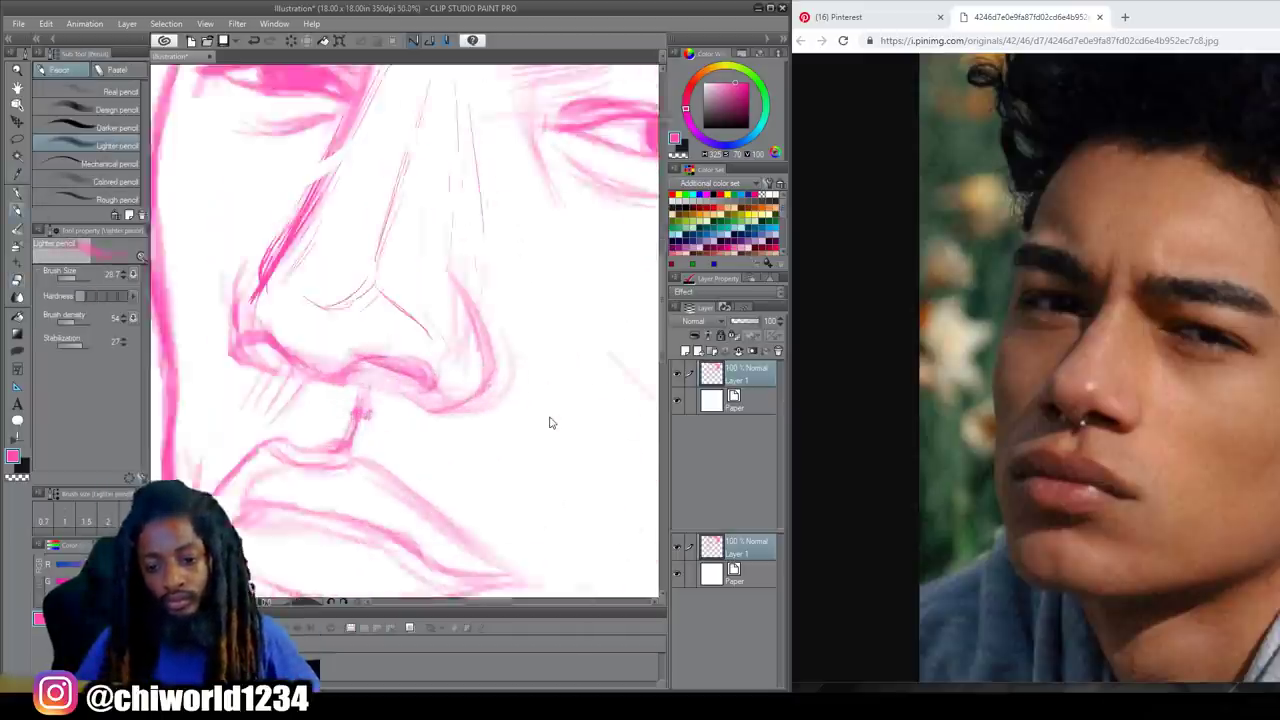
scroll(551, 422, down, 1)
drag(491, 281, 508, 325)
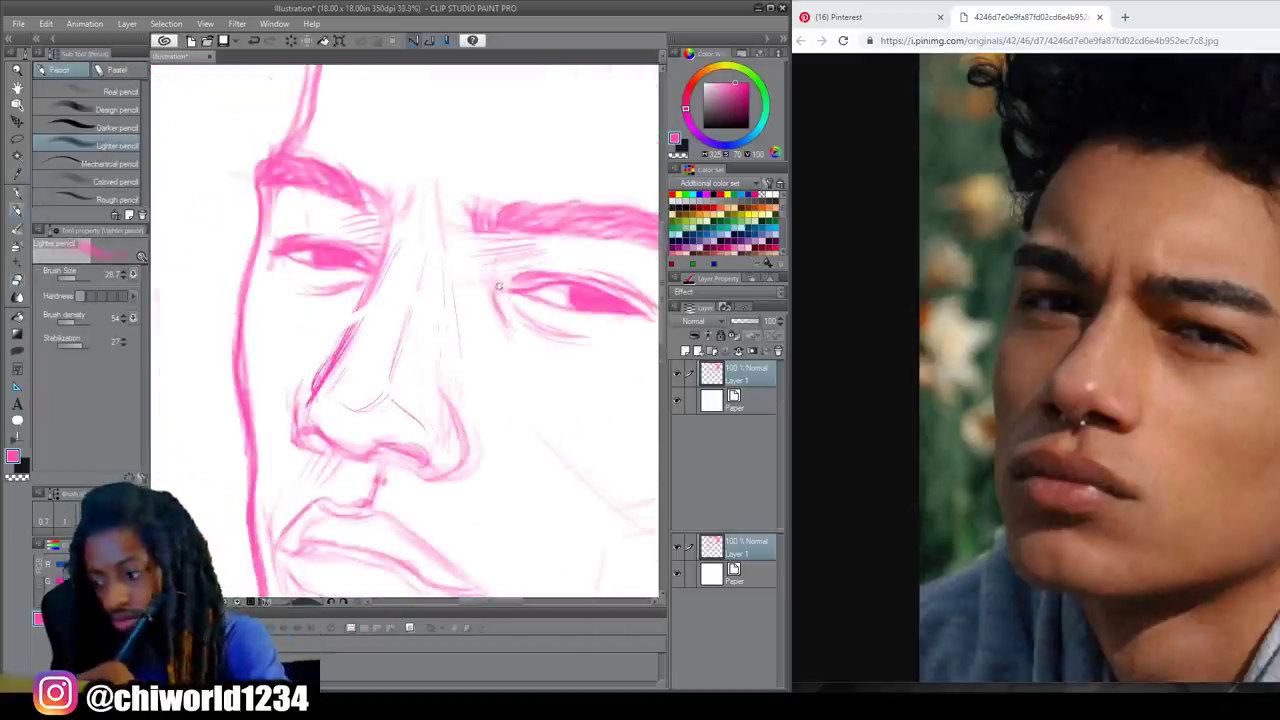
mouse_move(528, 246)
mouse_down()
mouse_move(552, 265)
mouse_move(500, 283)
mouse_up()
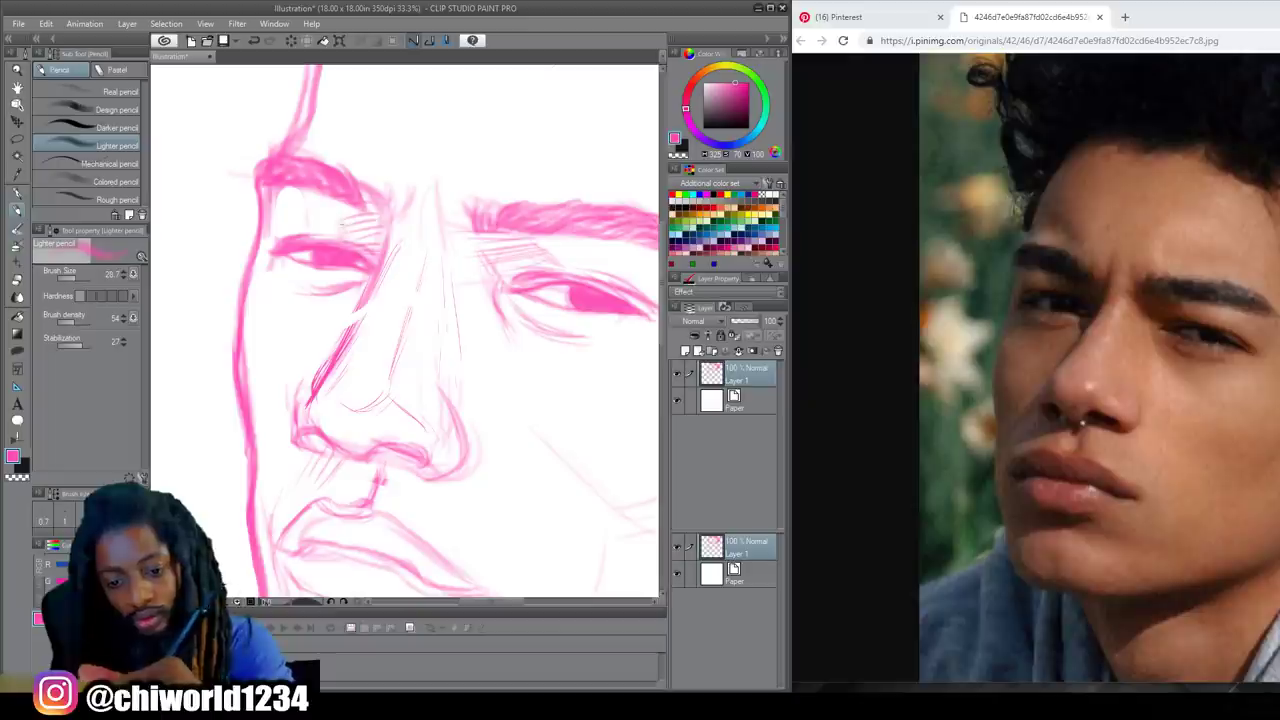
drag(386, 230, 392, 172)
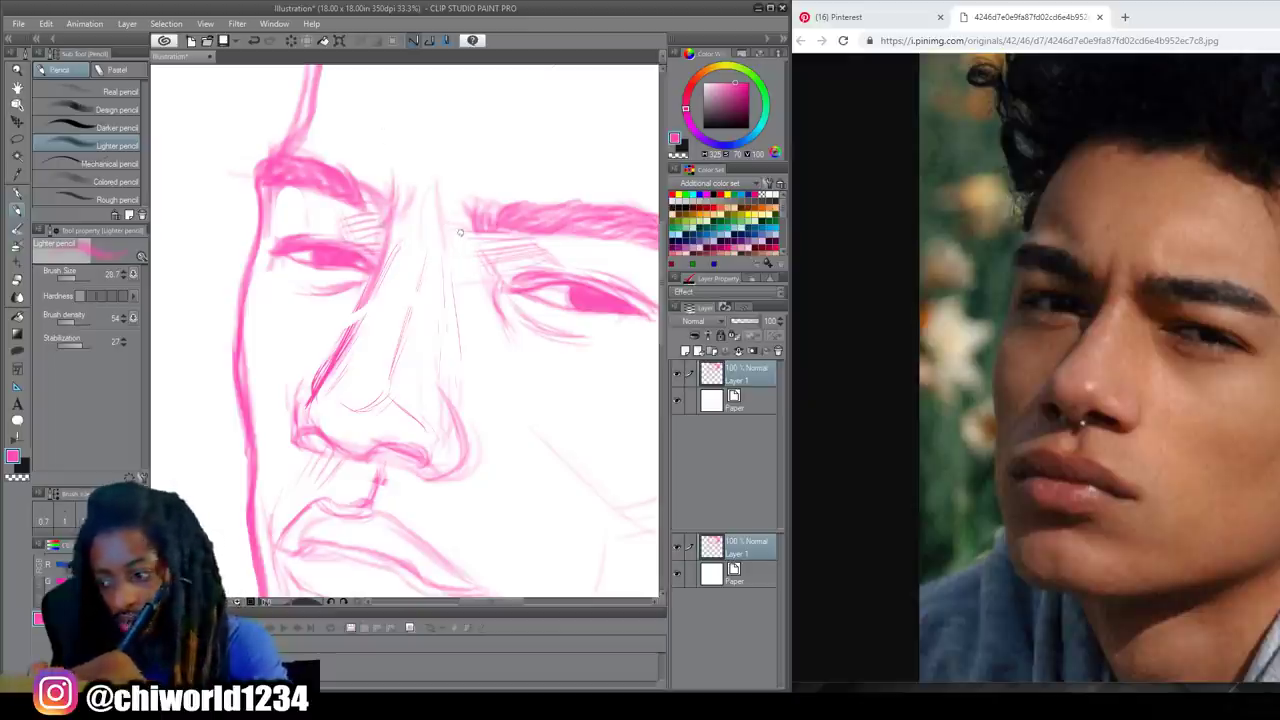
drag(440, 206, 437, 178)
- Fade the rough lines along the nose bridge, side and tip with the Soft eraser
mouse_move(386, 234)
mouse_down()
mouse_move(394, 182)
mouse_move(340, 355)
mouse_move(380, 440)
mouse_move(320, 425)
mouse_up()
click(14, 283)
click(17, 211)
key(e)
mouse_move(423, 349)
mouse_down()
mouse_move(340, 360)
mouse_move(410, 230)
mouse_up()
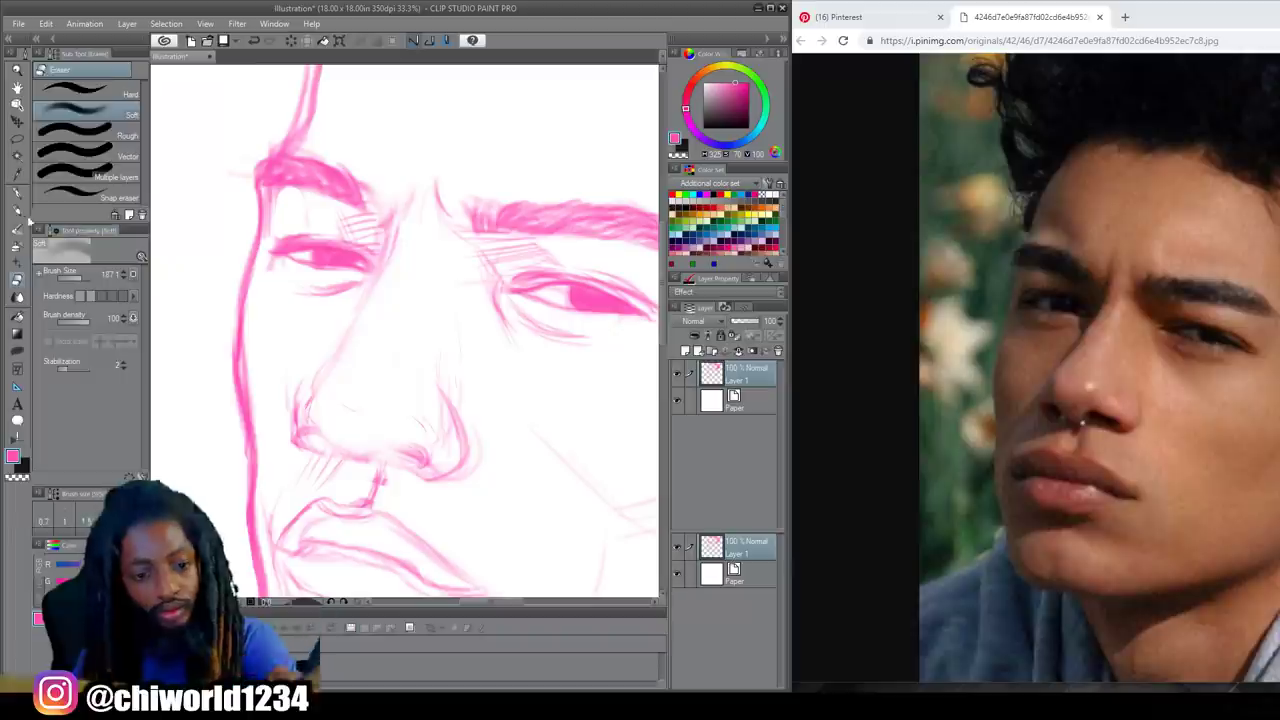
- Redraw the far side of the nose and the bridge lines between the eyebrows with the Lighter pencil
click(16, 211)
mouse_move(309, 397)
mouse_down()
mouse_move(385, 265)
mouse_move(405, 196)
mouse_move(449, 208)
mouse_move(464, 228)
mouse_move(443, 180)
mouse_up()
click(17, 280)
key(p)
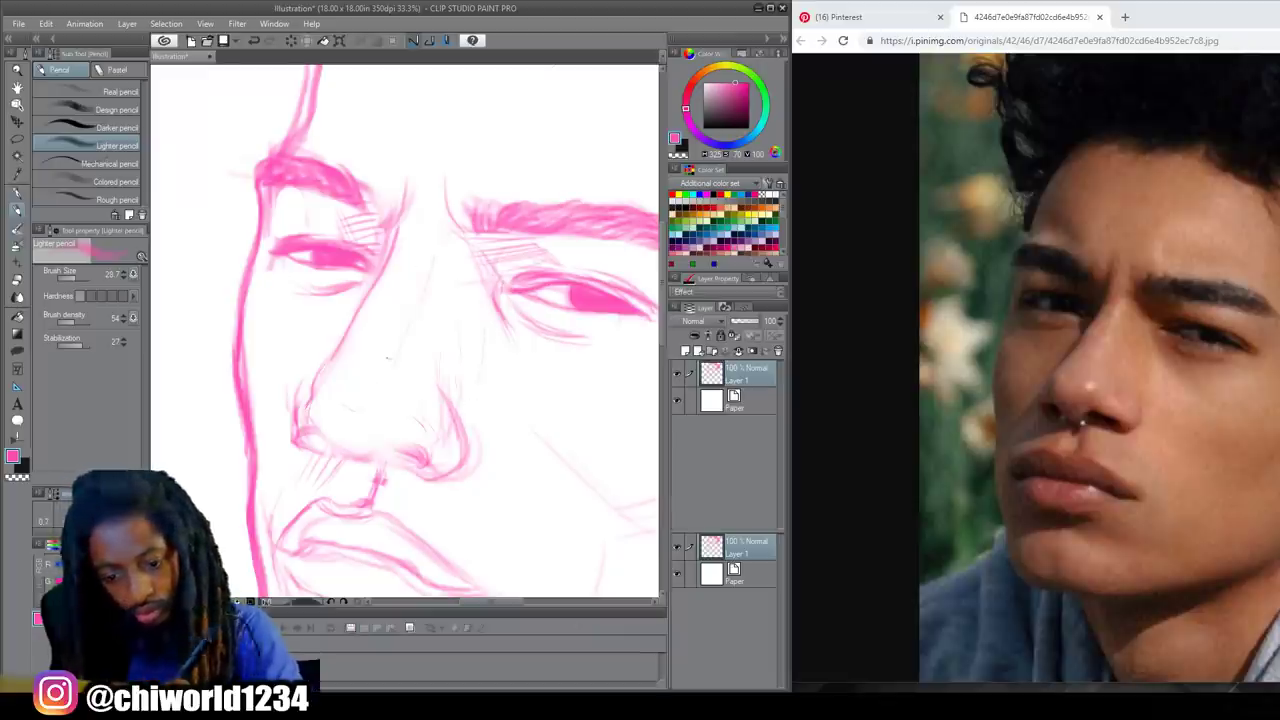
- Redraw the nostrils, both nose wings and the base of the nose with darker strokes
mouse_move(409, 415)
mouse_down()
mouse_move(424, 430)
mouse_move(415, 450)
mouse_move(372, 442)
mouse_move(434, 466)
mouse_up()
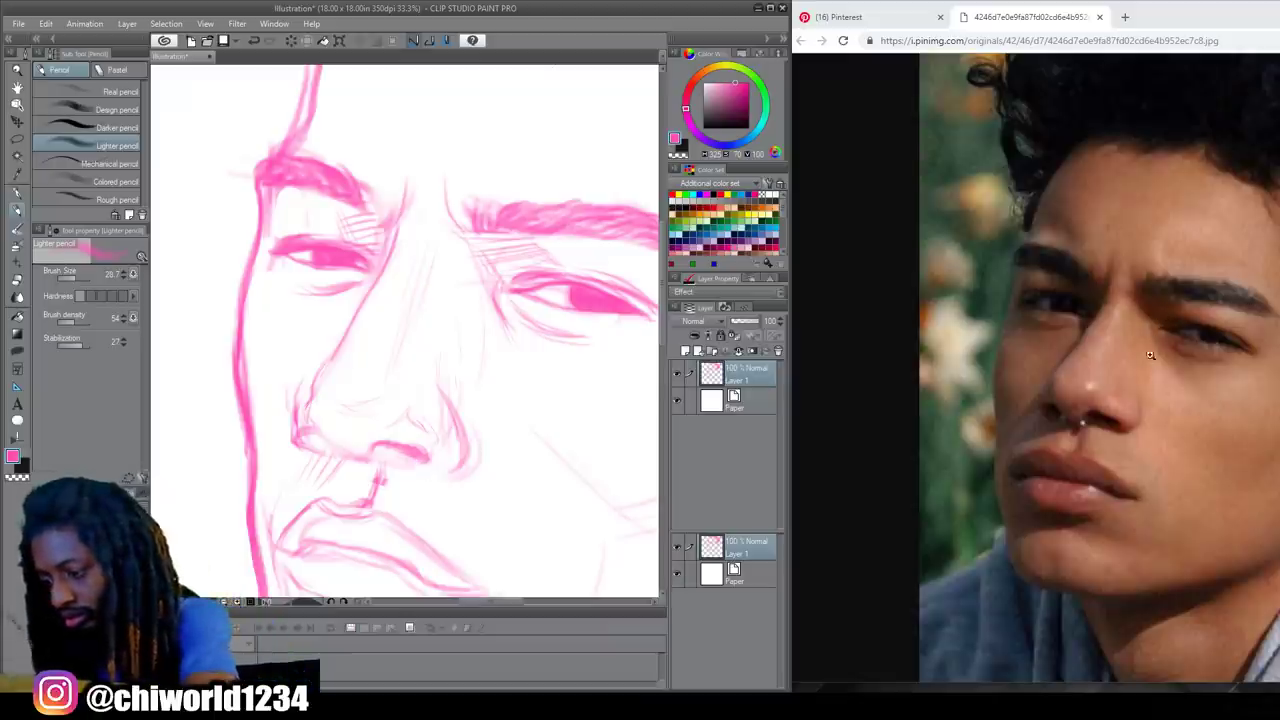
mouse_move(448, 476)
mouse_down()
mouse_move(472, 434)
mouse_move(447, 477)
mouse_up()
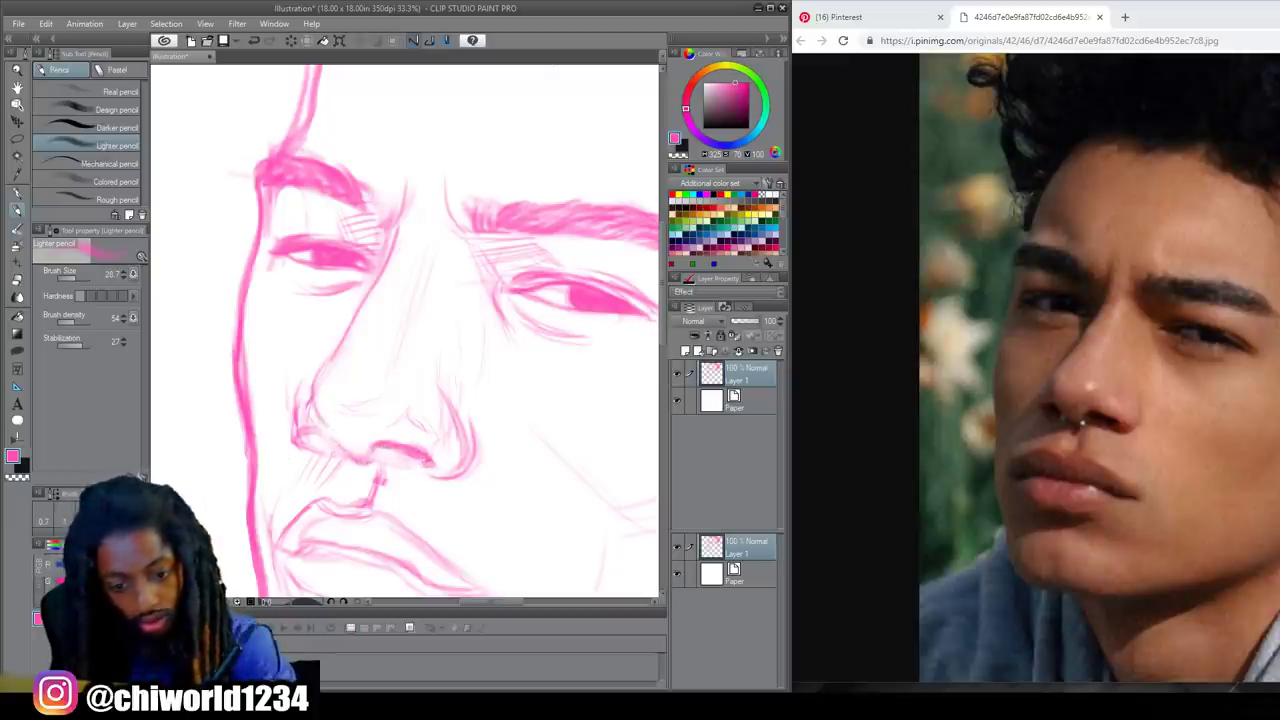
mouse_move(320, 432)
mouse_down()
mouse_move(310, 438)
mouse_move(298, 402)
mouse_up()
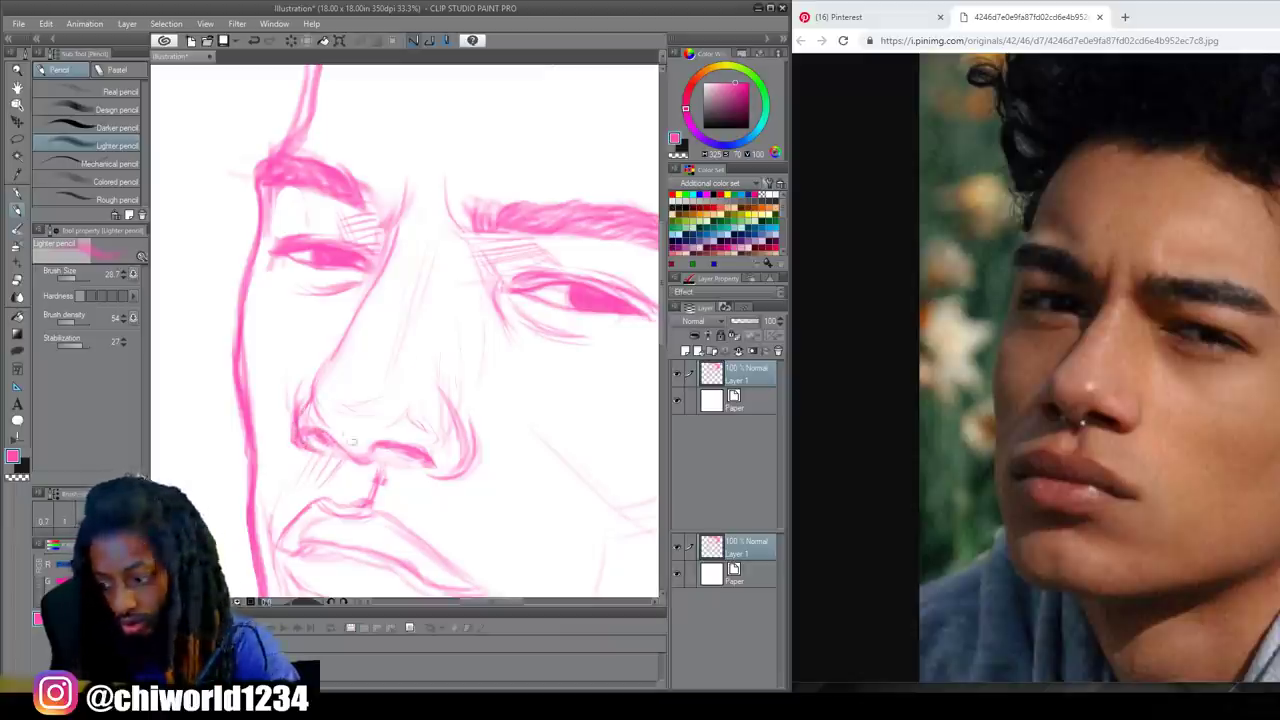
mouse_move(366, 430)
mouse_down()
mouse_move(322, 406)
mouse_move(308, 360)
mouse_up()
mouse_move(383, 457)
mouse_down()
mouse_move(375, 478)
mouse_move(371, 432)
mouse_up()
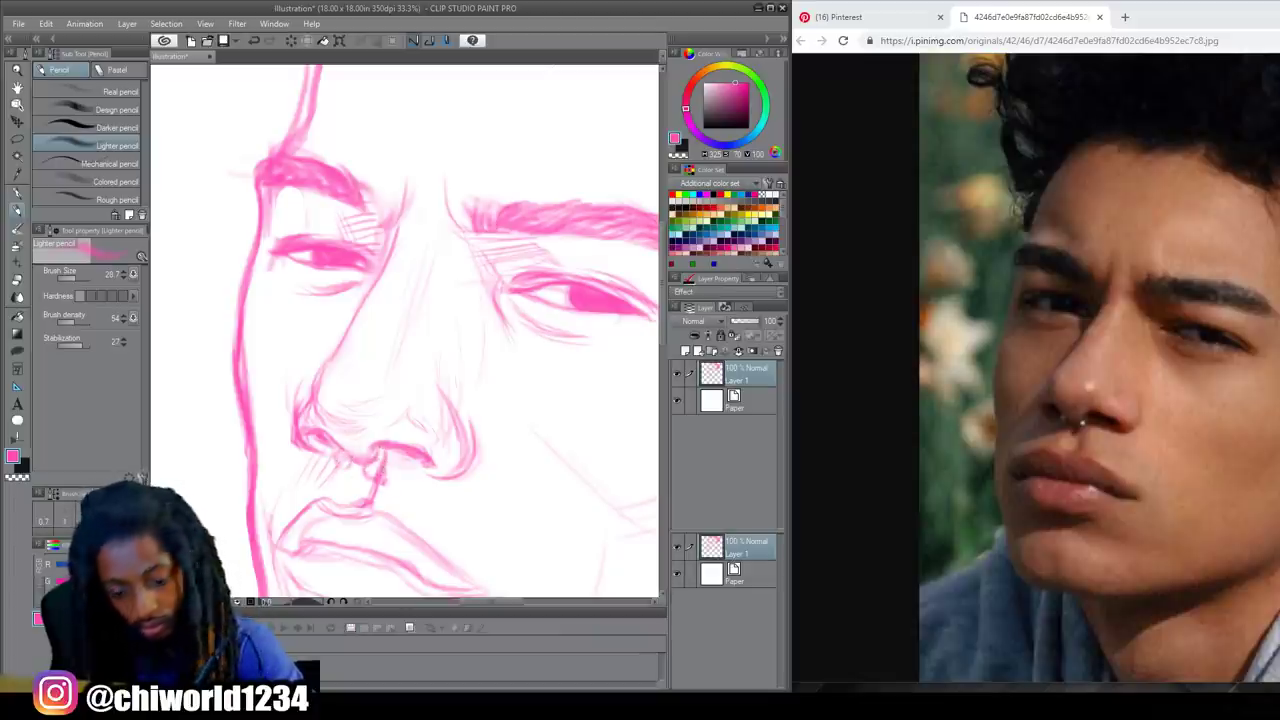
- Soften the philtrum and upper lip with the eraser, and redraw the upper lip edge toward the near mouth corner
drag(444, 508, 488, 352)
key(e)
mouse_move(408, 348)
mouse_down()
mouse_move(438, 328)
mouse_move(425, 330)
mouse_move(424, 356)
mouse_move(378, 352)
mouse_move(446, 368)
mouse_move(516, 432)
mouse_up()
key(p)
drag(466, 390, 531, 441)
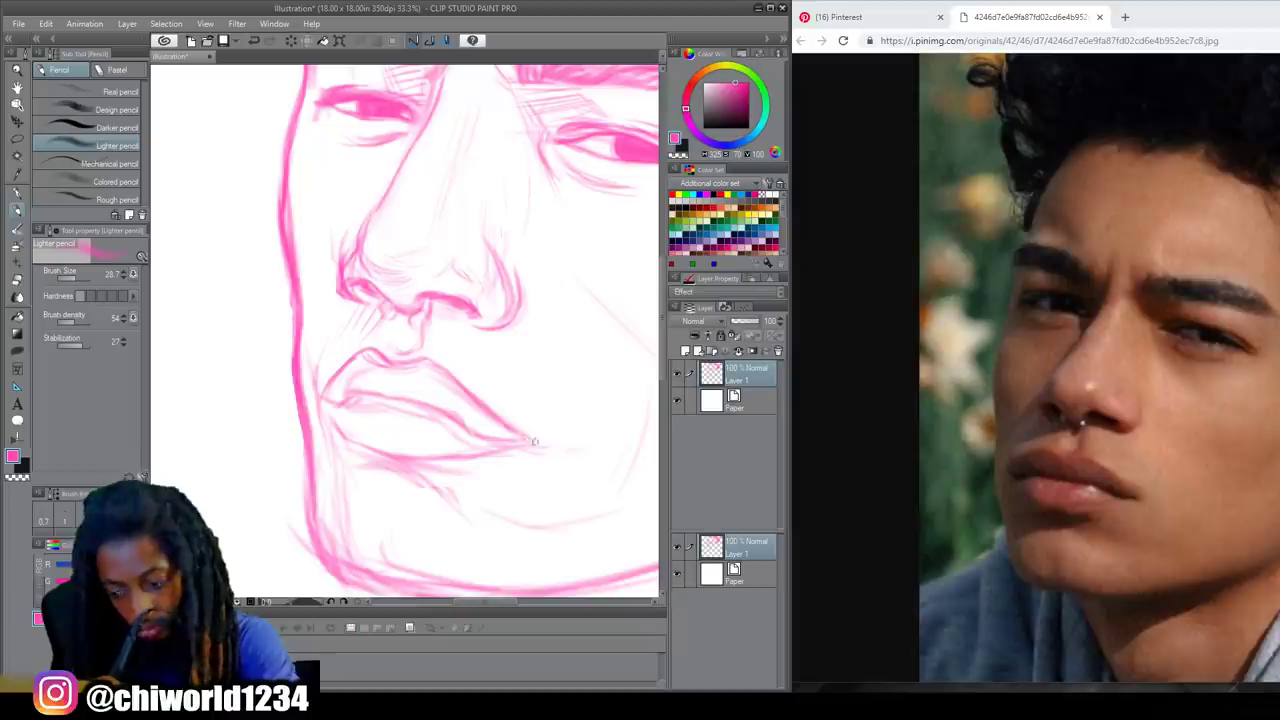
mouse_move(475, 398)
mouse_down()
mouse_move(390, 354)
mouse_move(318, 383)
mouse_move(398, 366)
mouse_move(354, 400)
mouse_up()
- Fade the old lip lines and redraw the mouth line, upper lip and lower lip contours with the Lighter pencil
click(18, 284)
click(17, 194)
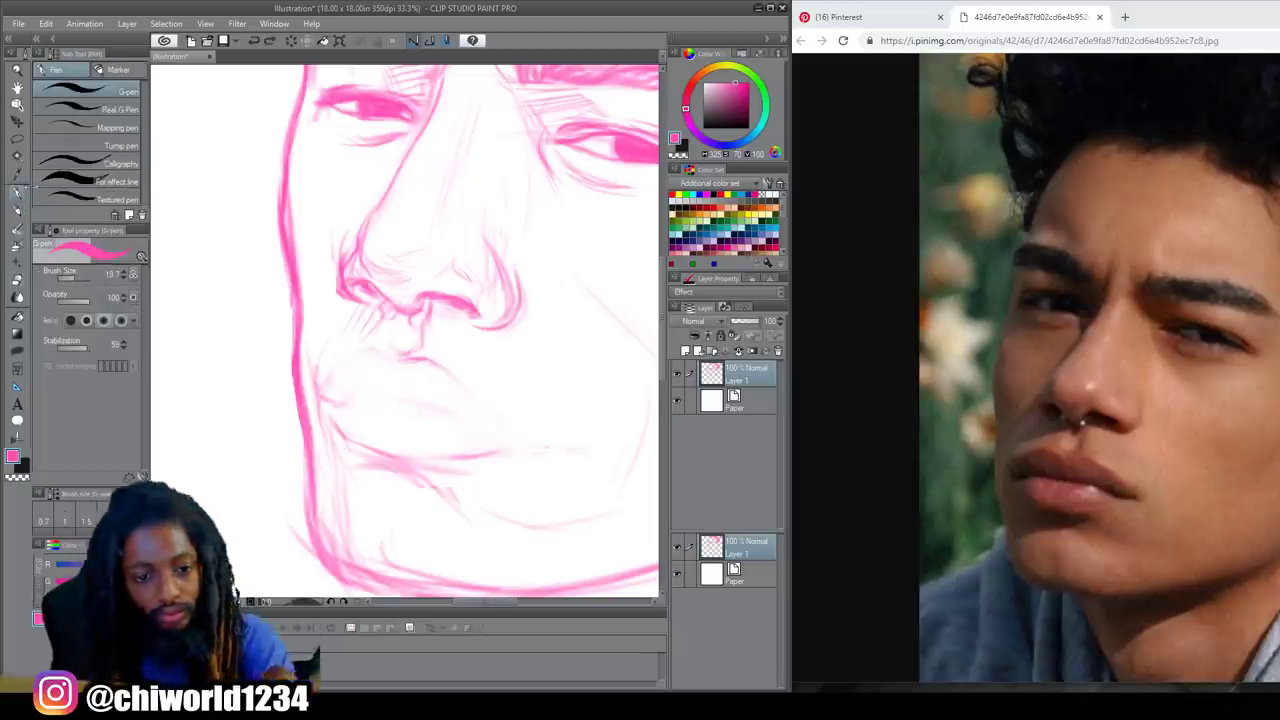
key(p)
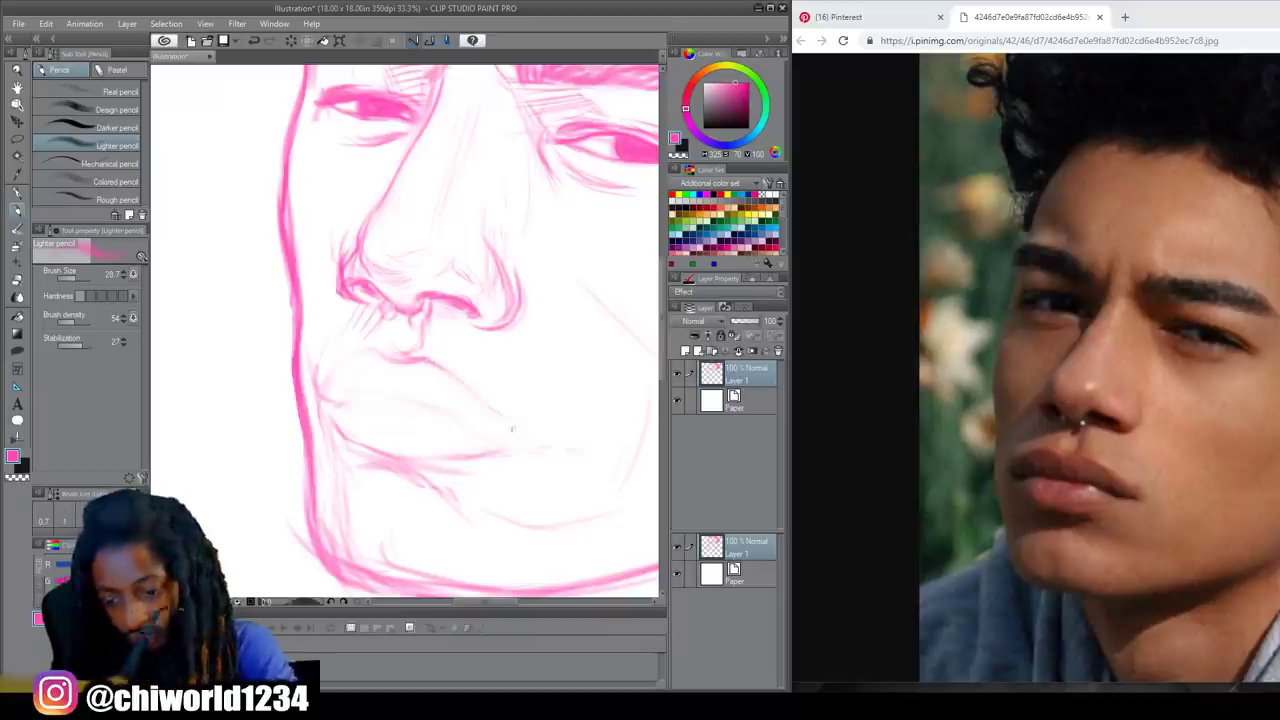
drag(525, 433, 403, 403)
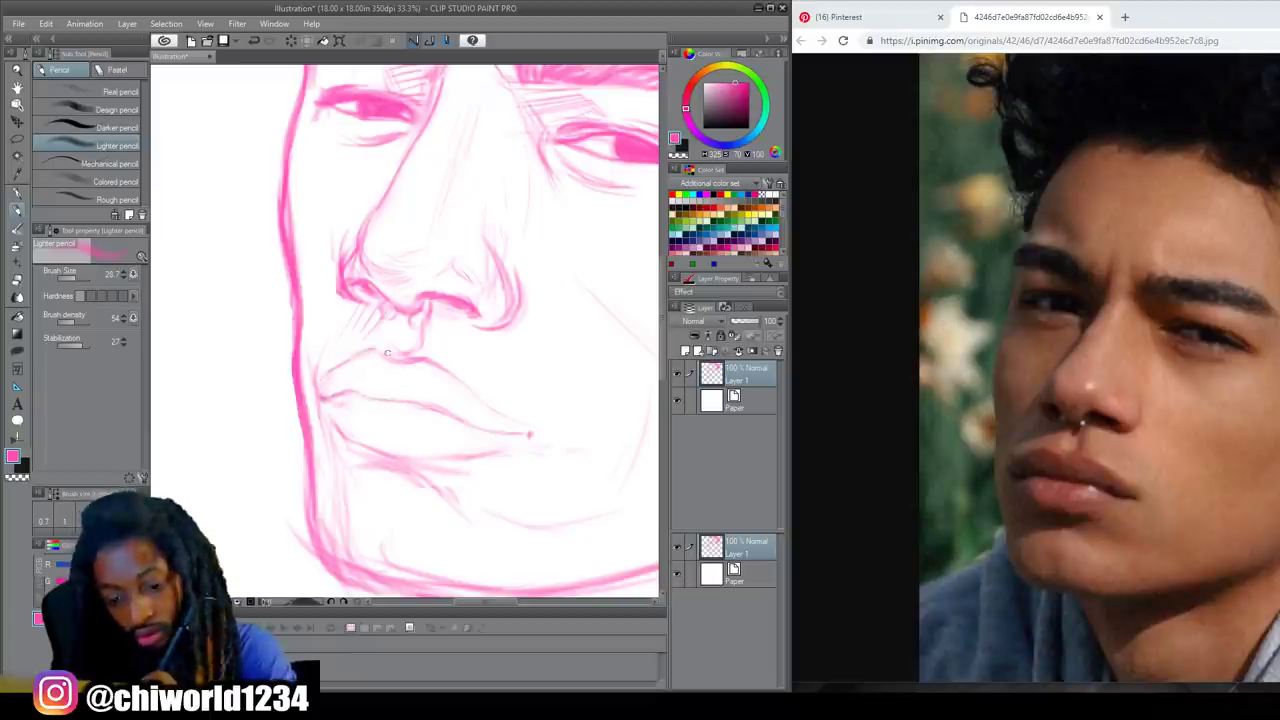
mouse_move(430, 459)
mouse_down()
mouse_move(361, 449)
mouse_move(352, 384)
mouse_move(372, 400)
mouse_move(337, 385)
mouse_up()
mouse_move(426, 488)
mouse_down()
mouse_move(371, 467)
mouse_move(455, 476)
mouse_move(359, 452)
mouse_up()
- Soften the far cheek and chin outline with the Soft eraser, and redraw the contour up to the far eye with the Lighter pencil
scroll(388, 500, down, 1)
scroll(388, 500, down, 1)
scroll(451, 490, up, 1)
drag(451, 454, 451, 521)
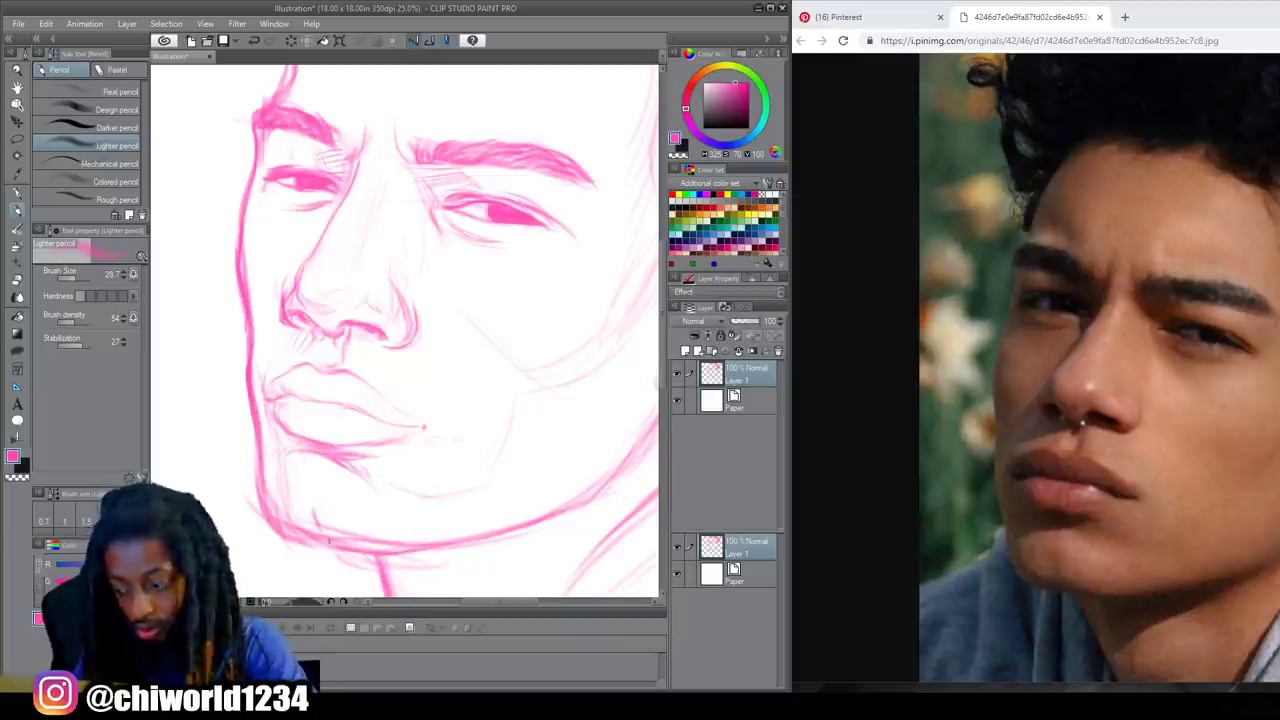
drag(336, 545, 290, 534)
drag(252, 446, 247, 318)
click(17, 280)
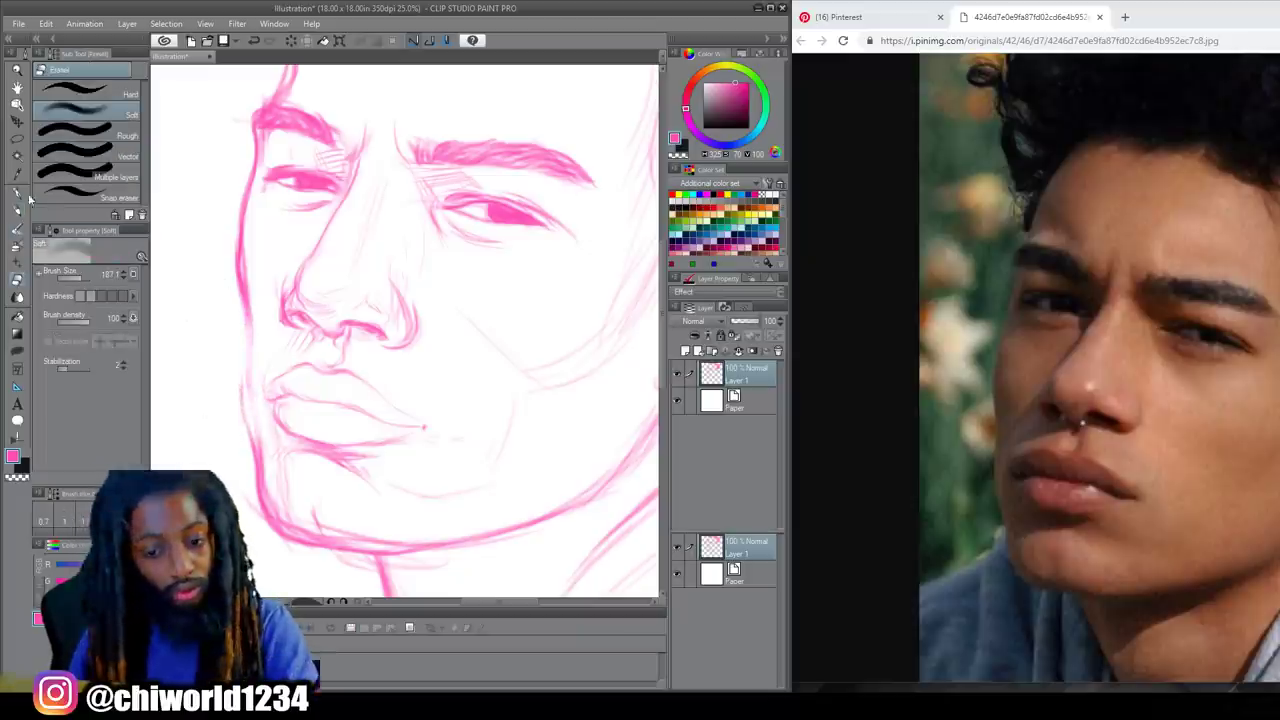
click(17, 230)
click(17, 211)
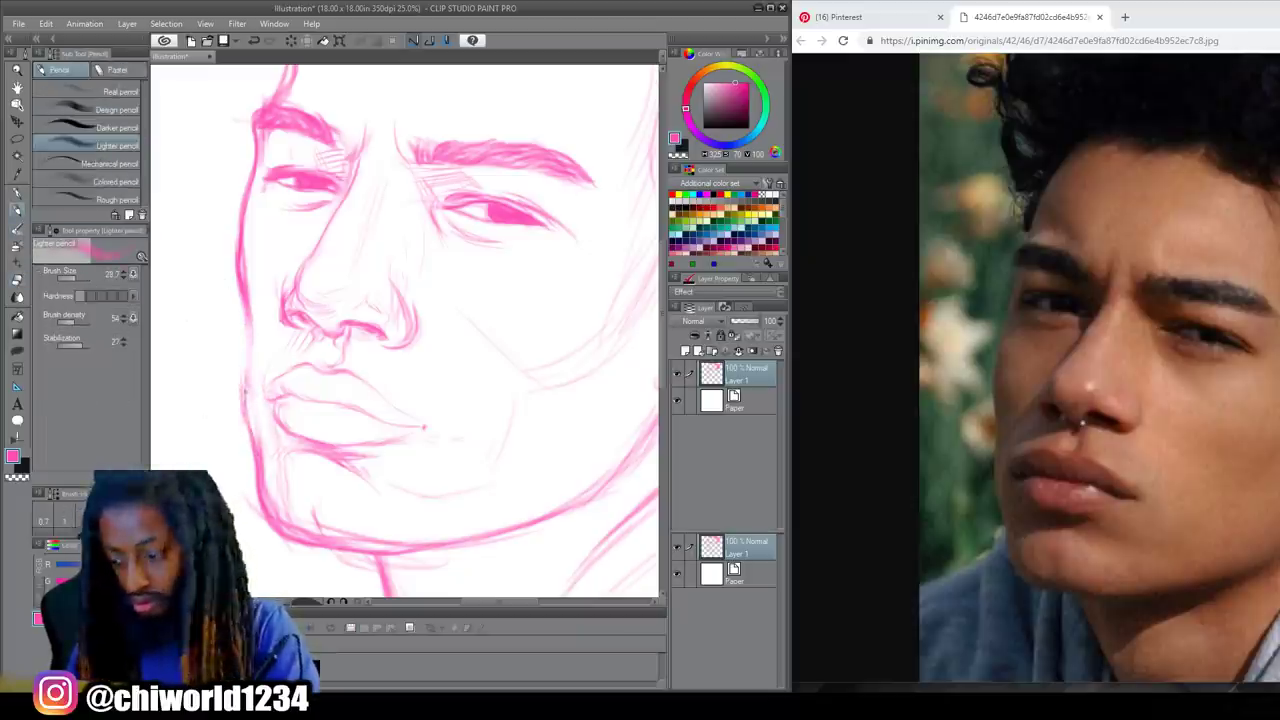
drag(242, 372, 238, 206)
drag(240, 256, 248, 178)
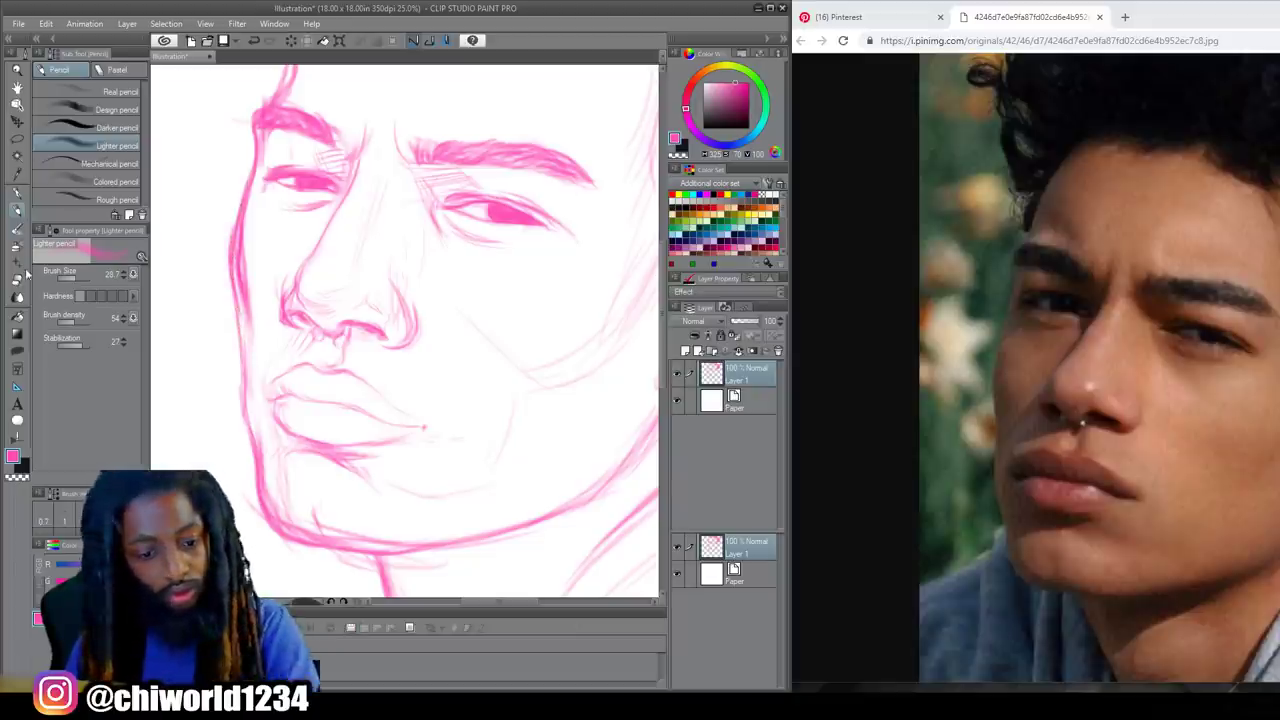
- Shade along the far side of the face and under the jaw with the Colored pencil at brush size 265
click(27, 272)
scroll(569, 480, down, 2)
scroll(547, 446, up, 1)
drag(480, 601, 509, 601)
drag(662, 325, 661, 345)
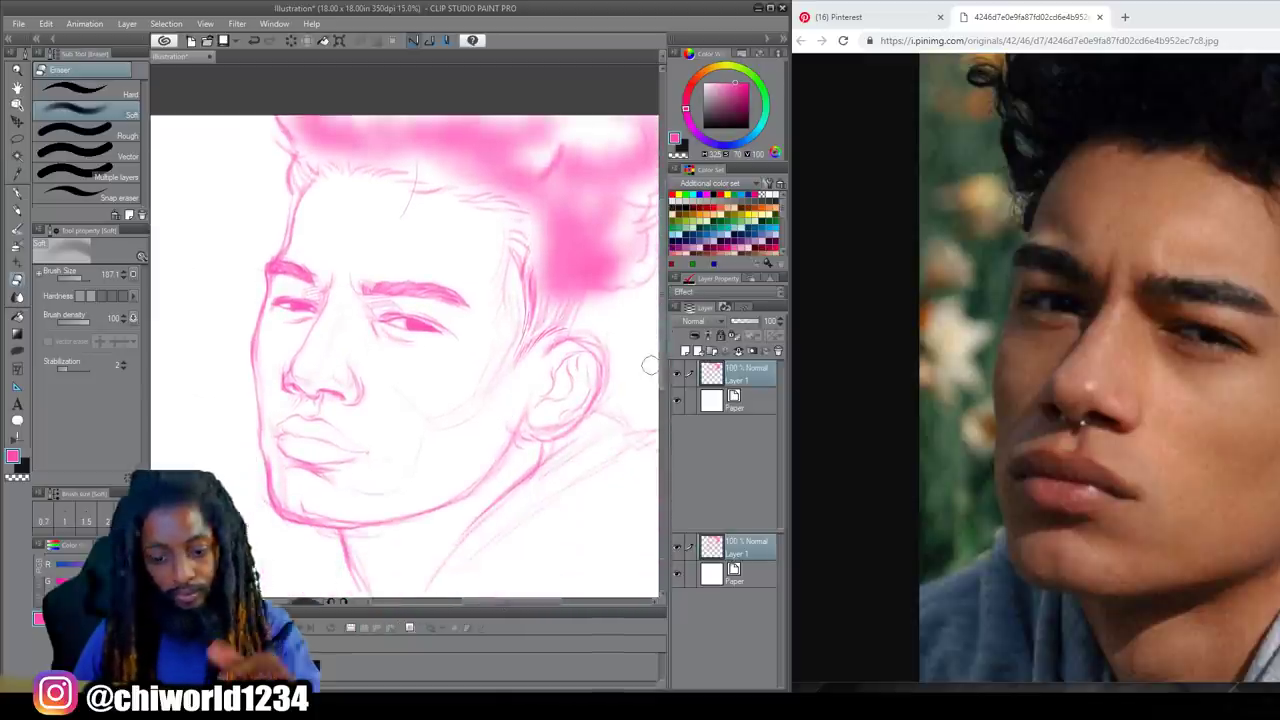
key(p)
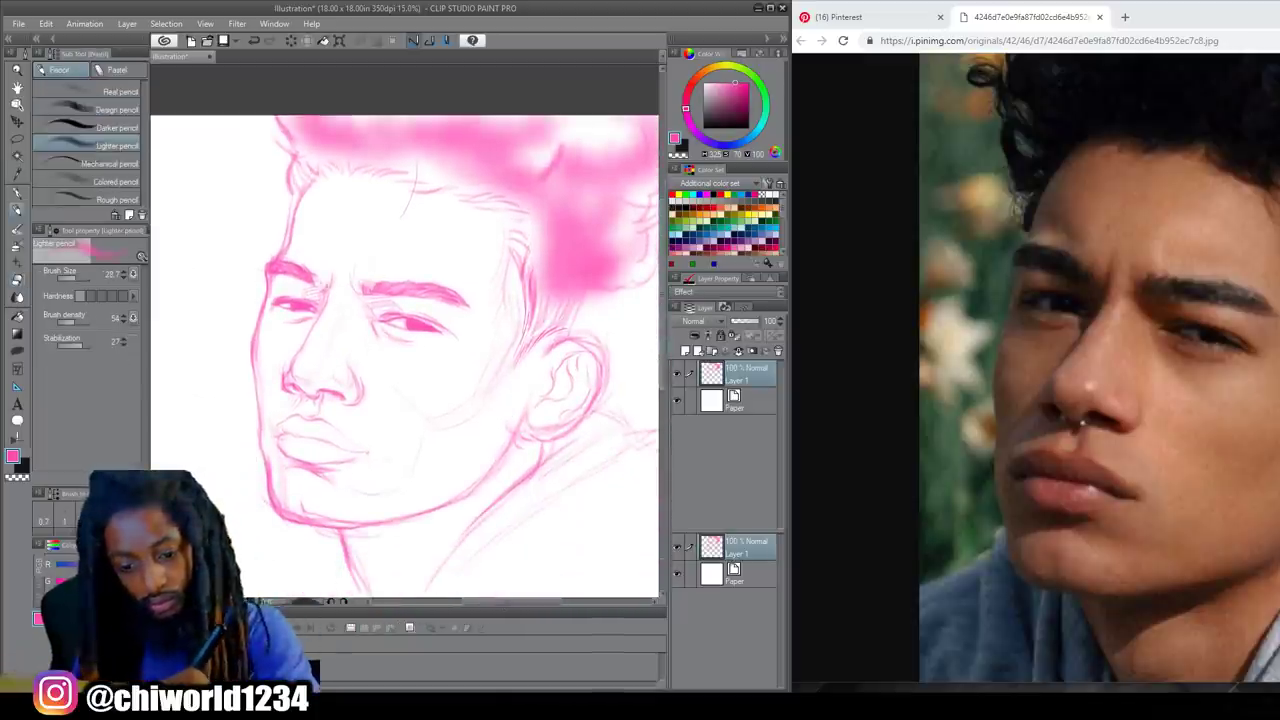
click(115, 182)
drag(72, 281, 81, 282)
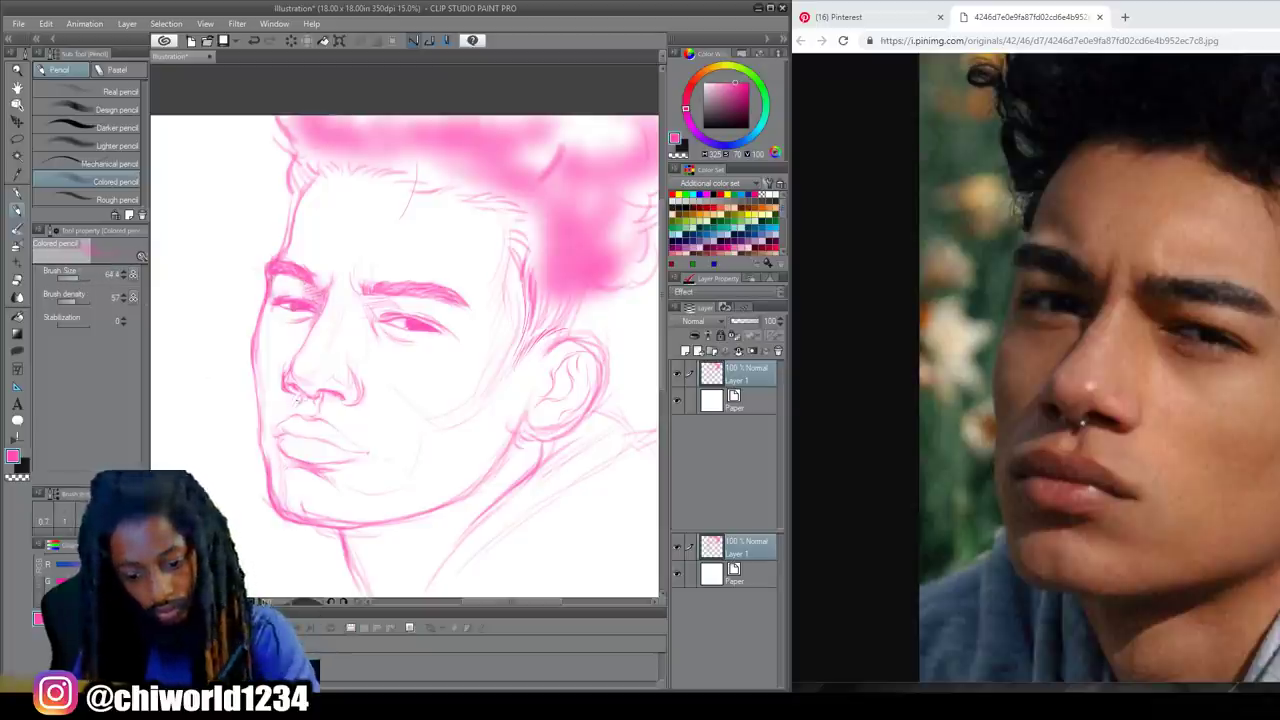
drag(78, 281, 88, 281)
mouse_move(306, 292)
mouse_down()
mouse_move(290, 258)
mouse_move(295, 192)
mouse_up()
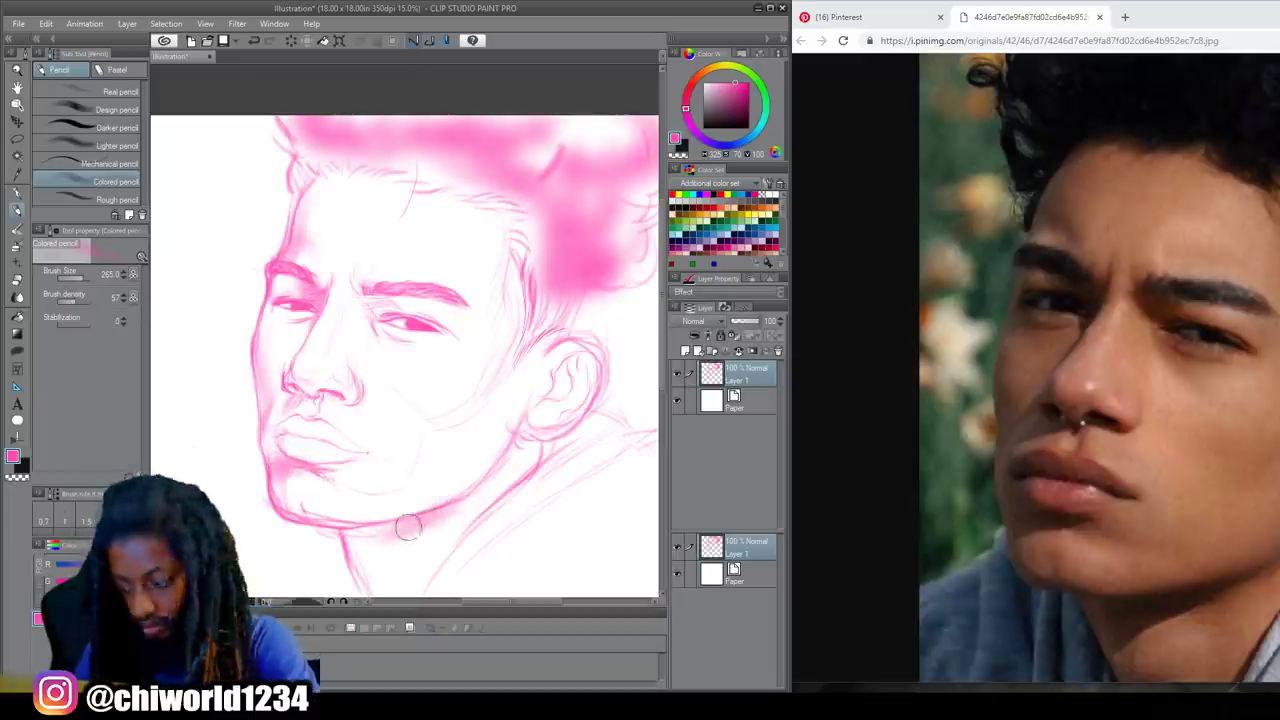
- Shade below the near cheekbone, the hollow of the cheek and the area under the mouth corner with the Colored pencil
scroll(517, 495, up, 4)
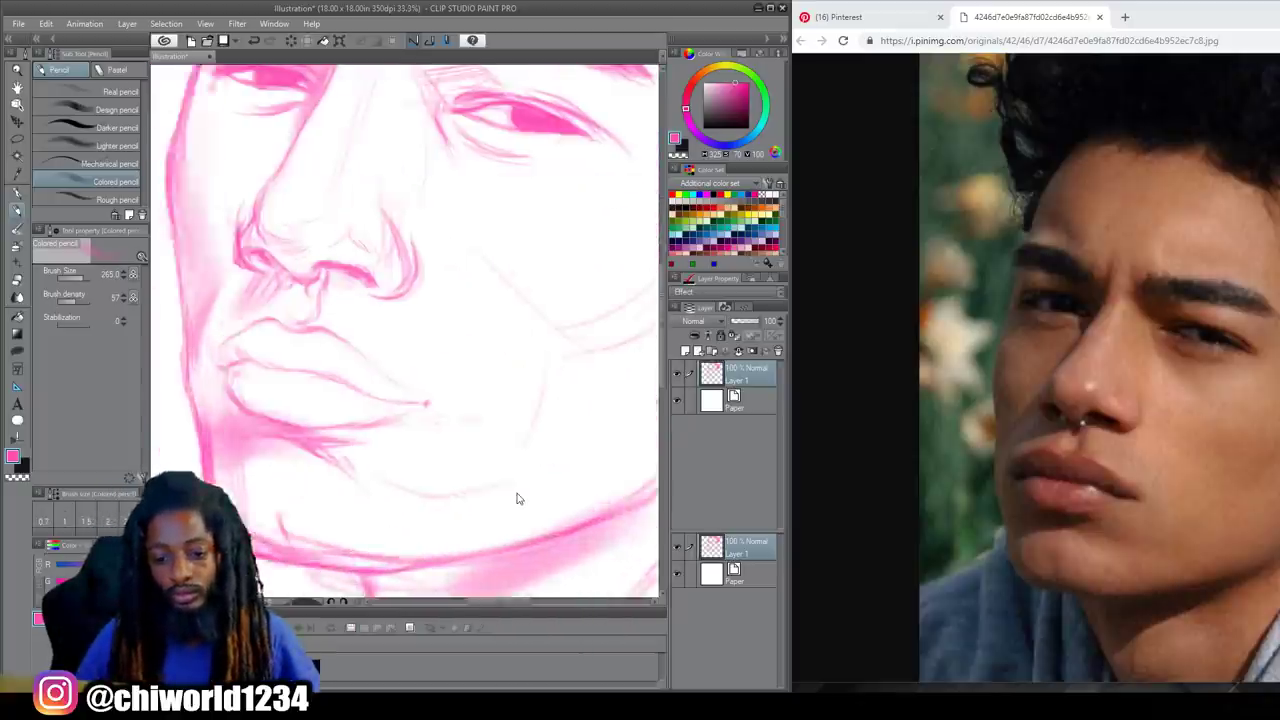
scroll(517, 498, right, 2)
mouse_move(559, 249)
mouse_down()
mouse_move(498, 322)
mouse_move(391, 336)
mouse_up()
mouse_move(330, 219)
mouse_down()
mouse_move(518, 306)
mouse_move(479, 321)
mouse_up()
drag(360, 471, 253, 470)
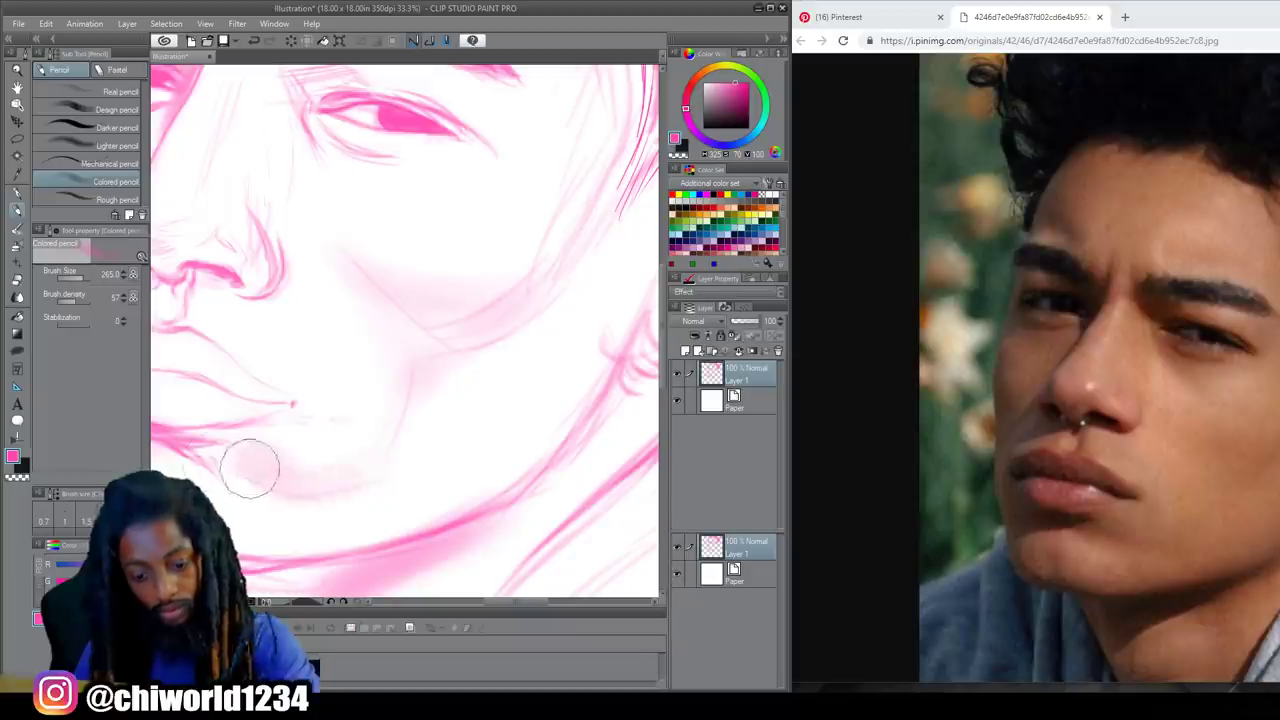
- Reduce the reference photo's magnification to compare the whole head with the full sketch
scroll(400, 300, down, 4)
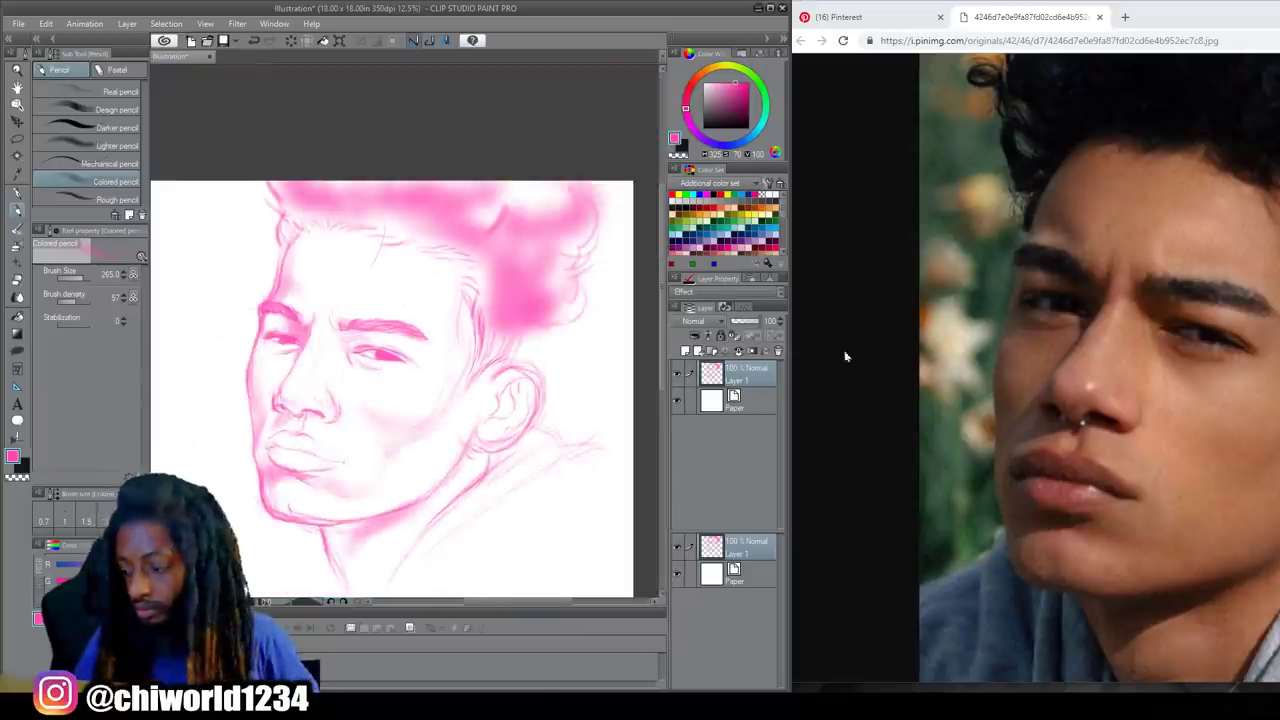
click(1014, 412)
scroll(1014, 413, down, 6)
drag(1160, 23, 990, 32)
drag(616, 408, 786, 405)
click(1062, 372)
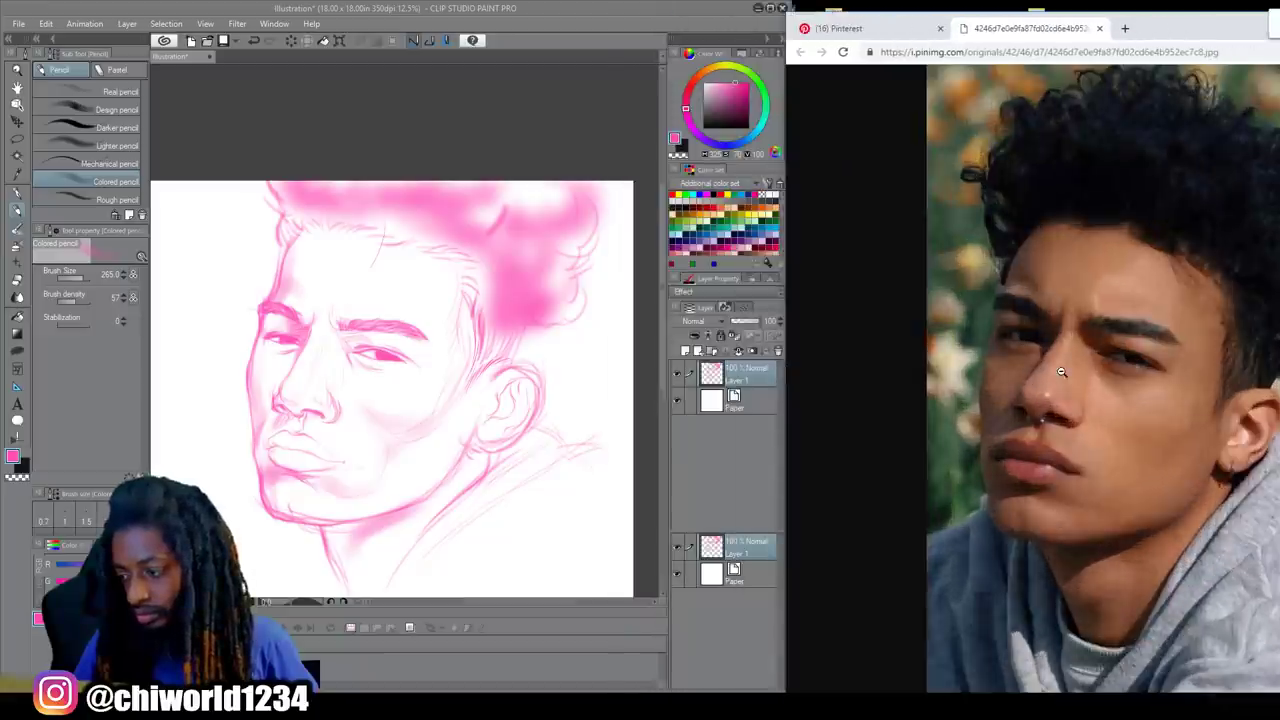
- Select the ear area, transform it so the ear sits slightly closer to the face, and deselect
click(82, 280)
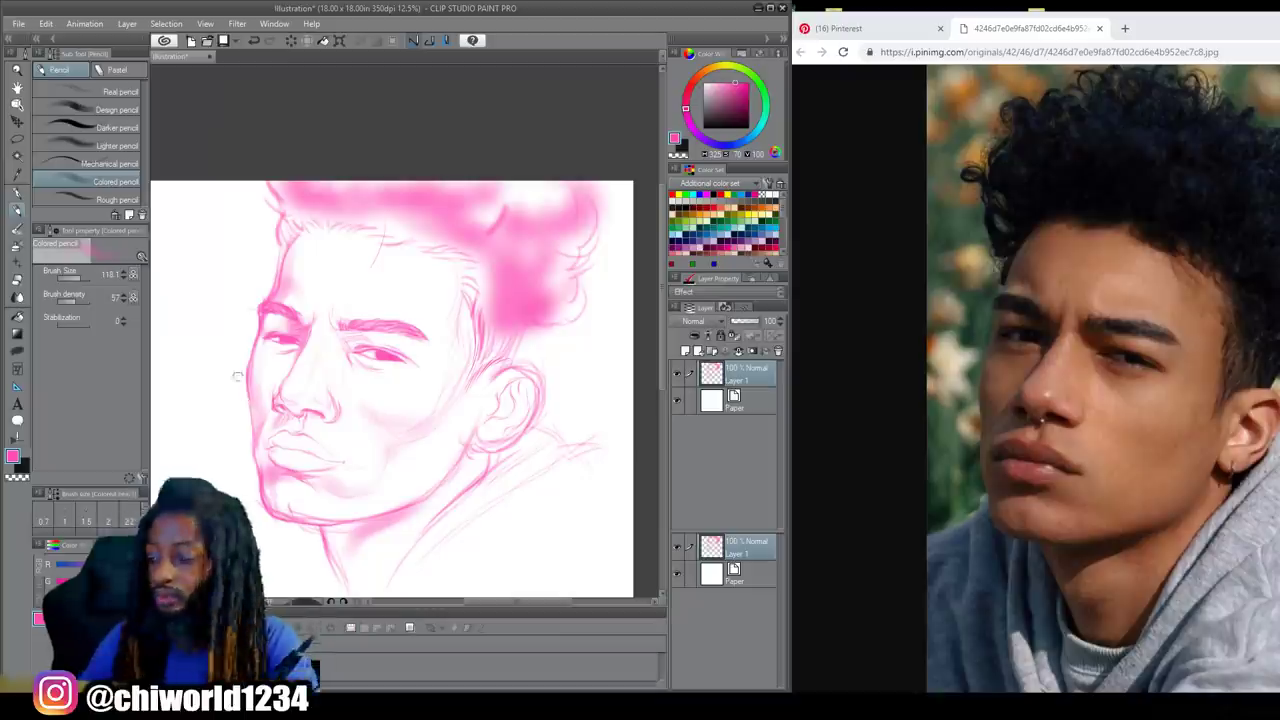
key(m)
mouse_move(462, 432)
mouse_down()
mouse_move(533, 435)
mouse_move(467, 405)
mouse_move(470, 448)
mouse_up()
key(ctrl+t)
key(Return)
key(ctrl+d)
- Fill in the hair mass above the ear and across the top of the head with the Colored pencil at brush size 265
key(p)
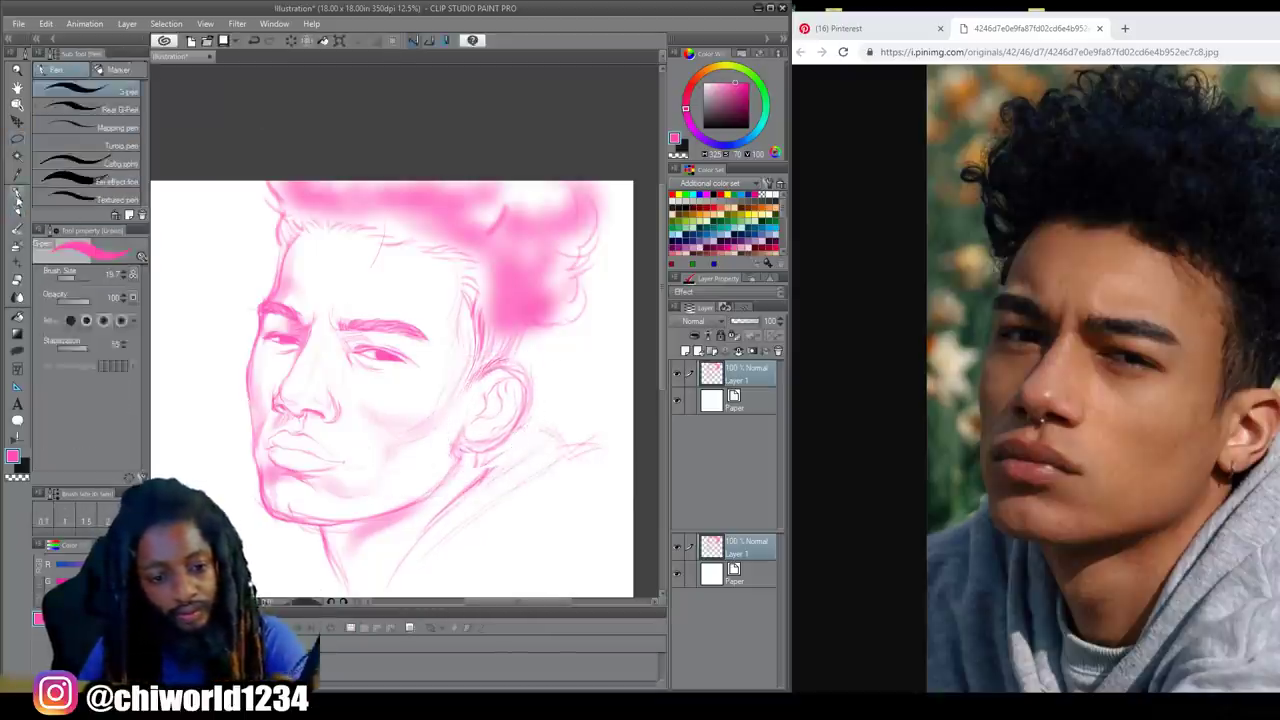
mouse_move(520, 328)
mouse_down()
mouse_move(492, 355)
mouse_move(452, 234)
mouse_move(387, 231)
mouse_move(387, 218)
mouse_move(324, 205)
mouse_move(291, 221)
mouse_move(392, 222)
mouse_move(558, 319)
mouse_move(552, 255)
mouse_up()
drag(76, 282, 86, 284)
mouse_move(546, 271)
mouse_down()
mouse_move(580, 266)
mouse_move(553, 262)
mouse_move(577, 221)
mouse_move(566, 256)
mouse_move(570, 210)
mouse_move(553, 229)
mouse_move(538, 185)
mouse_up()
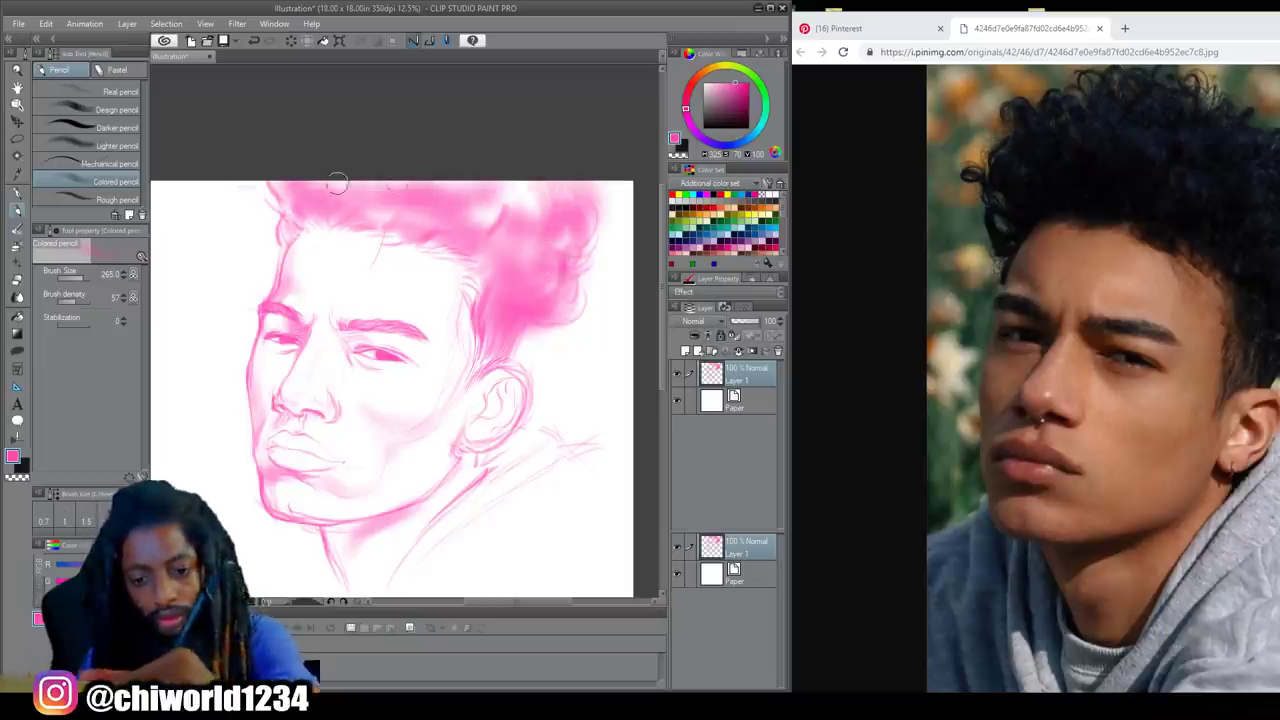
mouse_move(523, 217)
mouse_down()
mouse_move(449, 187)
mouse_move(495, 194)
mouse_move(484, 180)
mouse_up()
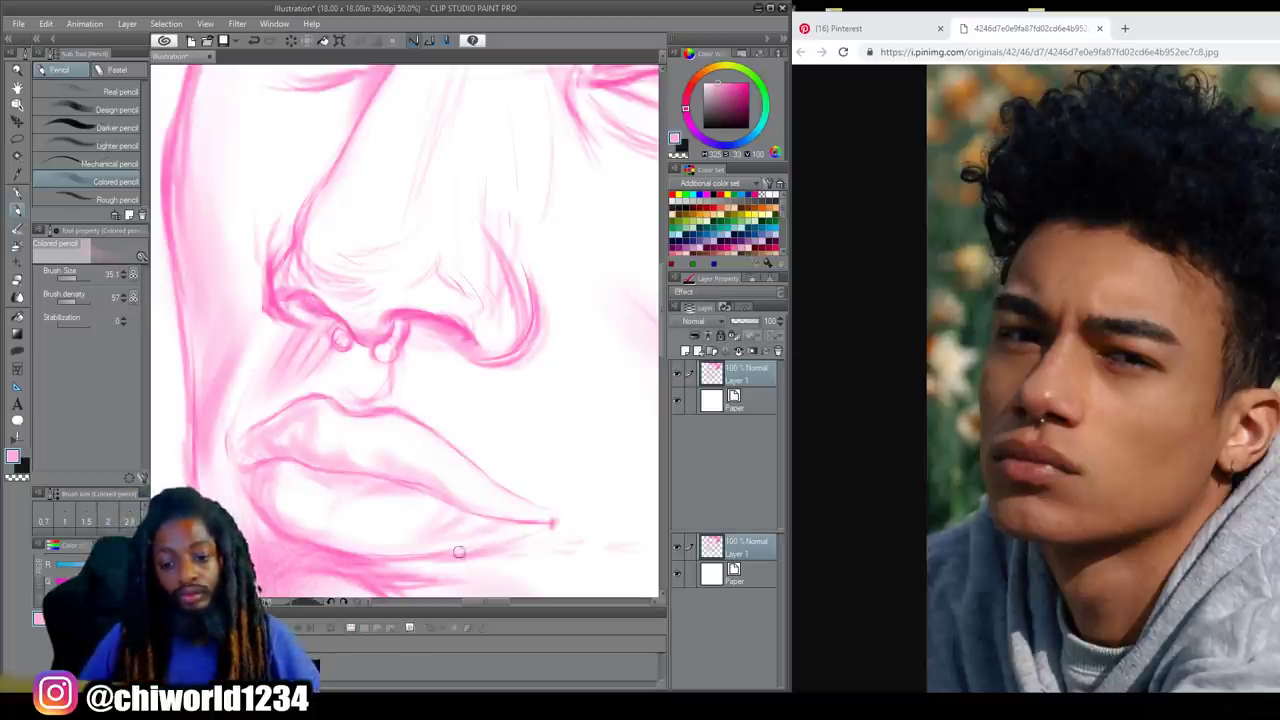
- Shade the underside and tip of the nose in light pink with the Colored pencil at size 35.1
scroll(555, 510, down, 2)
scroll(585, 440, up, 2)
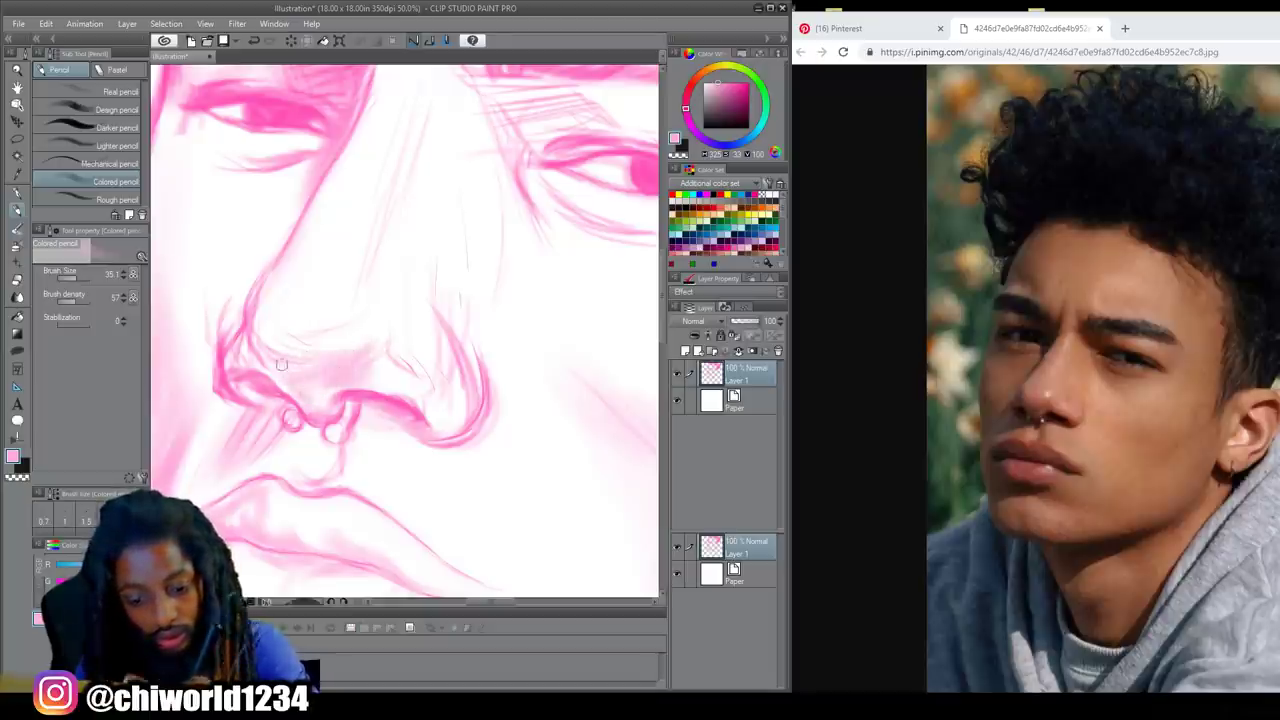
drag(320, 342, 277, 346)
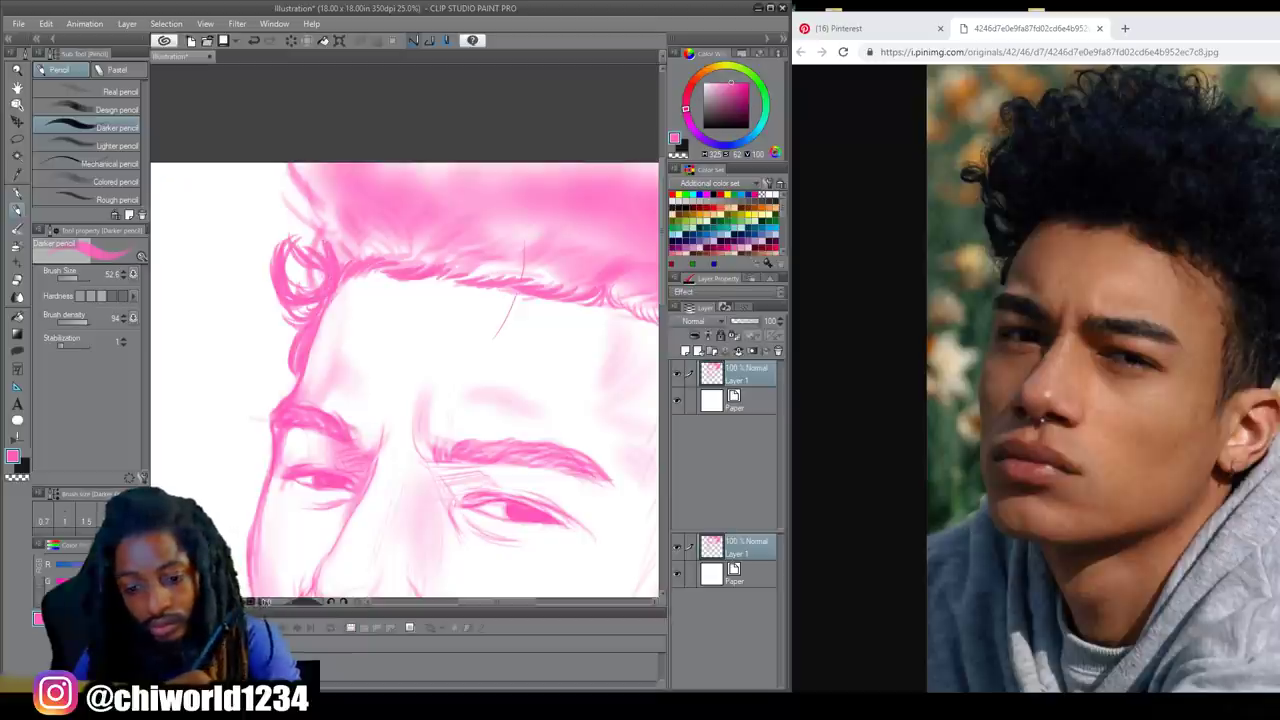
- Draw curly hair strands rising from the far corner of the hairline with the Darker pencil
drag(325, 254, 305, 222)
mouse_move(325, 254)
mouse_down()
mouse_move(301, 197)
mouse_move(314, 175)
mouse_move(347, 233)
mouse_up()
mouse_move(347, 262)
mouse_down()
mouse_move(369, 234)
mouse_move(338, 224)
mouse_move(334, 206)
mouse_up()
drag(340, 246, 320, 176)
drag(318, 238, 318, 161)
drag(310, 206, 300, 162)
mouse_move(294, 224)
mouse_down()
mouse_move(286, 188)
mouse_move(268, 186)
mouse_move(300, 157)
mouse_up()
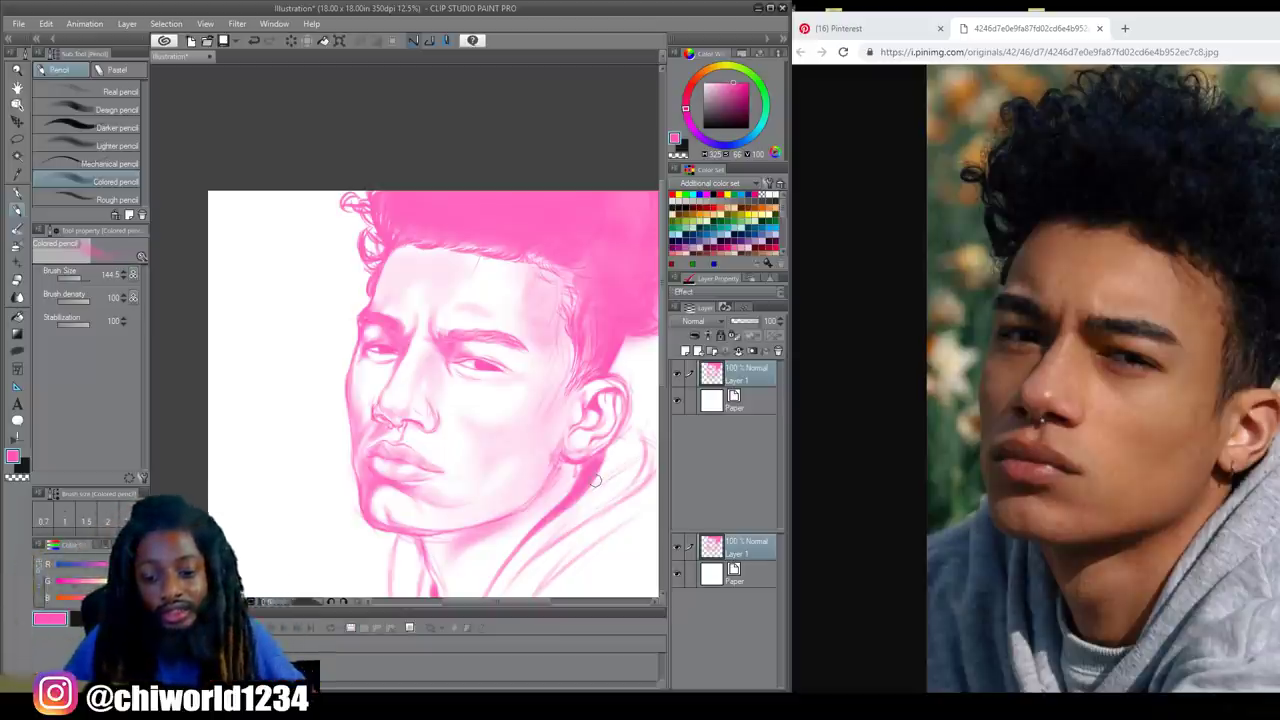
- Shade the forehead above the far eyebrow and along the far temple with the Colored pencil at size 144.5
scroll(626, 392, up, 3)
drag(200, 405, 483, 409)
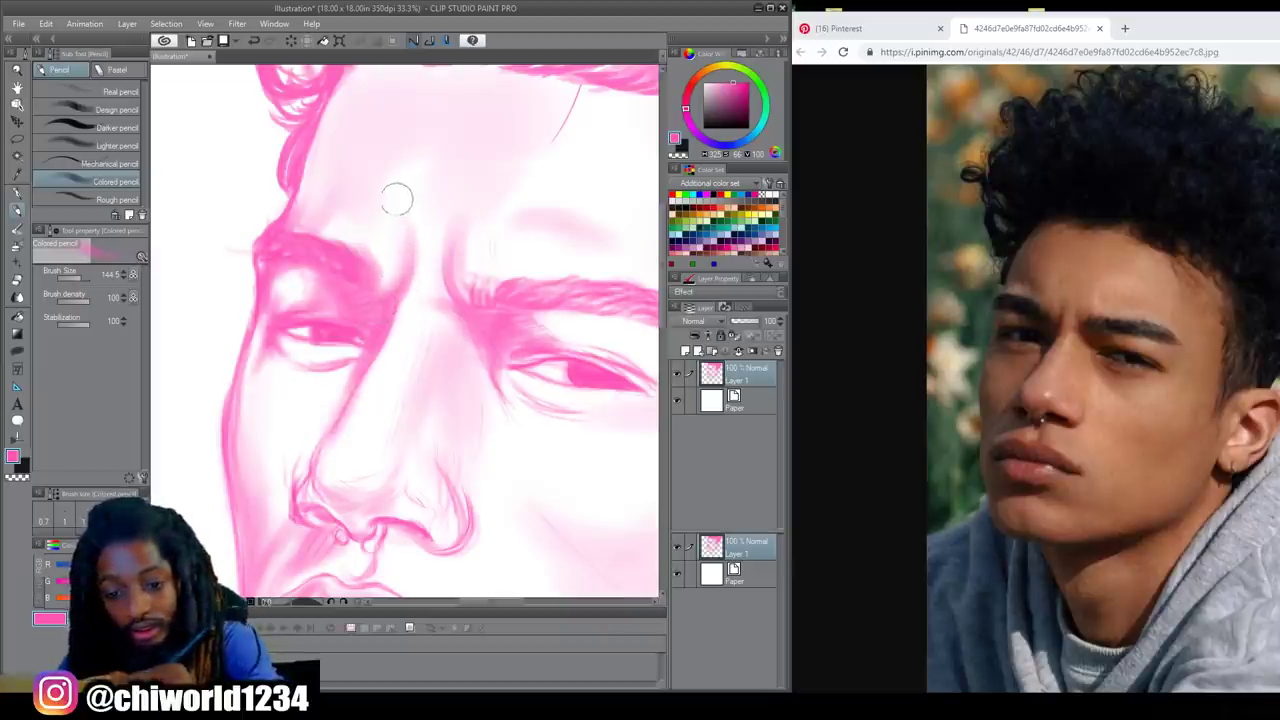
scroll(375, 222, up, 5)
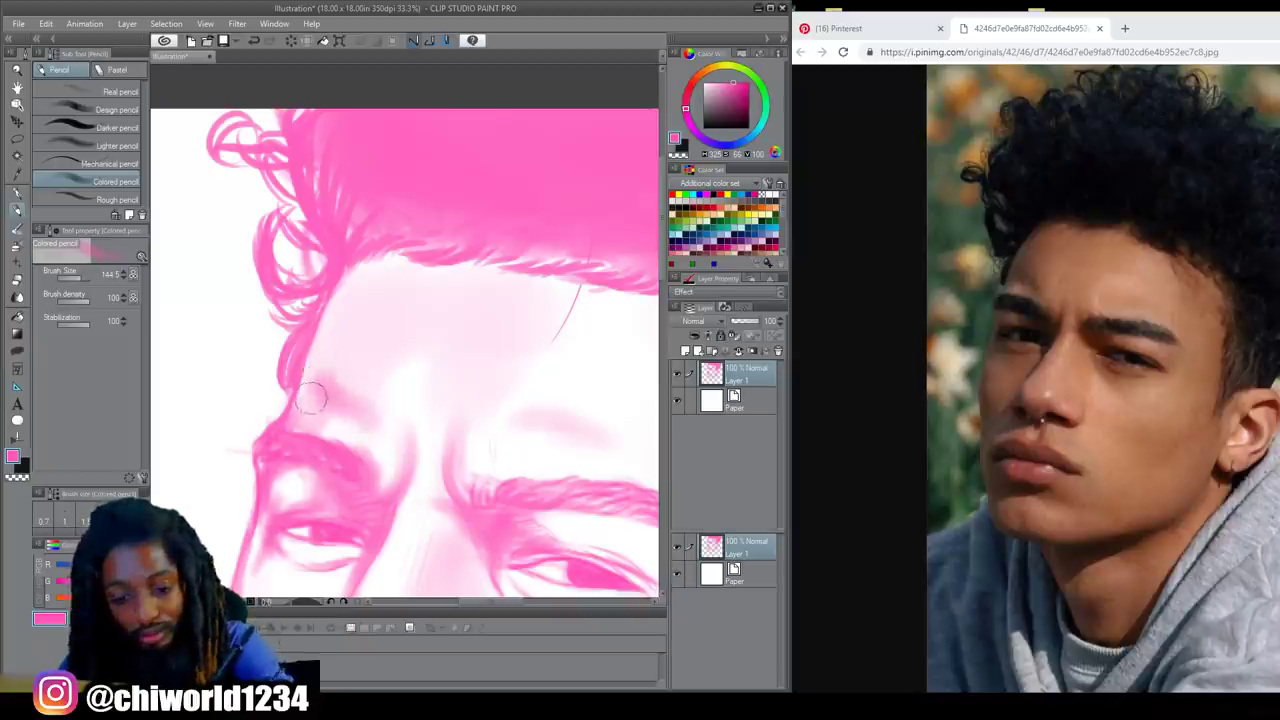
drag(322, 350, 298, 415)
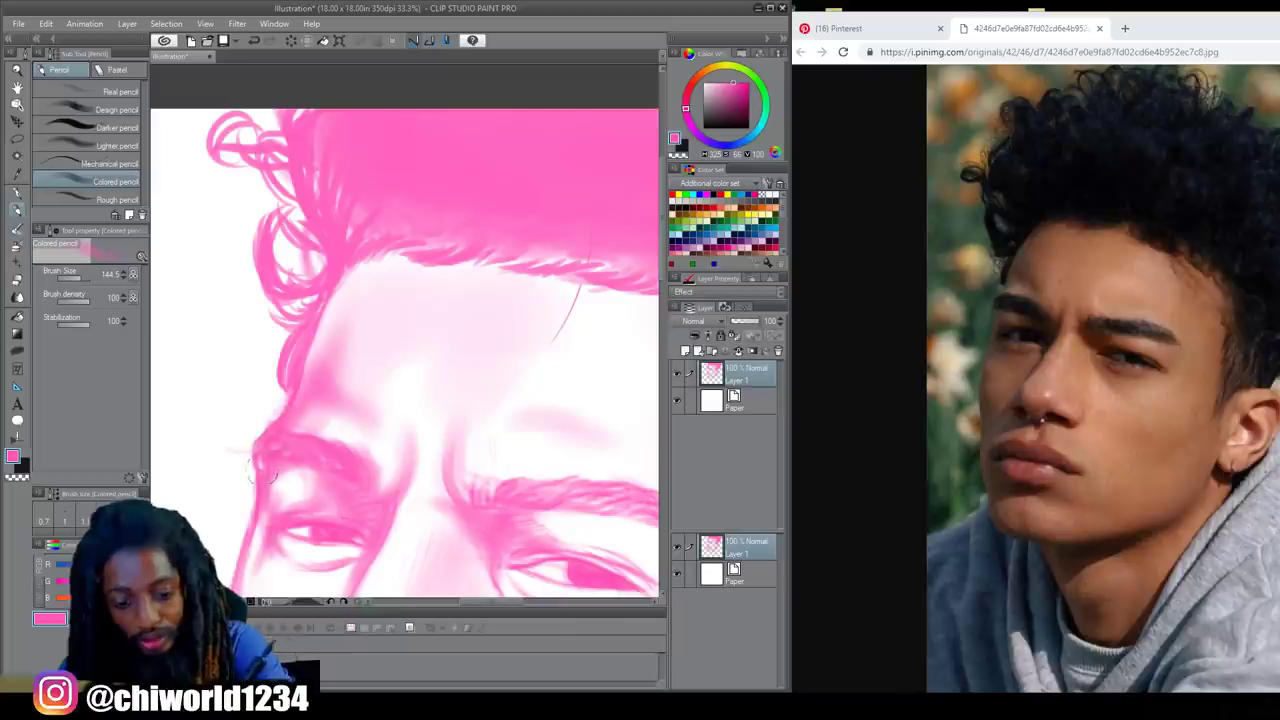
- Enlarge the Colored pencil to size 265 and shade the upper forehead just below the hairline
key(bracketright)
key(bracketright)
key(bracketright)
drag(384, 264, 354, 284)
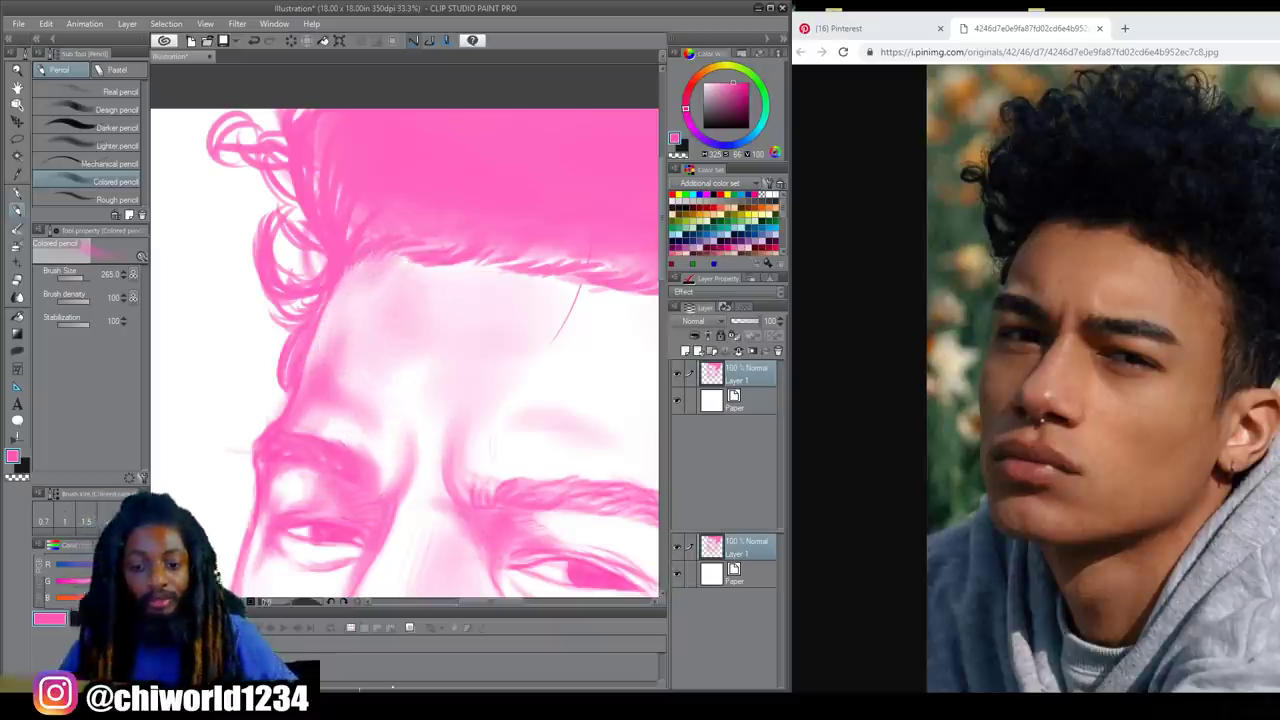
scroll(590, 510, down, 1)
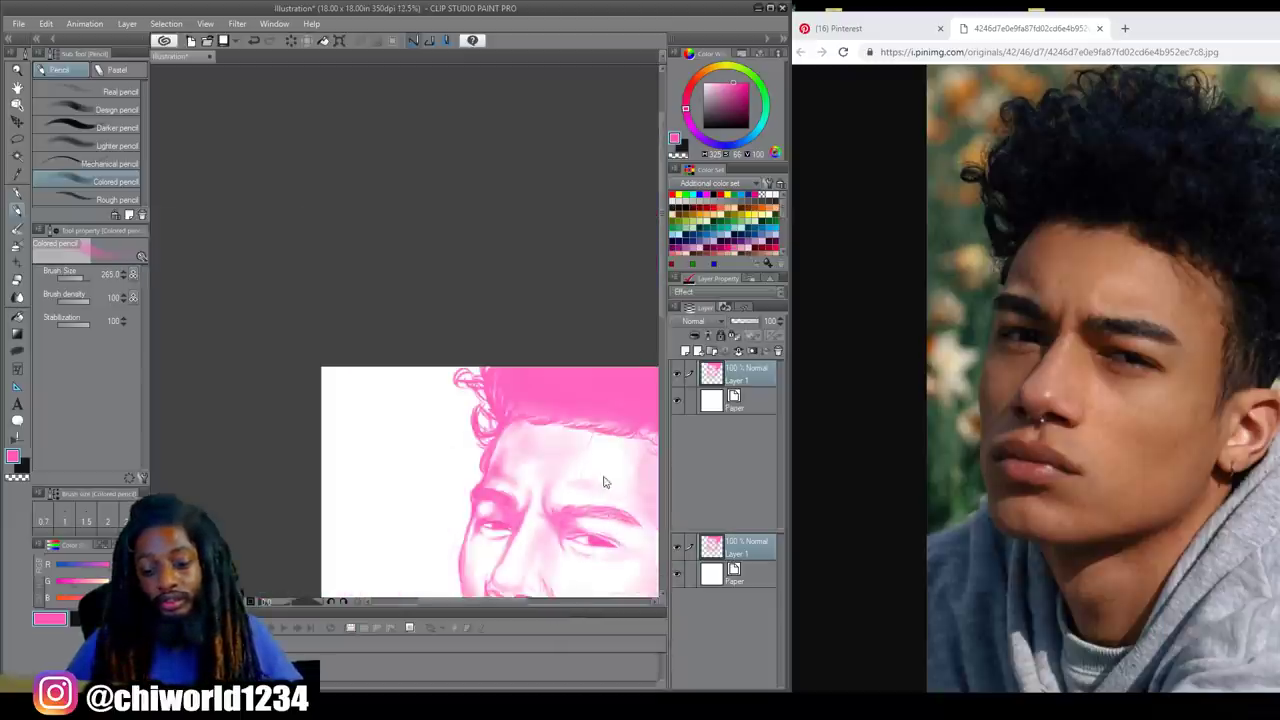
scroll(602, 432, up, 2)
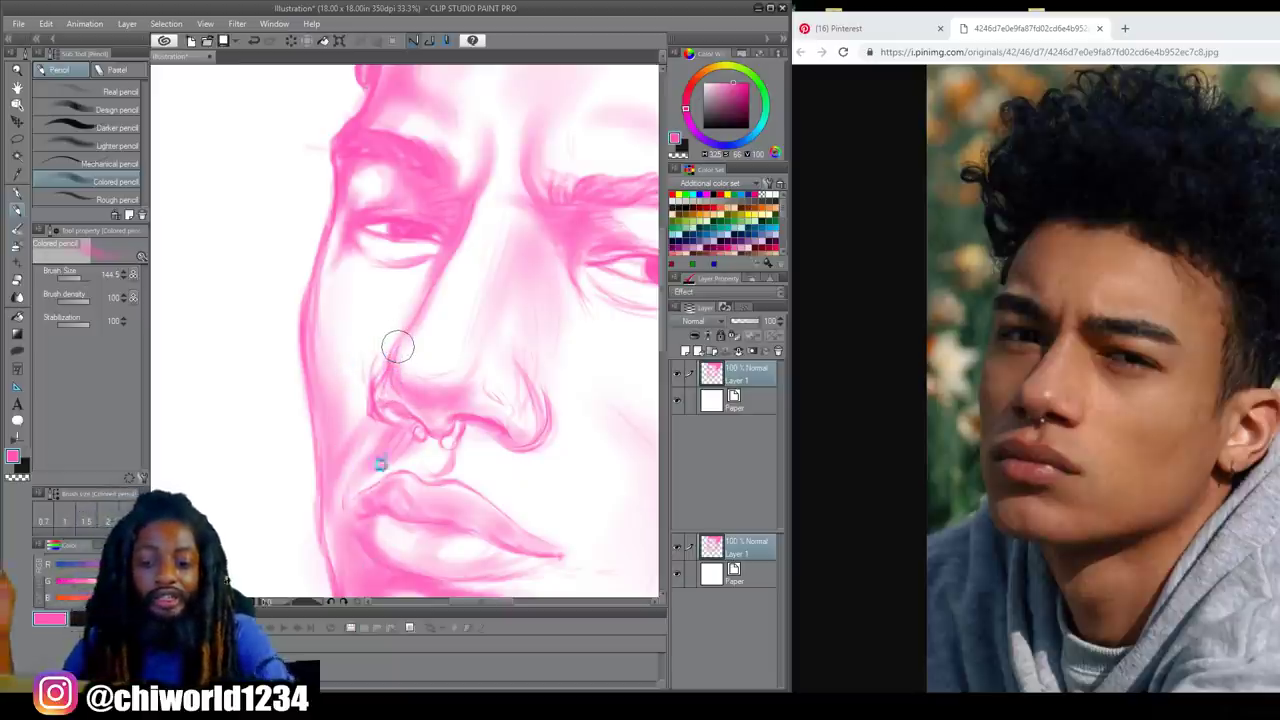
mouse_move(417, 377)
mouse_down()
mouse_move(421, 398)
mouse_move(390, 370)
mouse_move(380, 408)
mouse_move(426, 414)
mouse_move(384, 416)
mouse_move(396, 428)
mouse_move(388, 406)
mouse_move(403, 421)
mouse_move(389, 421)
mouse_up()
key(ctrl+z)
key(ctrl+z)
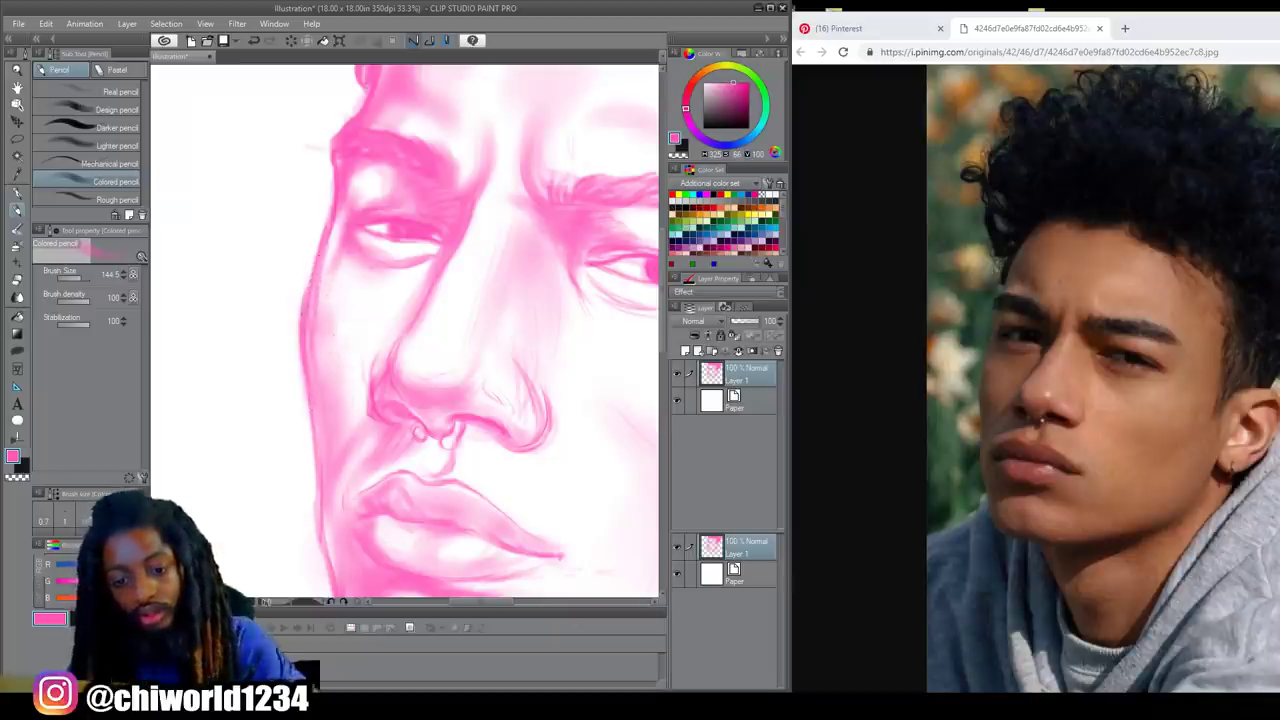
- Shade the near cheek and the hollow below the cheekbone with a broad Colored pencil, refining the shadow at size 176.9
key(ctrl+minus)
scroll(558, 459, right, 3)
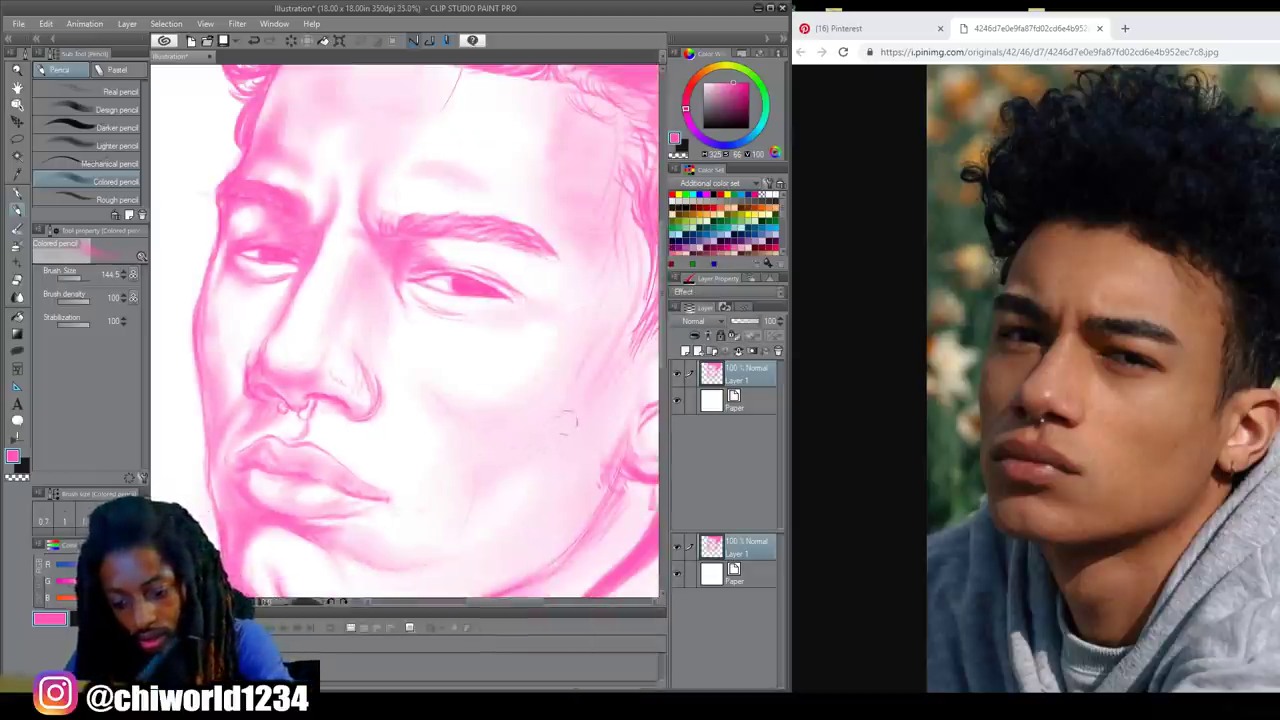
drag(82, 284, 86, 284)
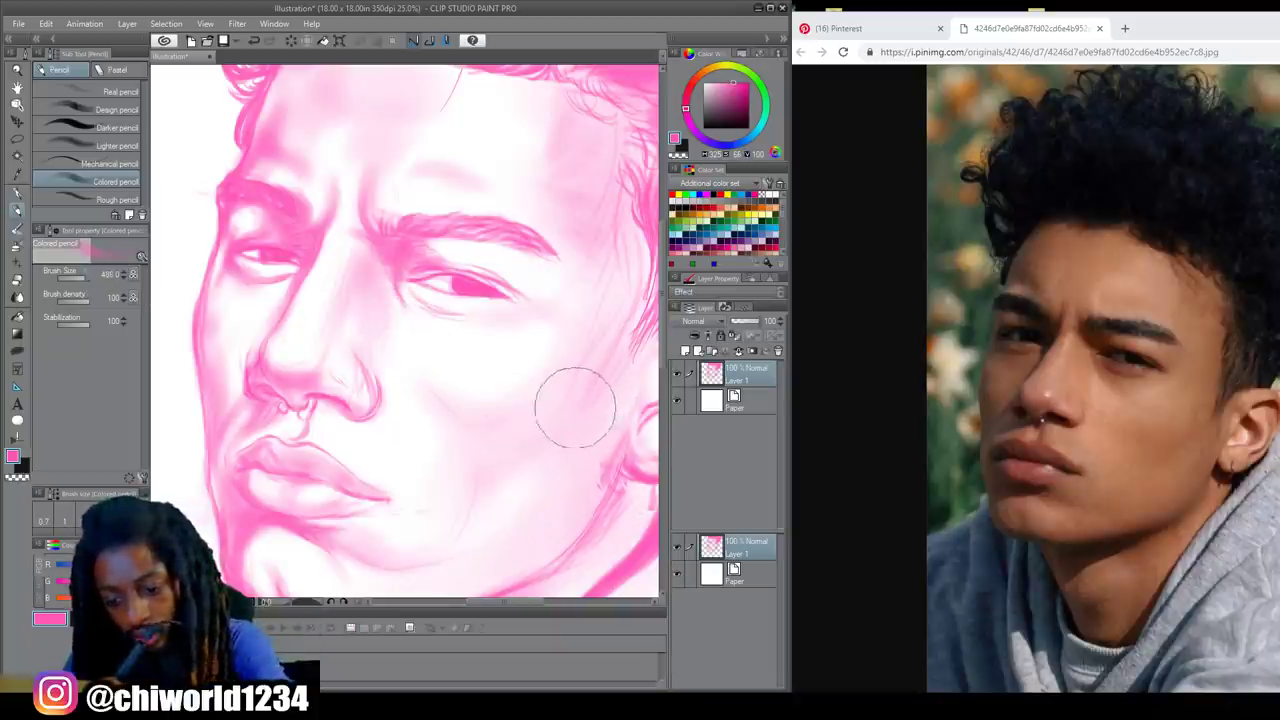
mouse_move(493, 477)
mouse_down()
mouse_move(479, 507)
mouse_move(518, 447)
mouse_move(455, 543)
mouse_move(539, 423)
mouse_move(453, 538)
mouse_up()
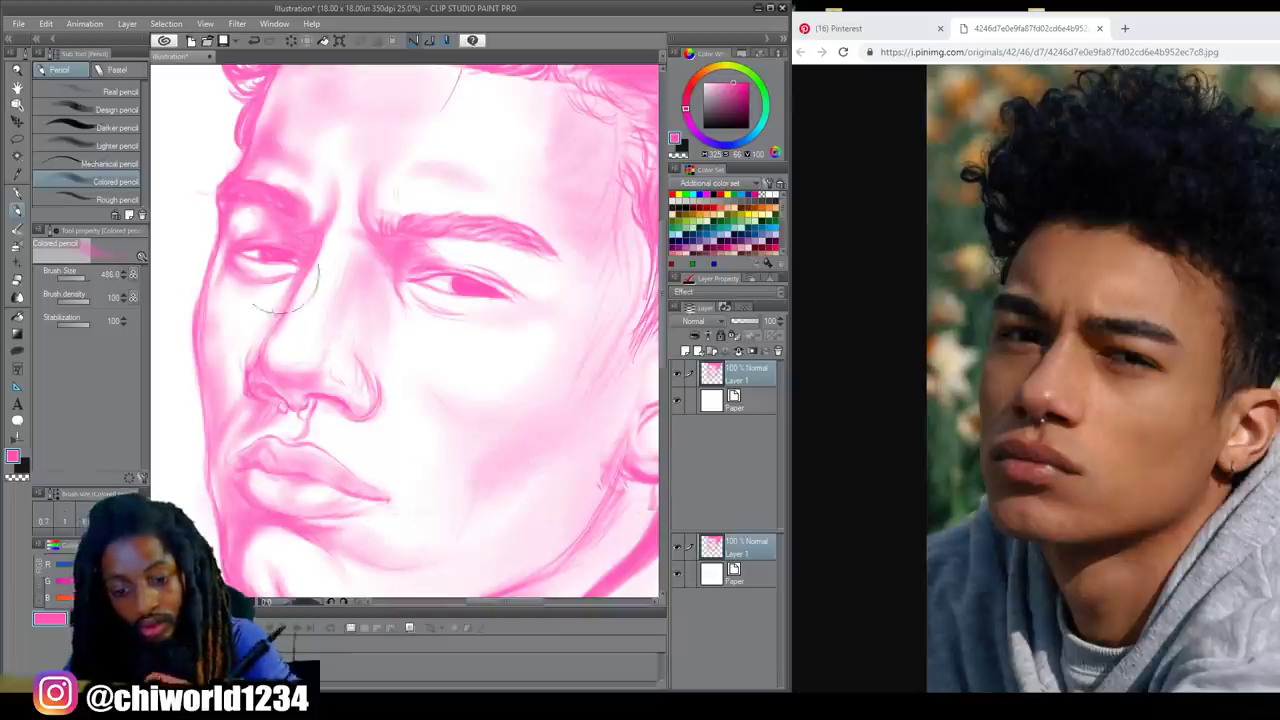
drag(92, 278, 88, 277)
mouse_move(519, 429)
mouse_down()
mouse_move(452, 399)
mouse_move(502, 436)
mouse_move(456, 400)
mouse_up()
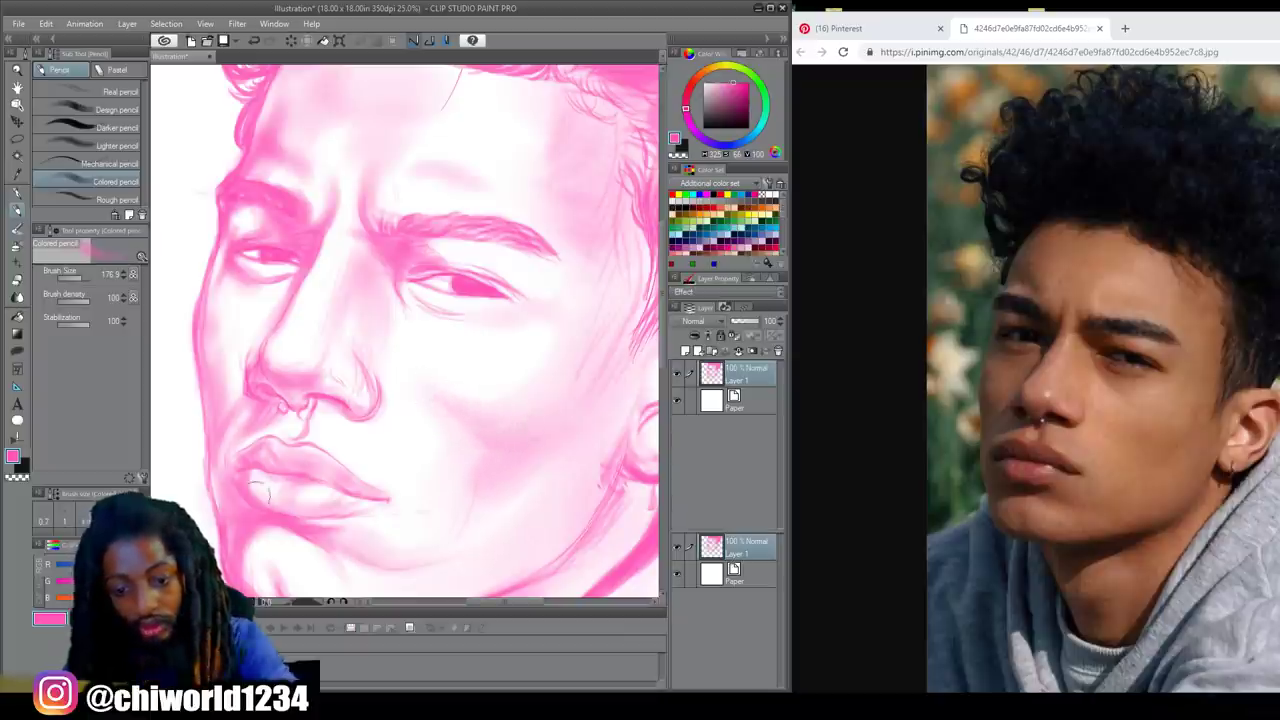
- Deepen the shading below the lower lip and along the near jawline with the Colored pencil
scroll(414, 434, down, 2)
mouse_move(463, 452)
mouse_down()
mouse_move(425, 506)
mouse_move(449, 491)
mouse_move(322, 467)
mouse_up()
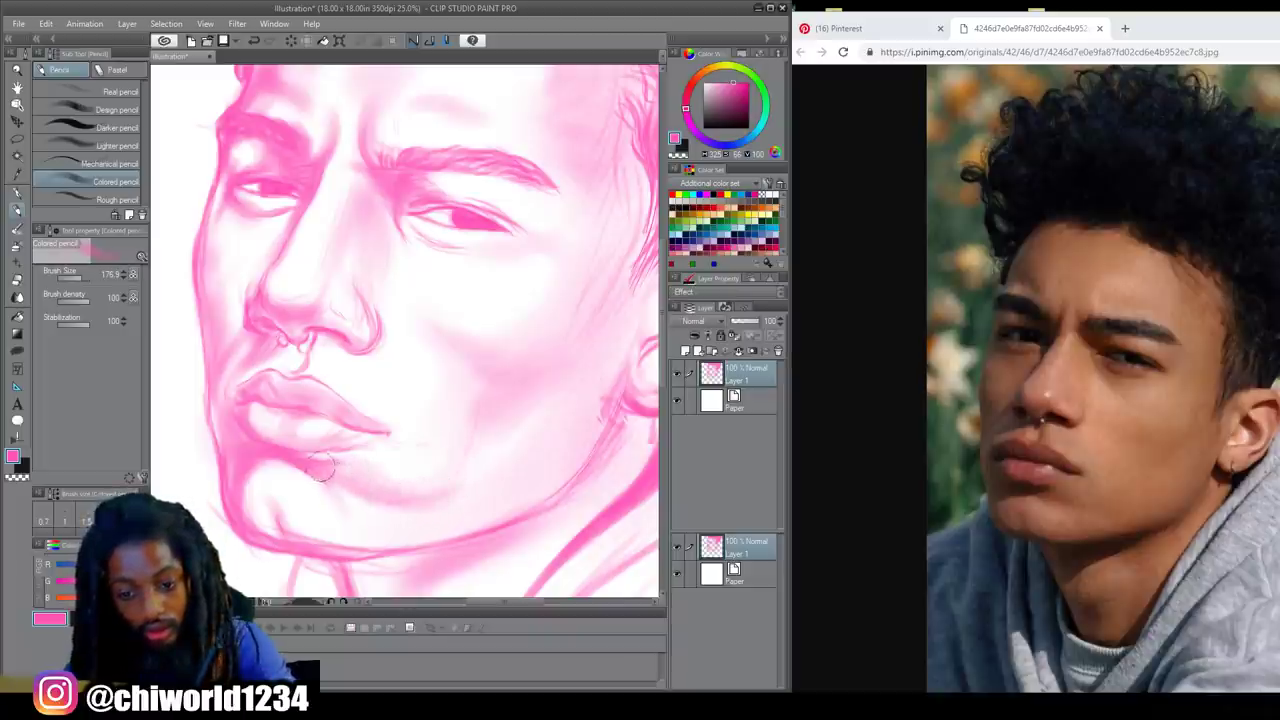
drag(480, 500, 557, 484)
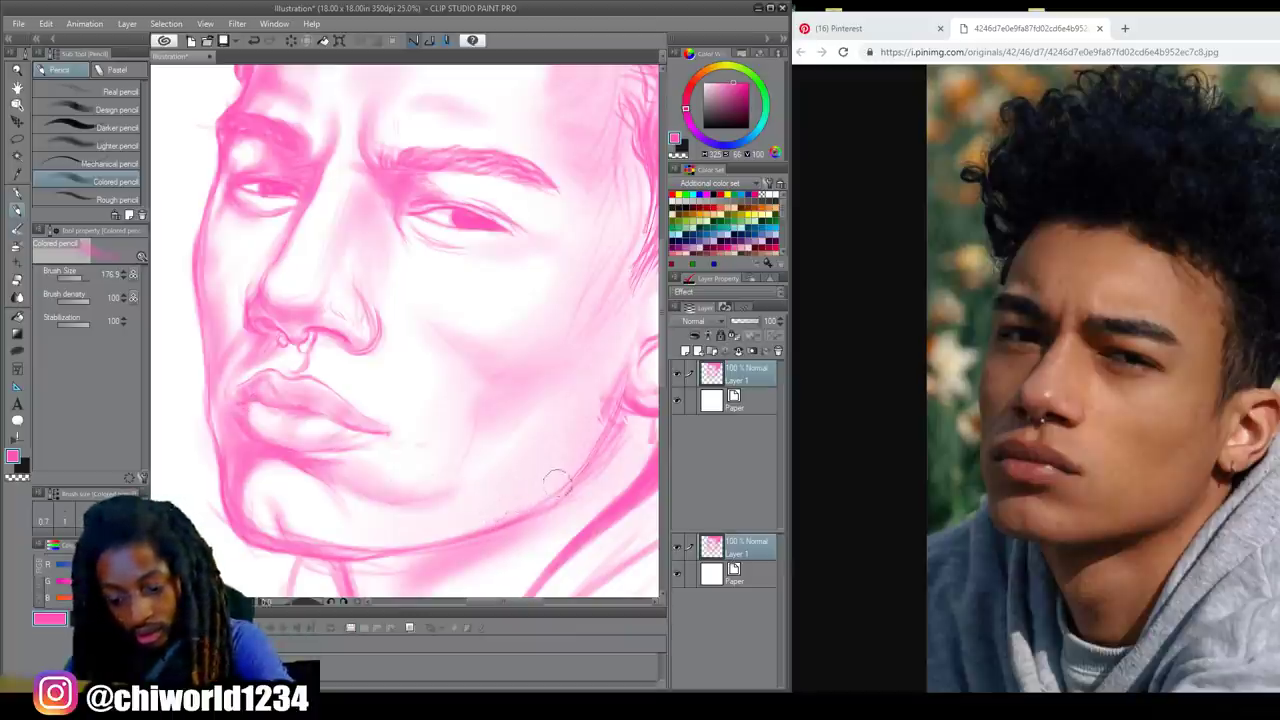
- Refine the near jawline shading with the Colored pencil at size 176.9, softening the lower cheek with the Soft eraser and darkening the edge toward the chin
mouse_move(610, 412)
mouse_down()
mouse_move(567, 476)
mouse_move(580, 462)
mouse_up()
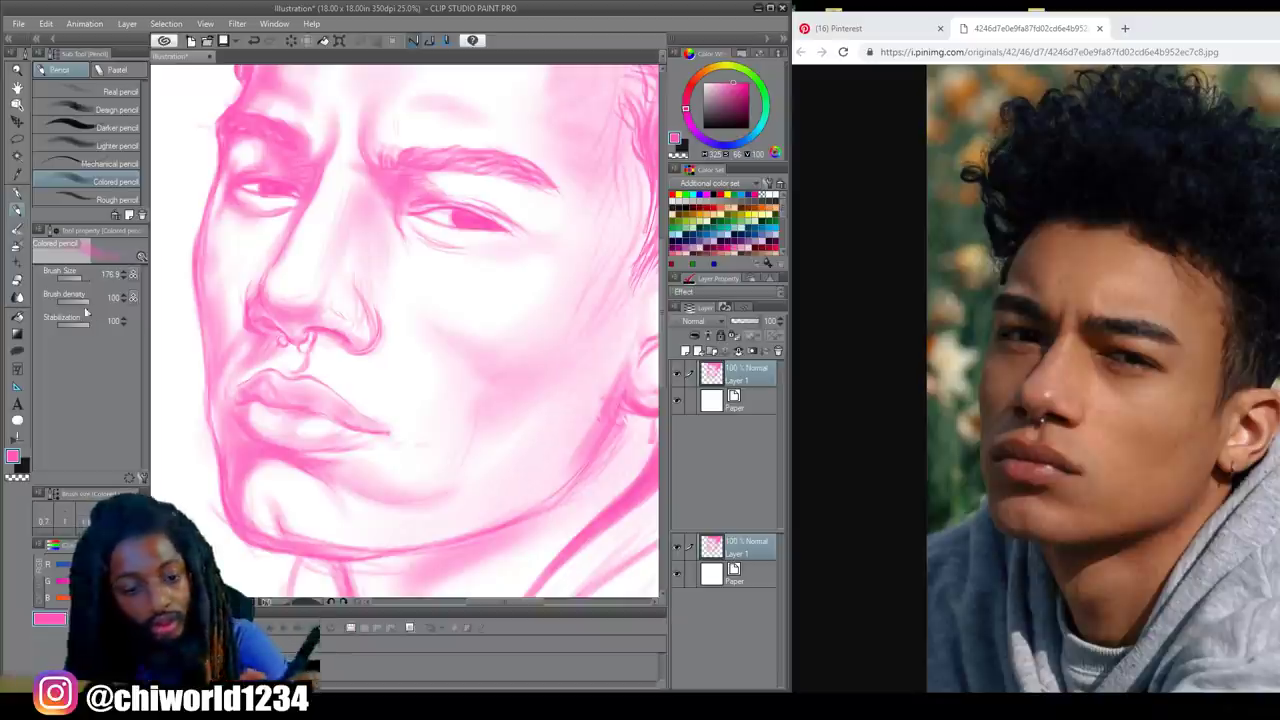
click(20, 280)
mouse_move(597, 406)
mouse_down()
mouse_move(614, 373)
mouse_move(590, 432)
mouse_move(611, 444)
mouse_move(546, 455)
mouse_up()
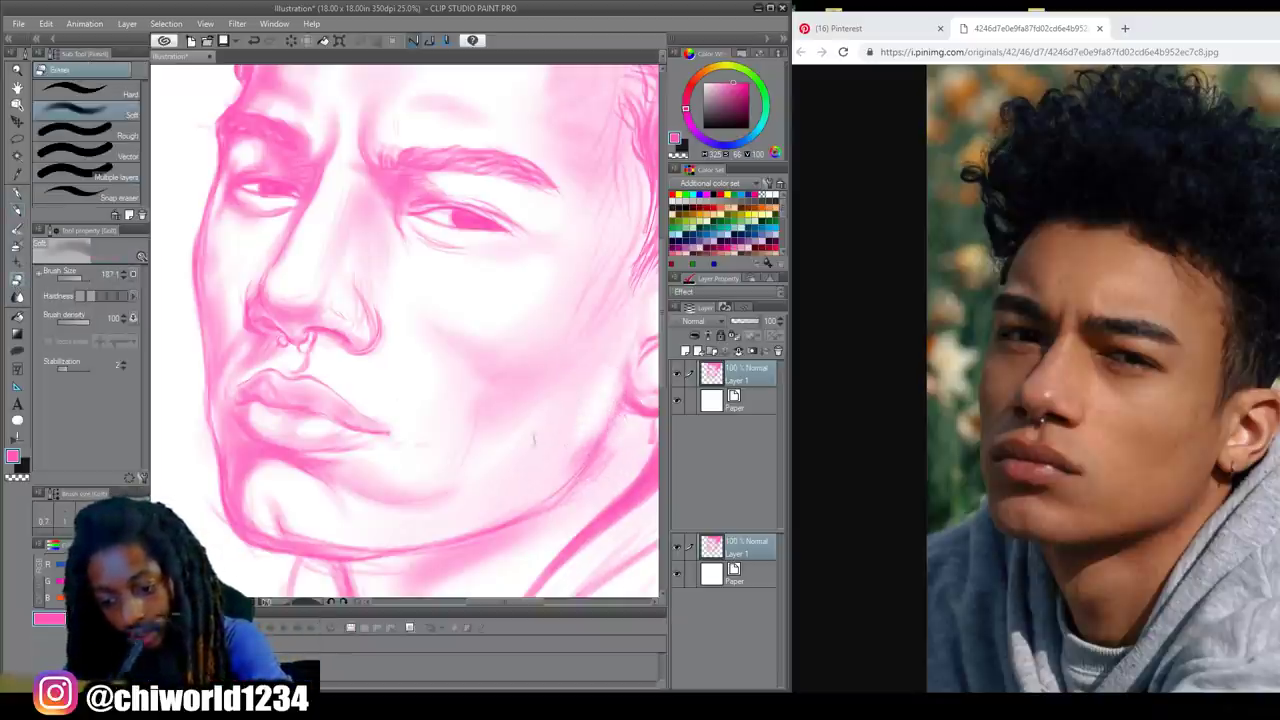
click(16, 211)
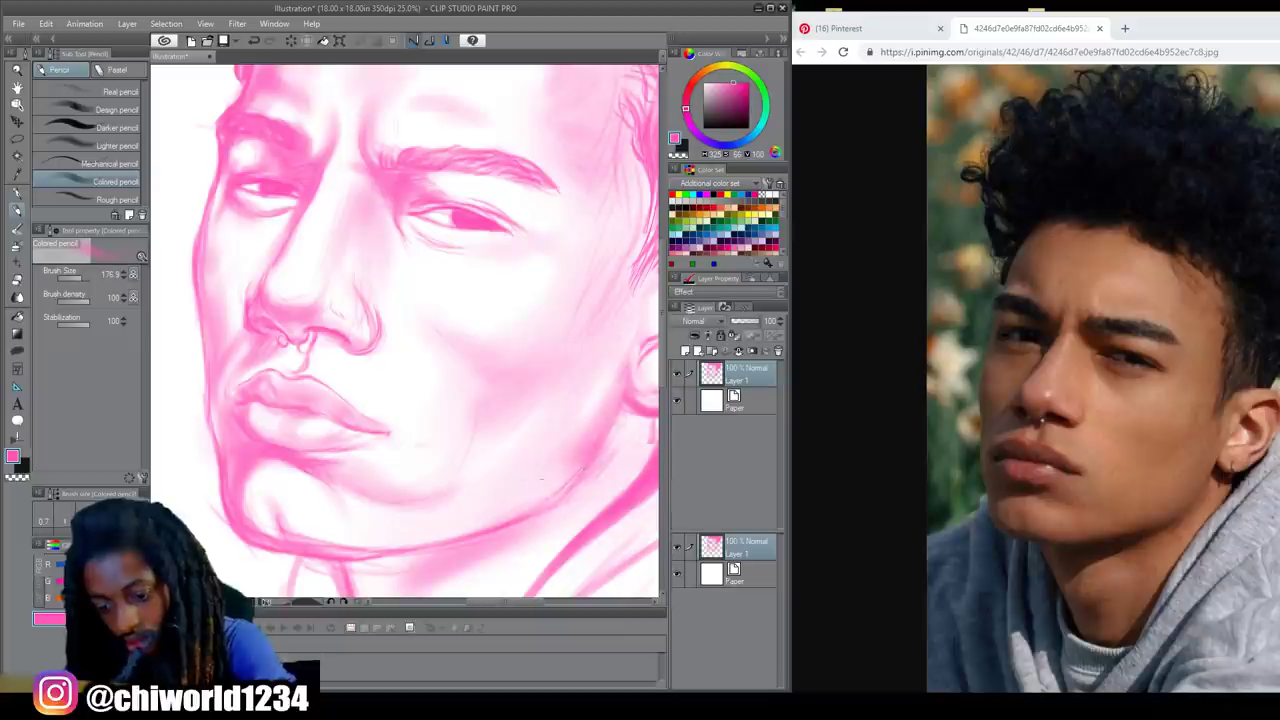
mouse_move(578, 473)
mouse_down()
mouse_move(528, 492)
mouse_move(544, 510)
mouse_move(572, 477)
mouse_move(466, 532)
mouse_move(520, 502)
mouse_up()
mouse_move(427, 552)
mouse_down()
mouse_move(366, 562)
mouse_move(498, 537)
mouse_move(374, 555)
mouse_move(439, 542)
mouse_move(385, 542)
mouse_move(318, 556)
mouse_up()
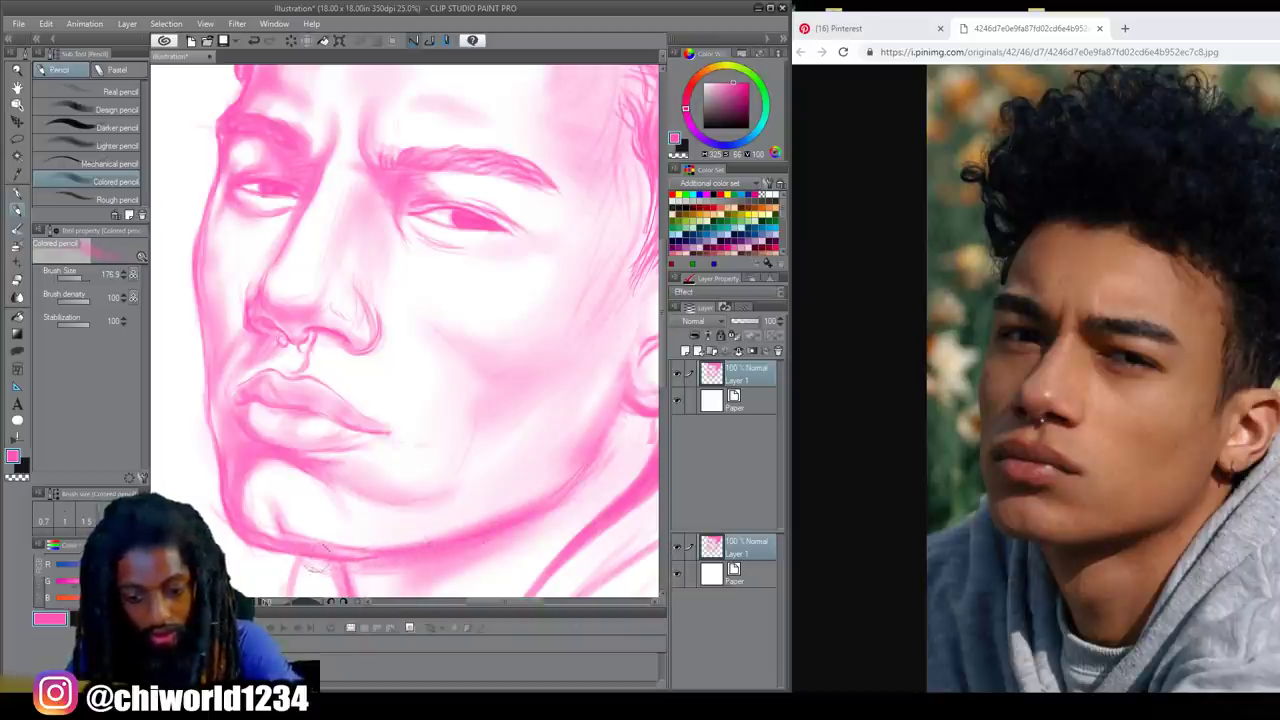
- Shade the neck just below the near jawline with broad Colored pencil strokes
scroll(575, 400, down, 3)
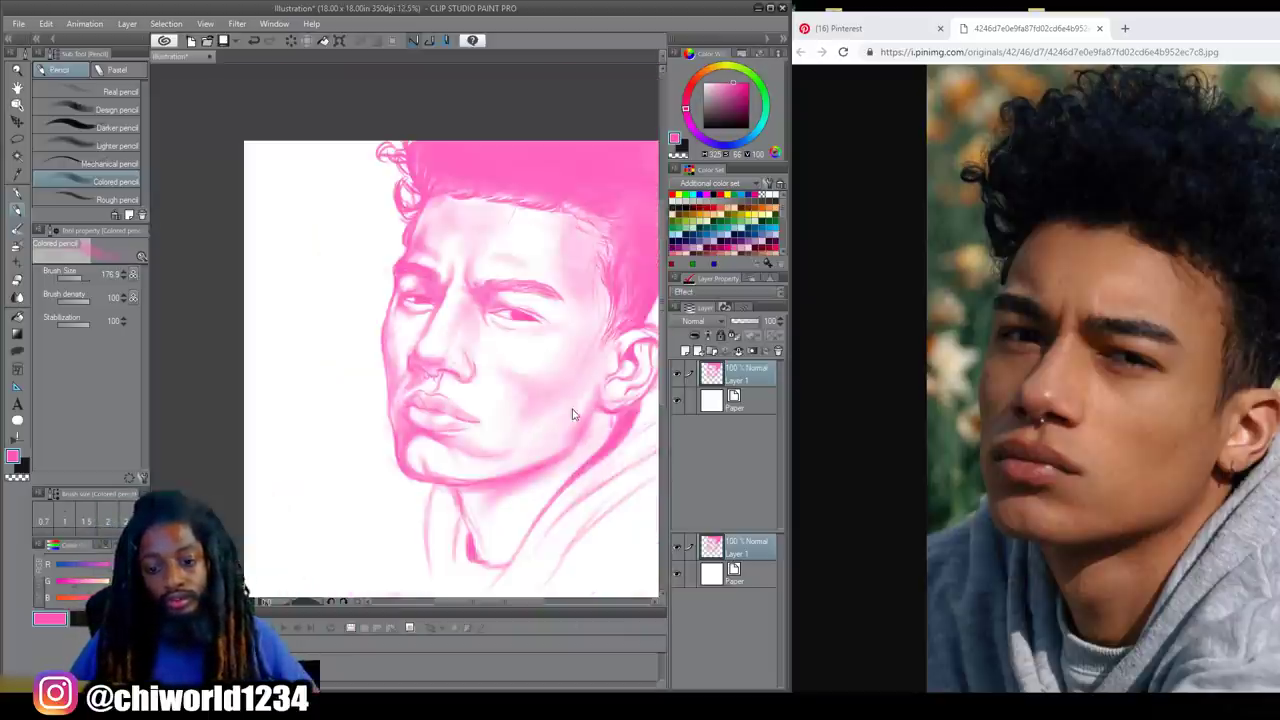
scroll(575, 393, up, 4)
scroll(574, 389, left, 3)
scroll(573, 388, down, 2)
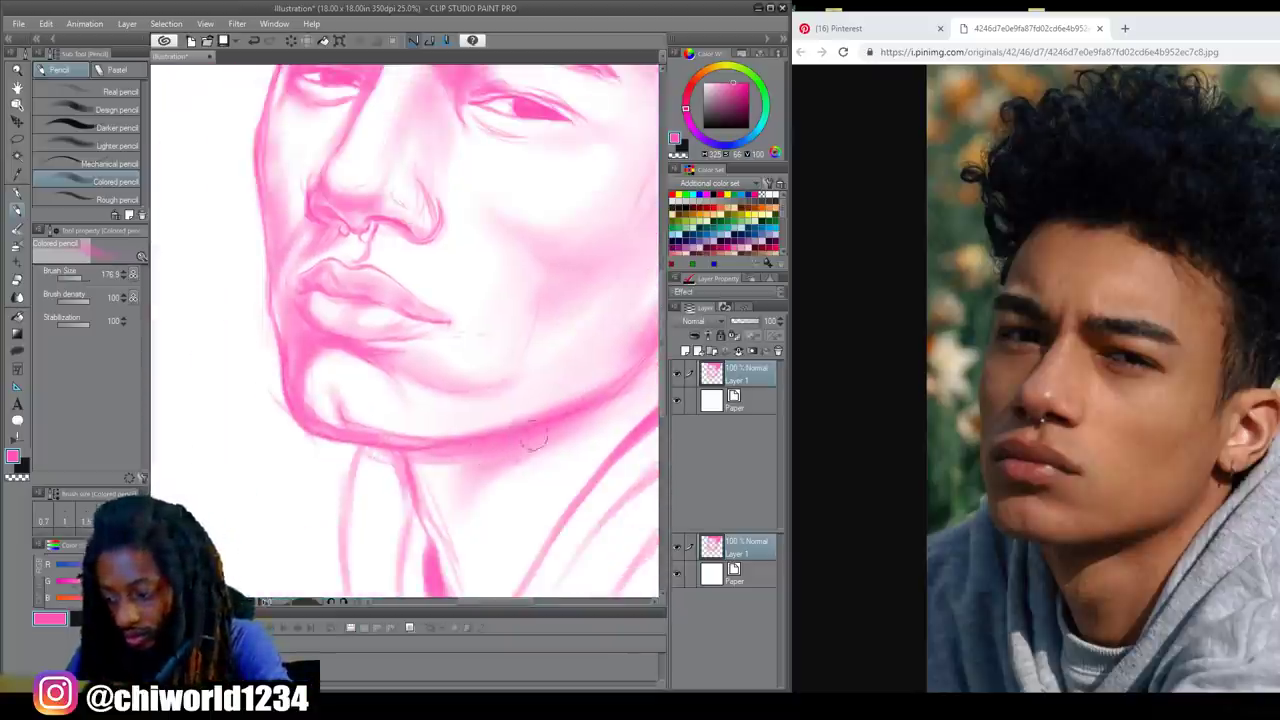
mouse_move(577, 427)
mouse_down()
mouse_move(447, 509)
mouse_move(465, 500)
mouse_up()
drag(532, 456, 454, 496)
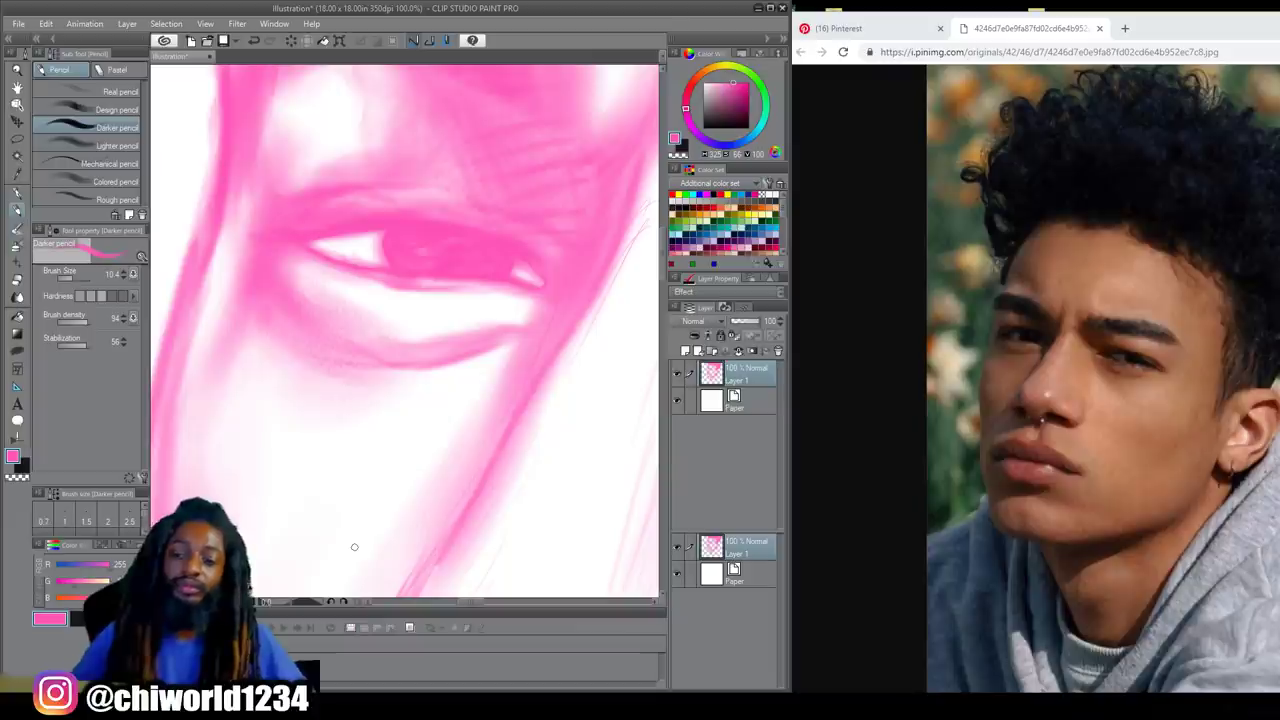
- Draw fine hair strokes through the near eyebrow and its inner end with the Darker pencil at size 10.4
scroll(354, 547, down, 5)
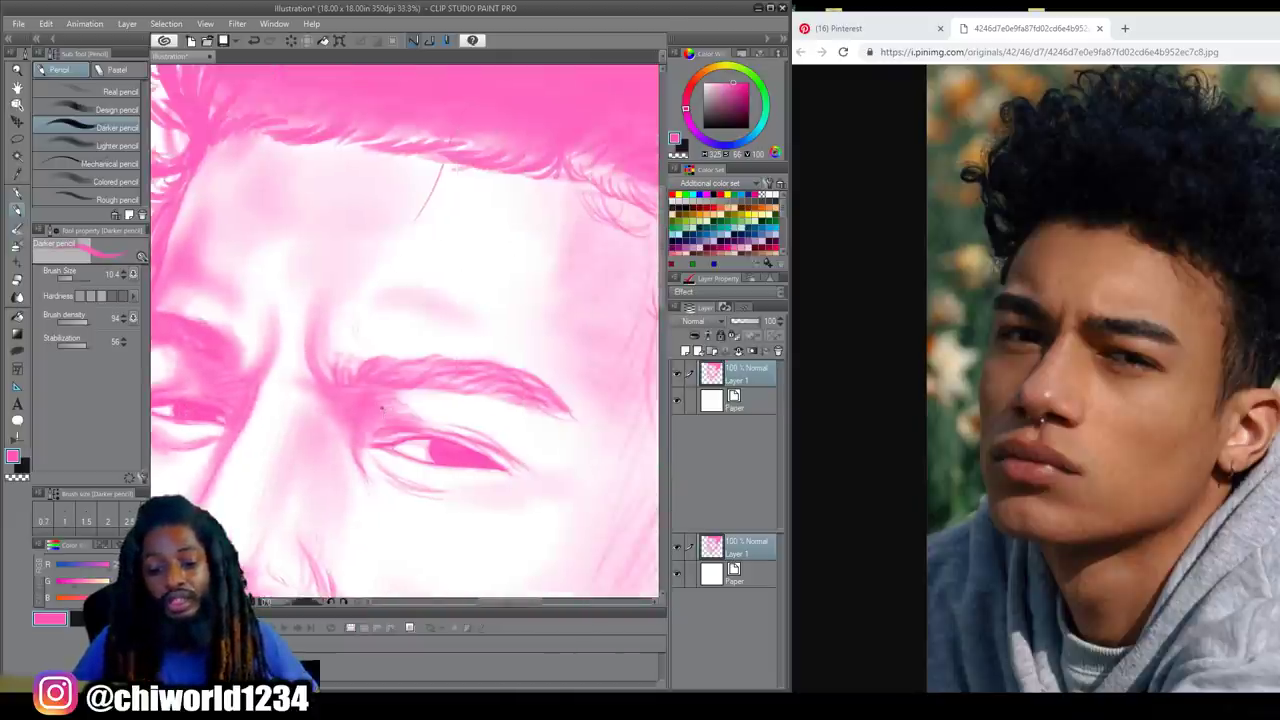
scroll(382, 413, down, 3)
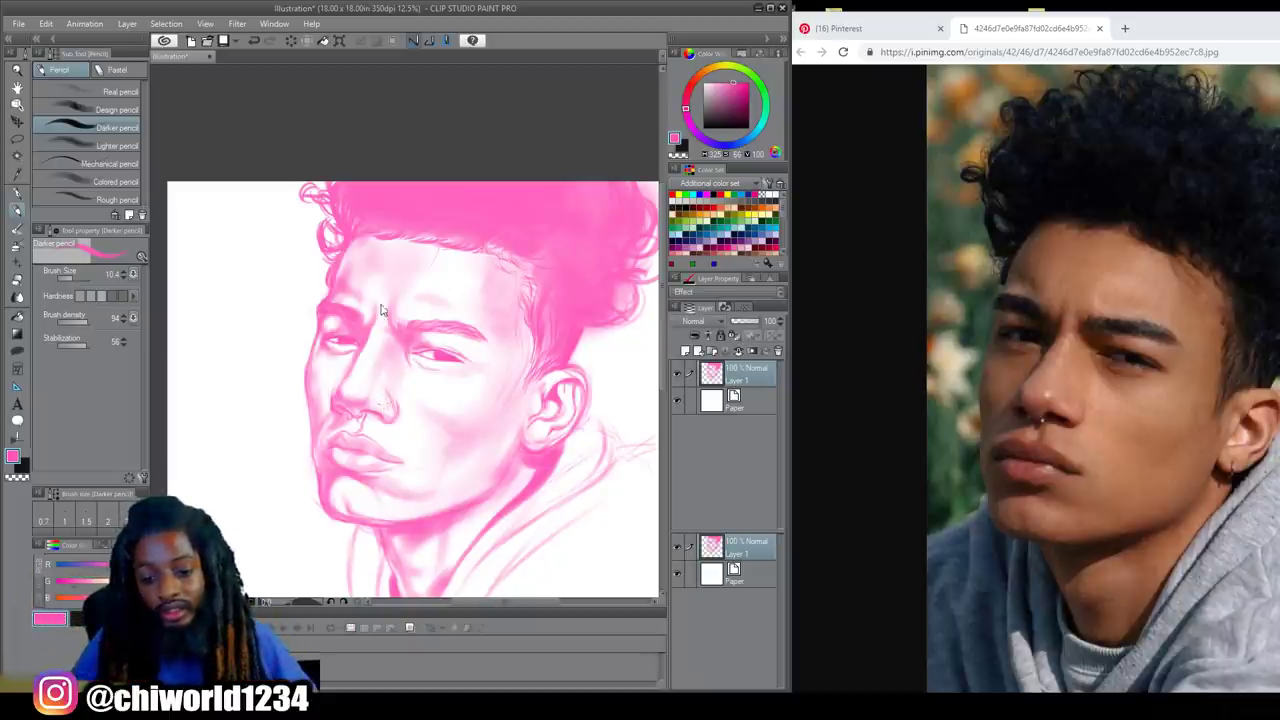
scroll(380, 310, up, 4)
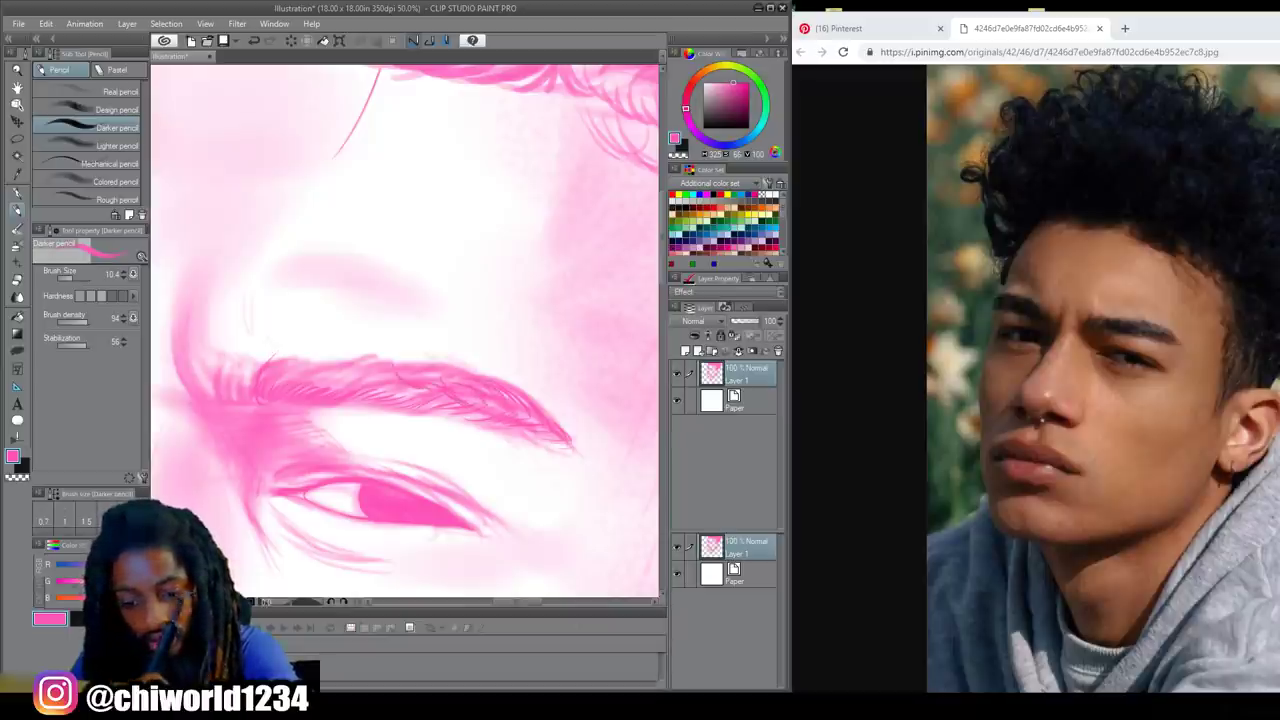
drag(413, 383, 443, 371)
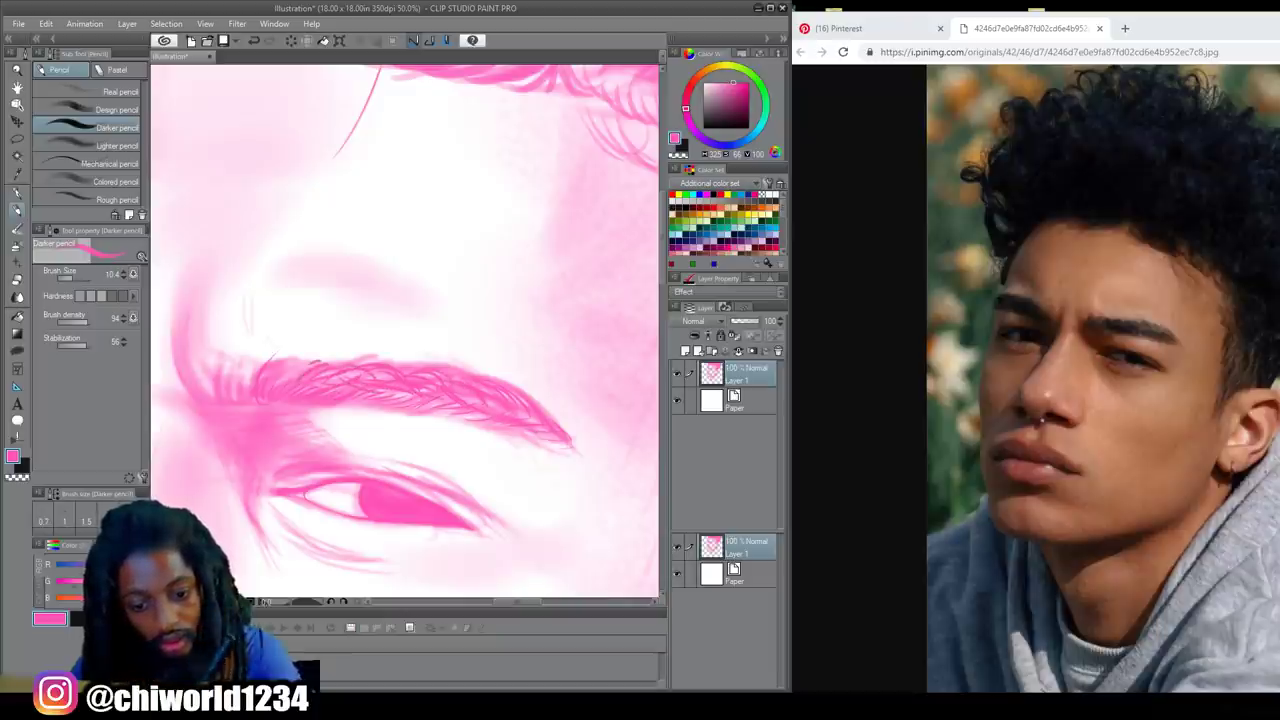
drag(274, 385, 298, 362)
mouse_move(266, 387)
mouse_down()
mouse_move(284, 358)
mouse_move(249, 355)
mouse_up()
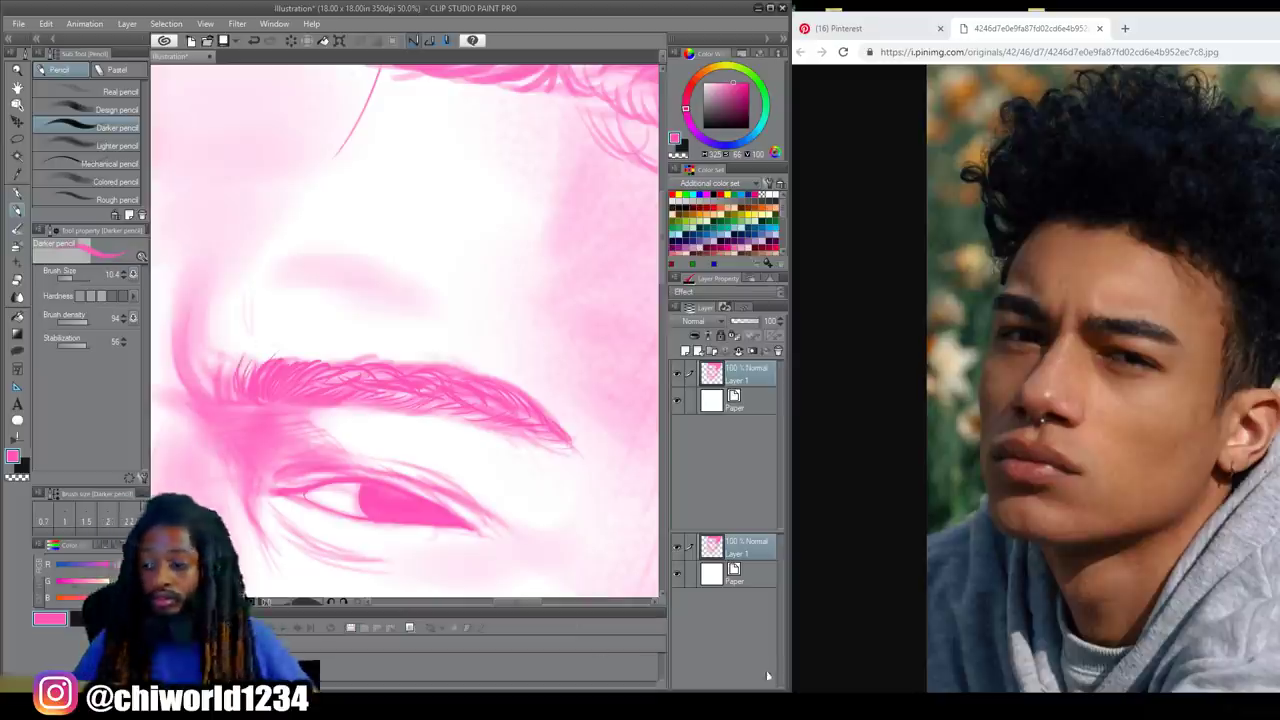
- Darken the openings of both nostrils with the Darker pencil at size 10.4
scroll(535, 526, down, 2)
drag(406, 456, 534, 587)
scroll(518, 402, up, 2)
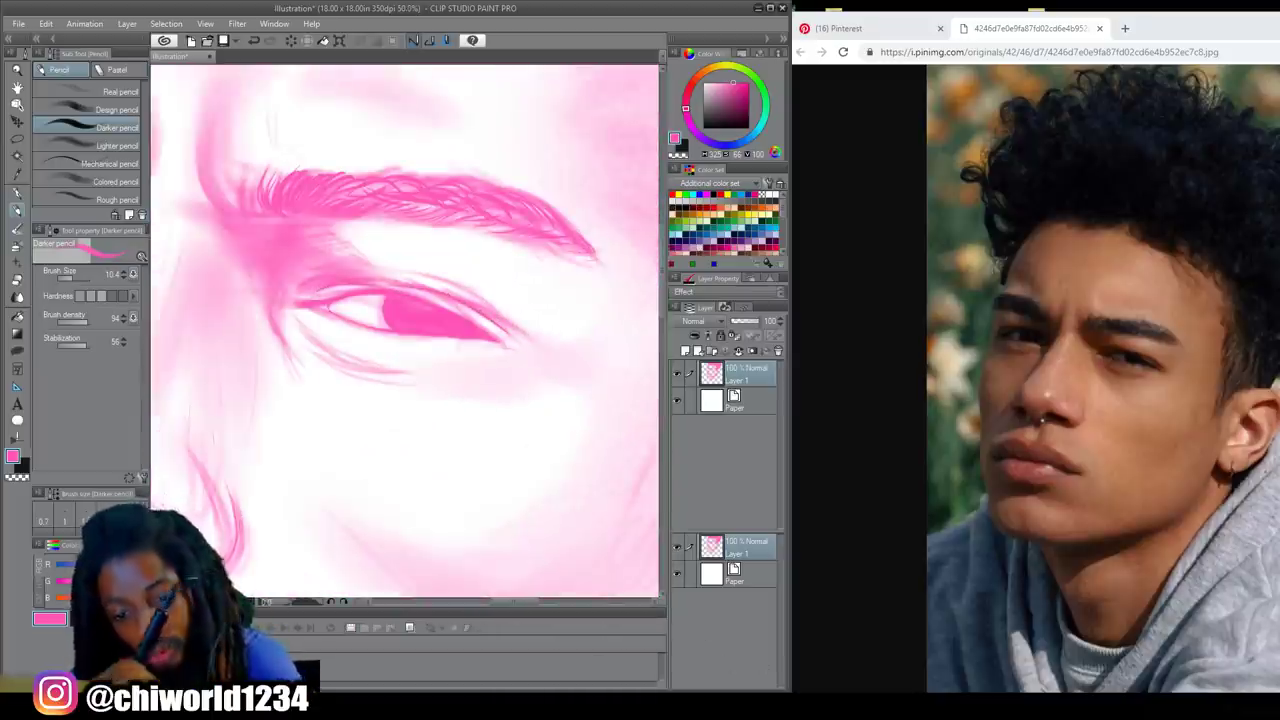
scroll(476, 467, down, 4)
scroll(357, 526, up, 6)
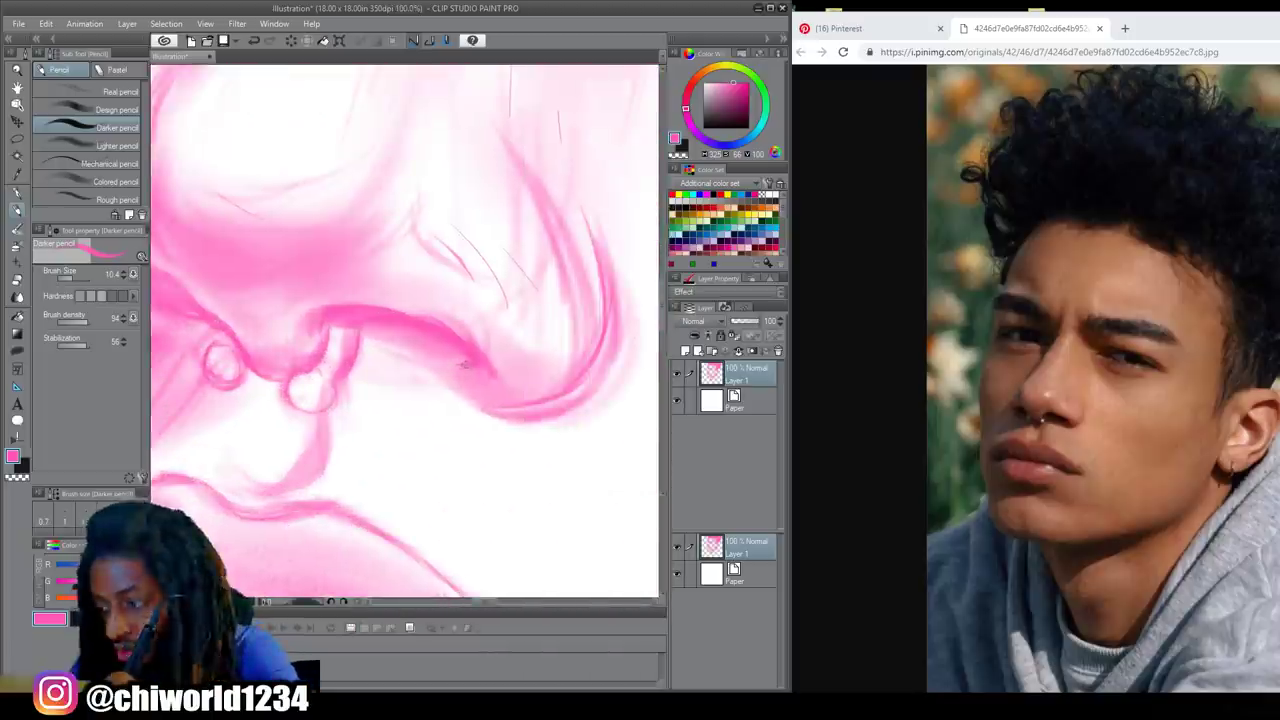
drag(390, 329, 468, 360)
scroll(365, 410, left, 3)
scroll(365, 403, right, 1)
mouse_move(357, 301)
mouse_down()
mouse_move(298, 275)
mouse_move(360, 310)
mouse_move(348, 298)
mouse_up()
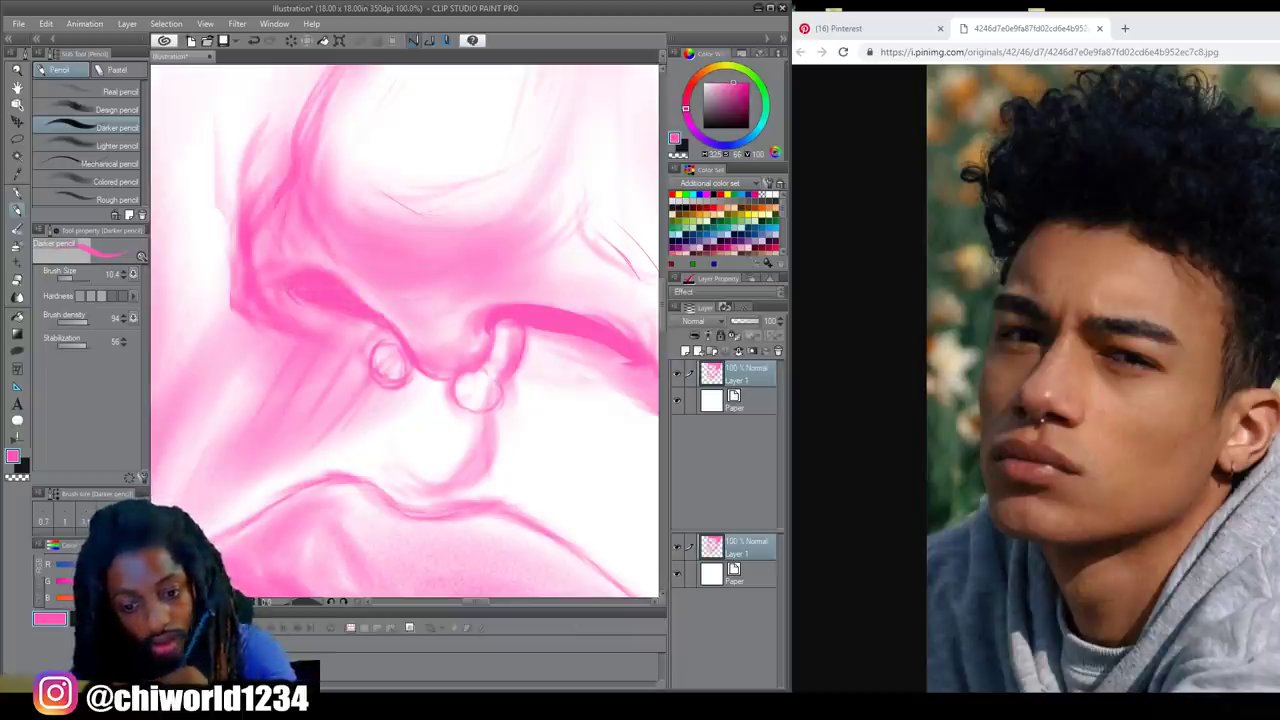
- Refine the mouth corners and the shadow under the lower lip with the Lighter pencil at size 35.1
key(ctrl+minus)
key(ctrl+minus)
key(ctrl+minus)
key(ctrl+minus)
drag(583, 368, 603, 471)
drag(652, 548, 603, 450)
key(ctrl+plus)
key(ctrl+plus)
drag(500, 570, 601, 445)
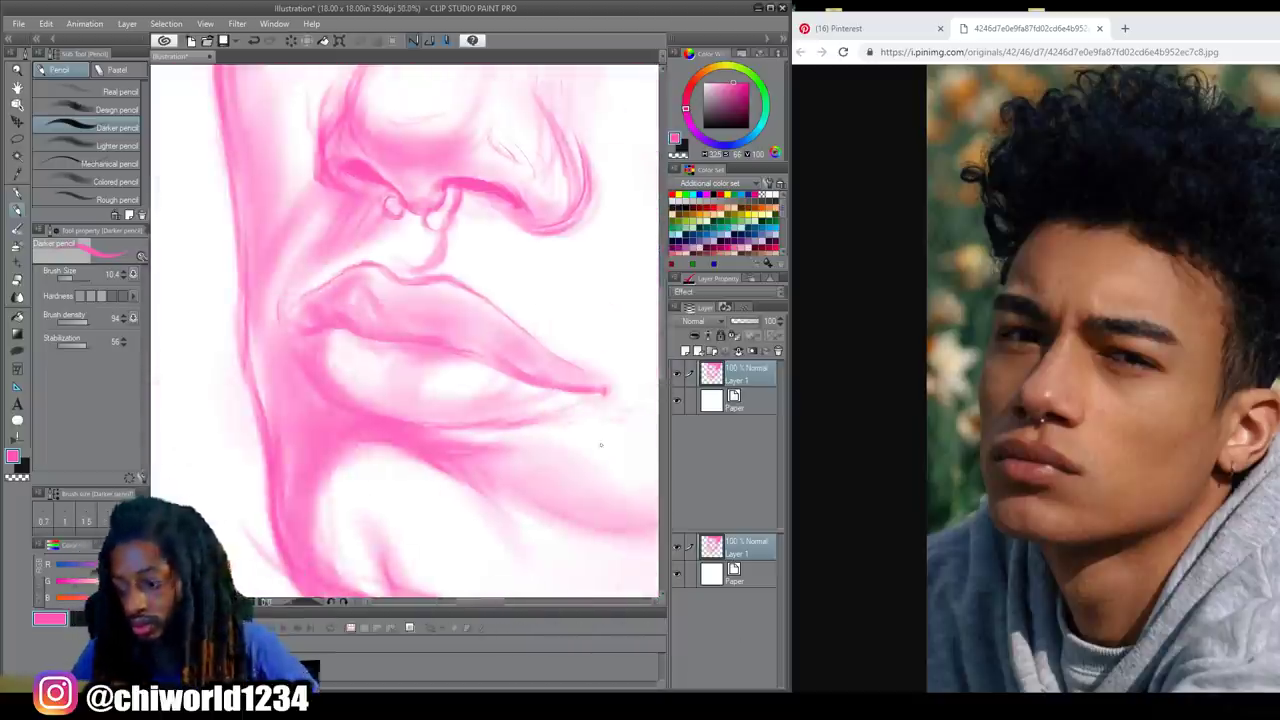
click(110, 146)
drag(589, 387, 541, 380)
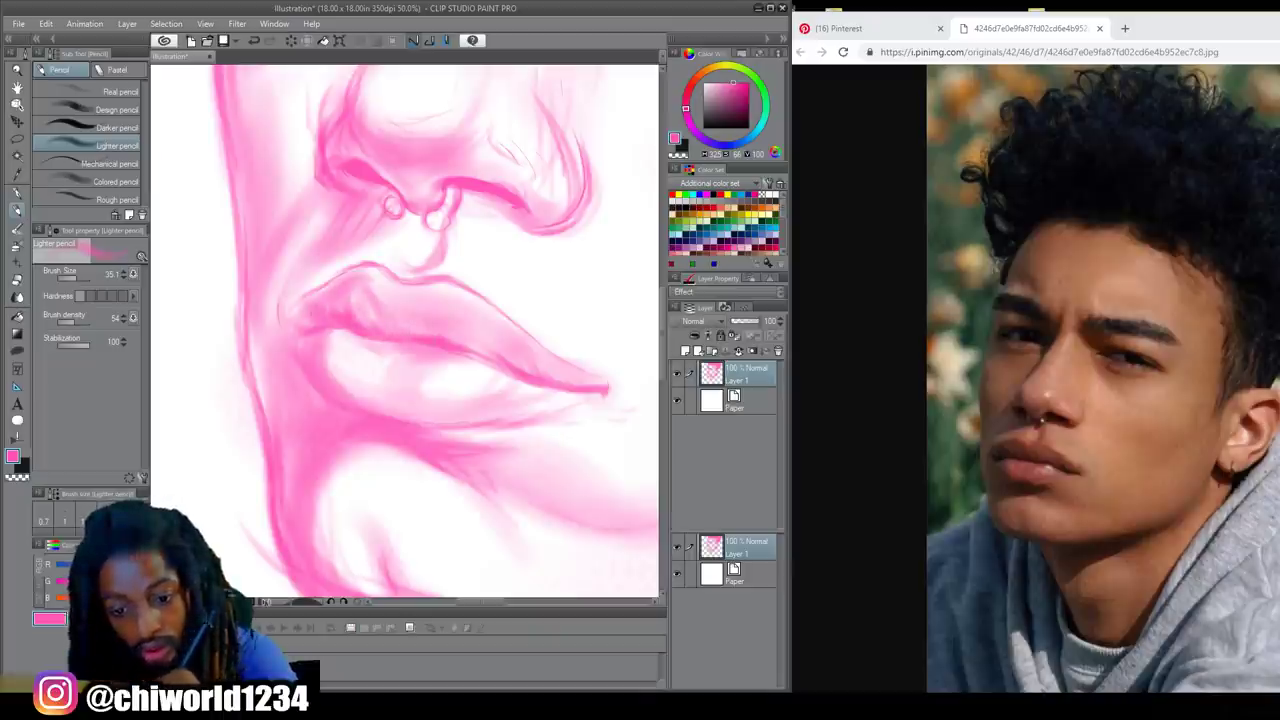
drag(326, 336, 295, 333)
drag(472, 426, 374, 431)
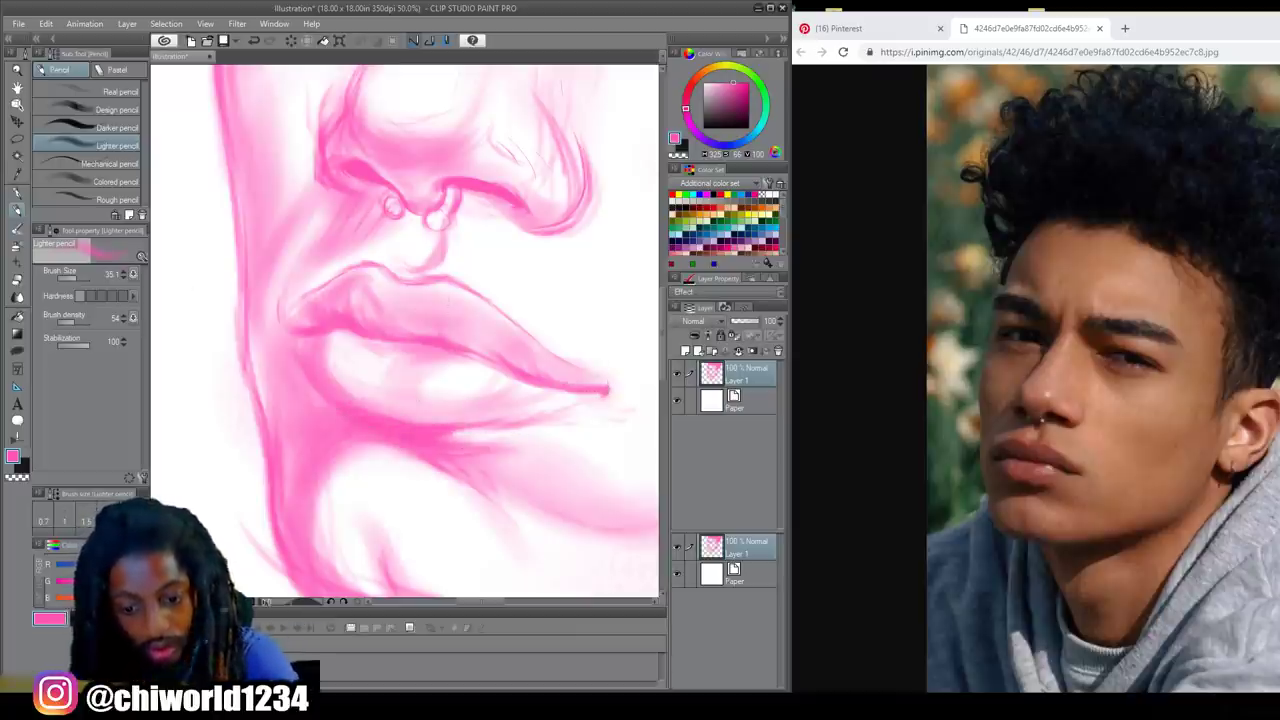
- Shade the area between the far nostril and upper lip with an enlarged Lighter pencil, lightening part of it with the eraser
drag(320, 156, 293, 208)
click(80, 278)
scroll(377, 457, down, 2)
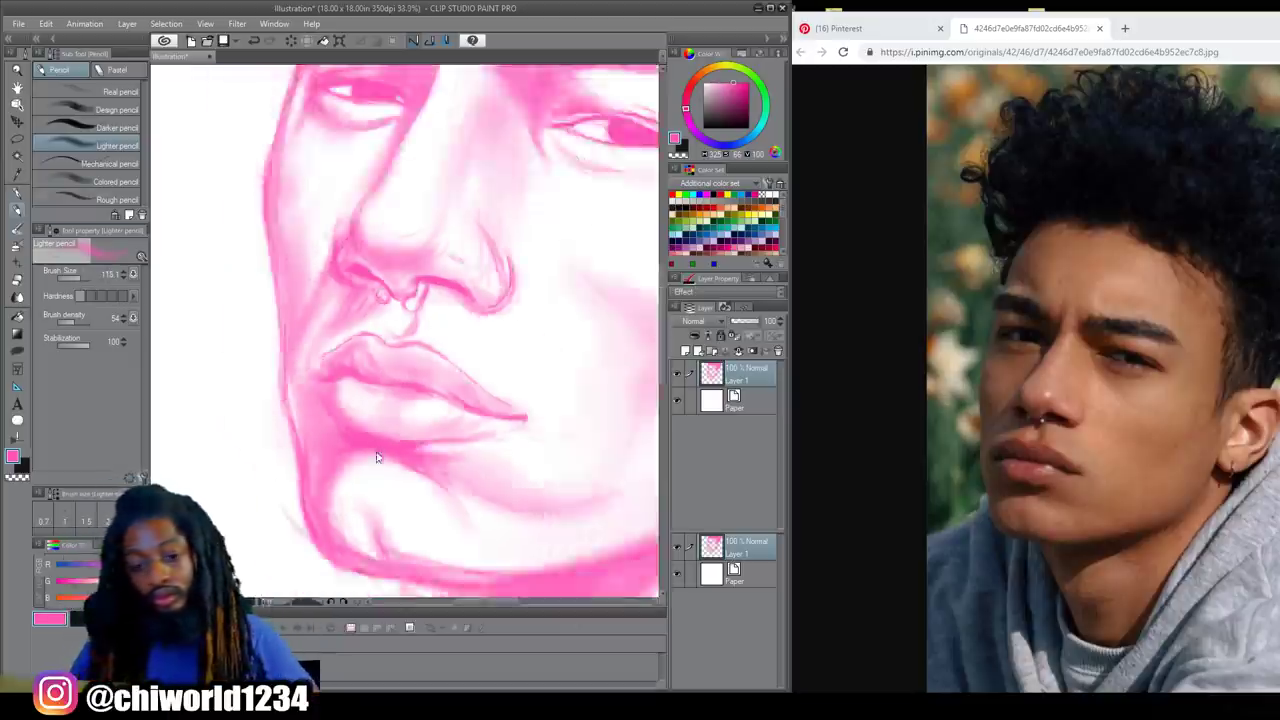
scroll(383, 440, up, 2)
drag(372, 298, 324, 344)
click(17, 281)
drag(370, 286, 308, 332)
click(17, 229)
mouse_move(340, 323)
mouse_down()
mouse_move(295, 342)
mouse_move(364, 295)
mouse_move(307, 325)
mouse_move(328, 302)
mouse_up()
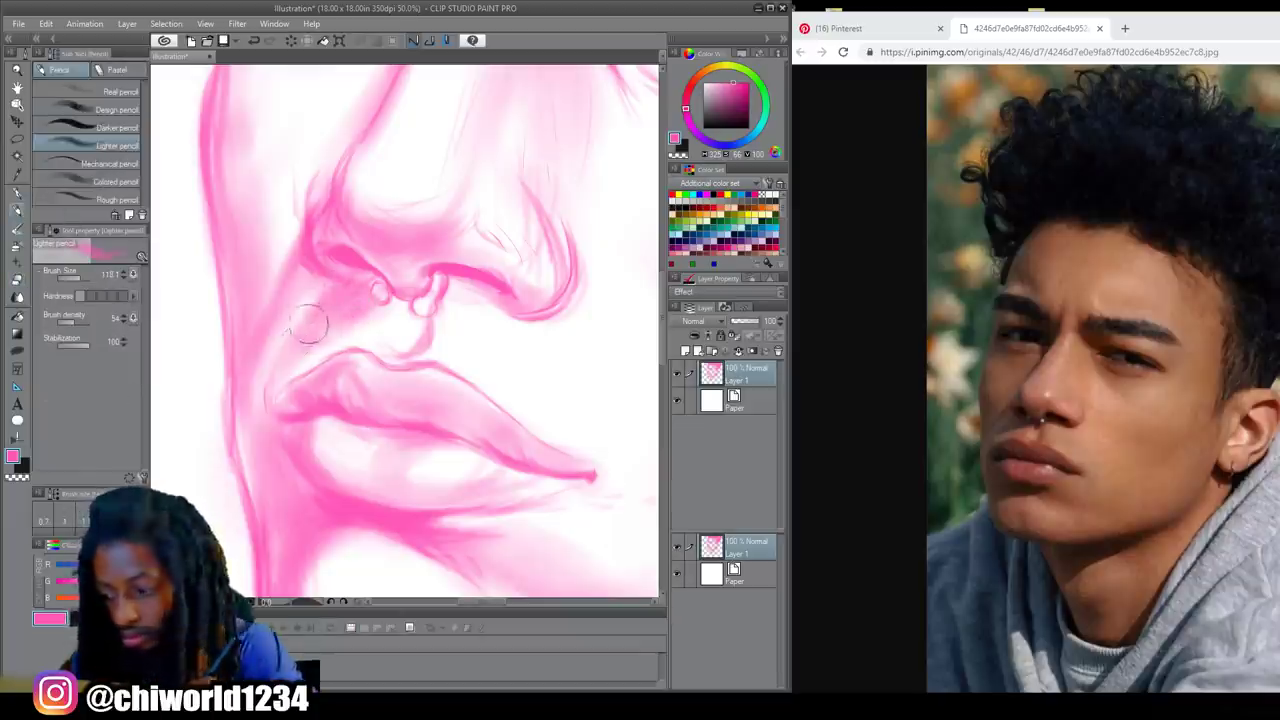
- Soften the shading around the eyes and the sides of the nose bridge with the Lighter pencil at size 118.1
scroll(232, 541, down, 2)
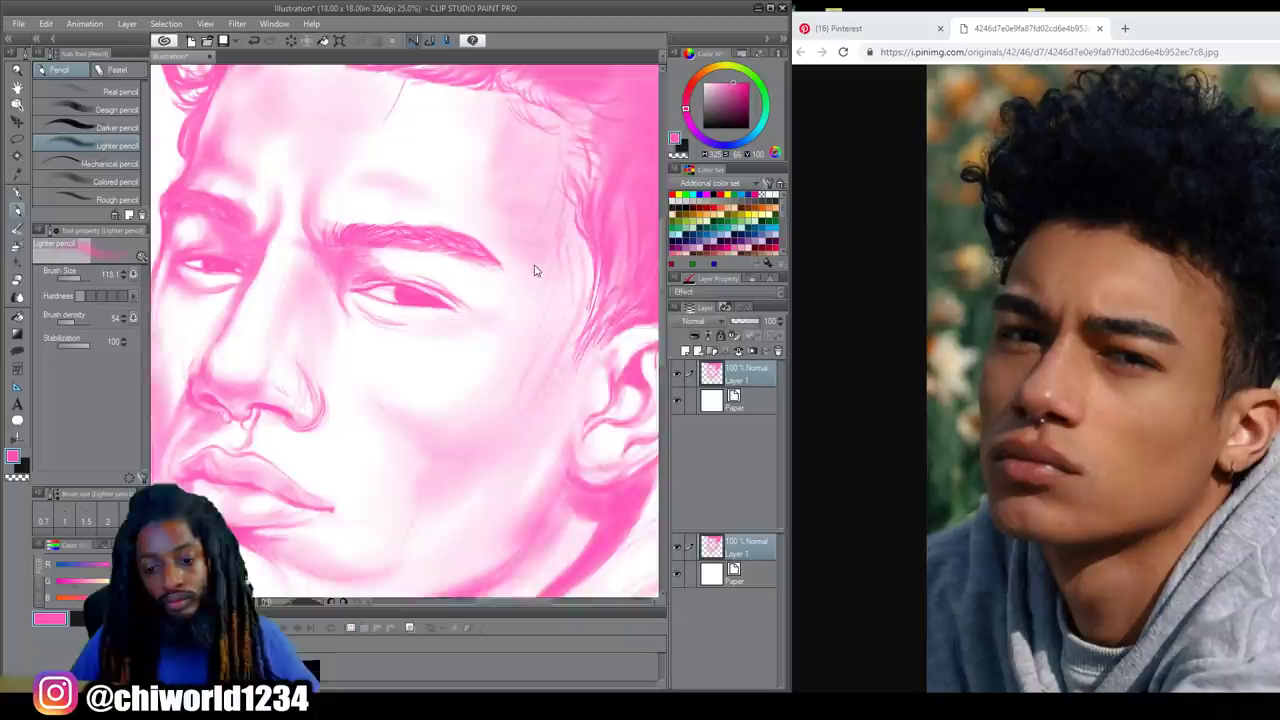
scroll(537, 271, up, 1)
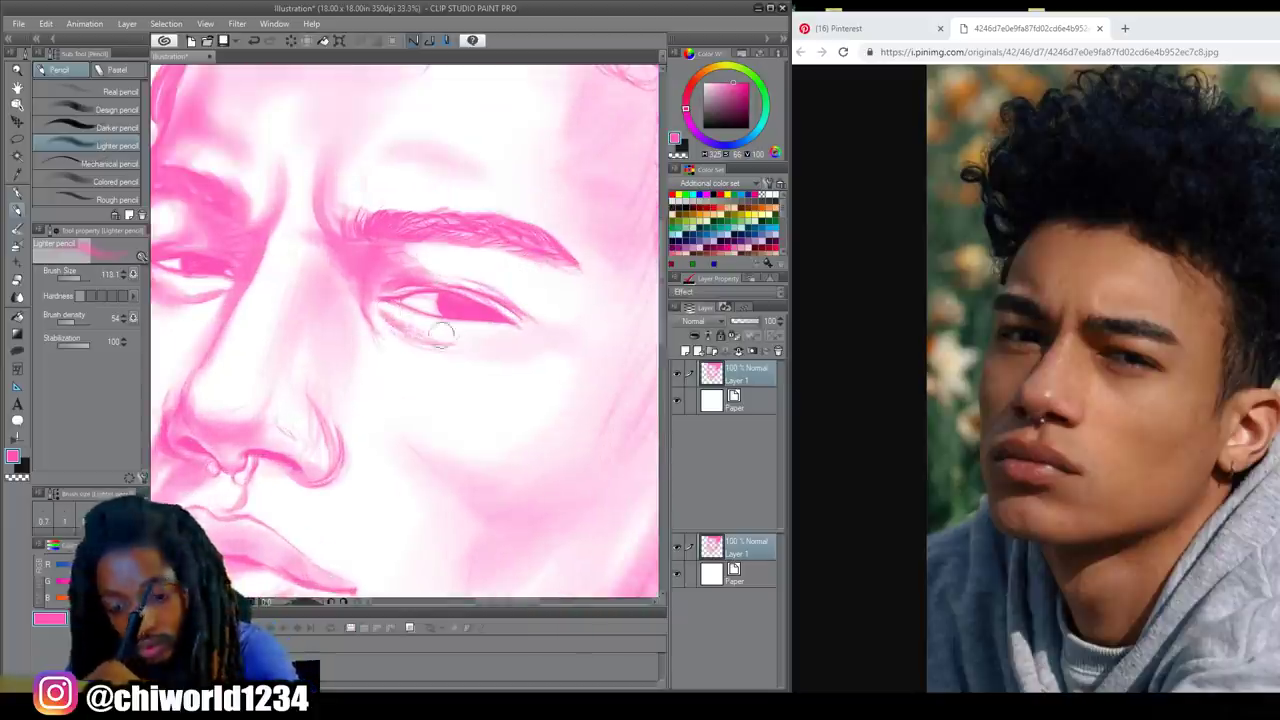
scroll(493, 438, down, 1)
mouse_move(316, 291)
mouse_down()
mouse_move(258, 292)
mouse_move(333, 305)
mouse_move(306, 328)
mouse_up()
drag(494, 282, 464, 298)
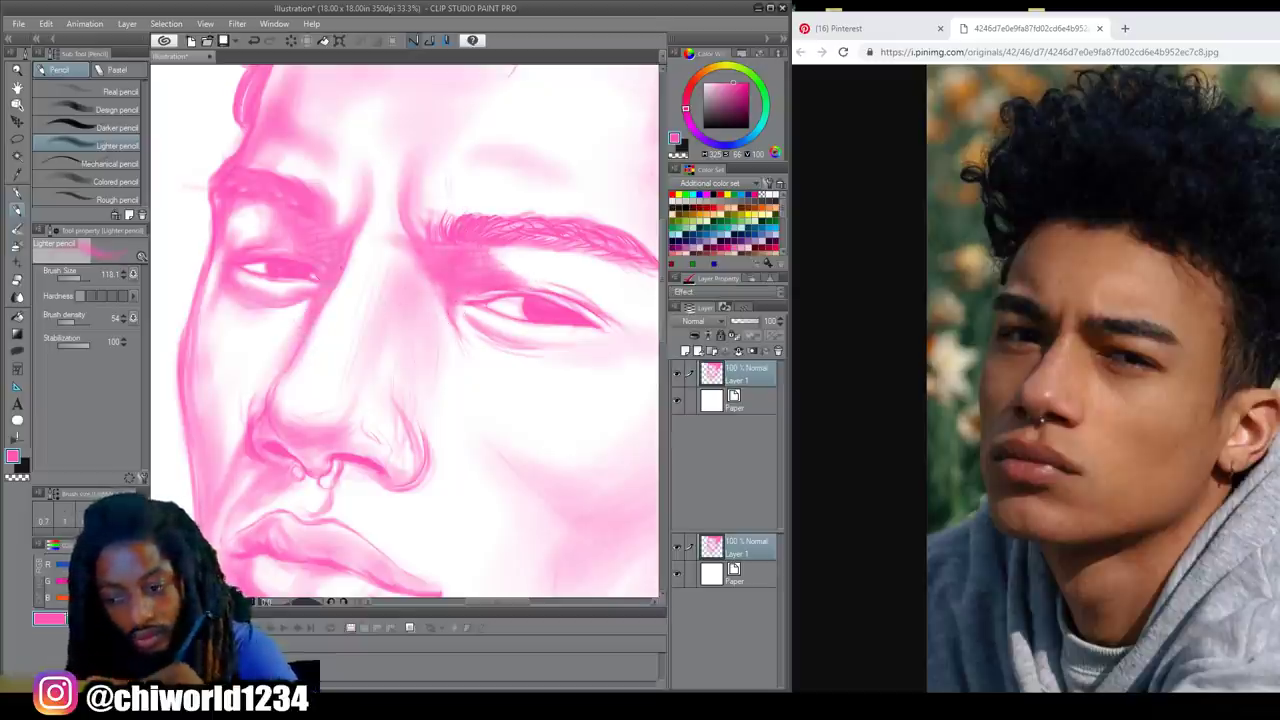
scroll(260, 468, down, 1)
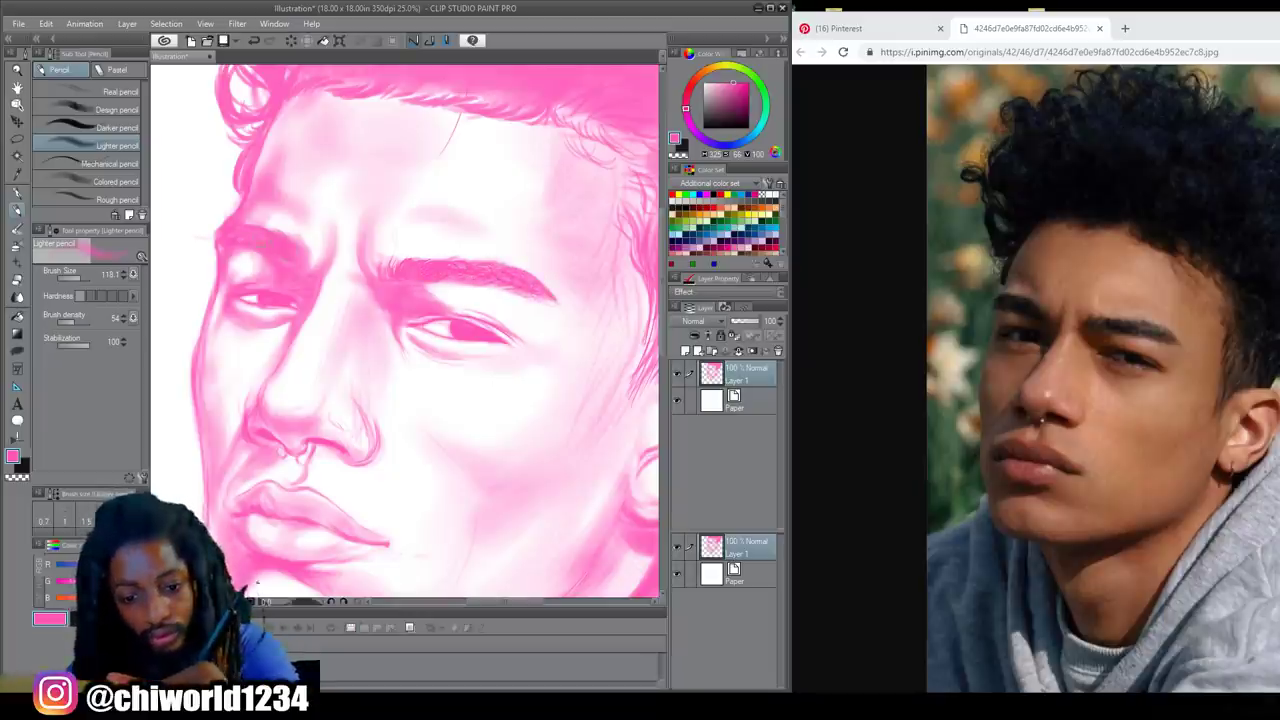
scroll(549, 321, down, 2)
scroll(543, 349, up, 5)
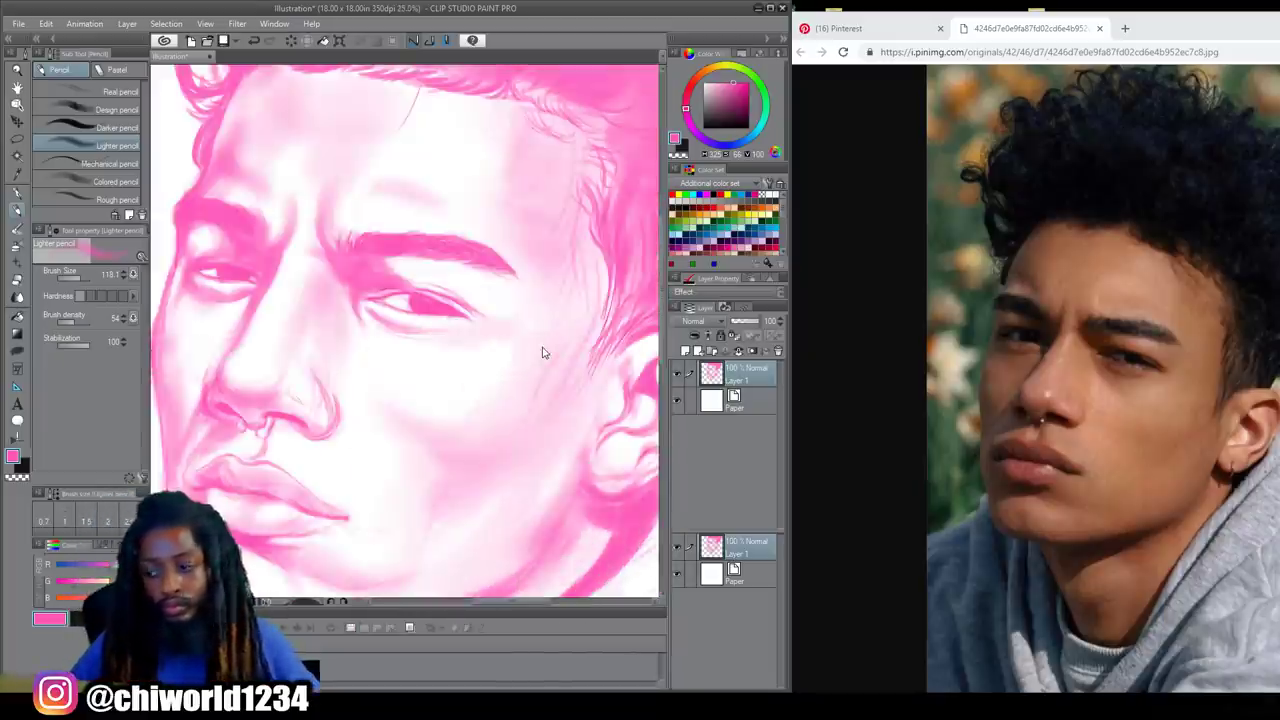
- Reduce the Lighter pencil size and deepen the shading along the nostrils and underside of the nose
scroll(543, 350, up, 1)
key(bracketleft)
key(bracketleft)
mouse_move(514, 320)
mouse_down()
mouse_move(478, 440)
mouse_move(425, 432)
mouse_up()
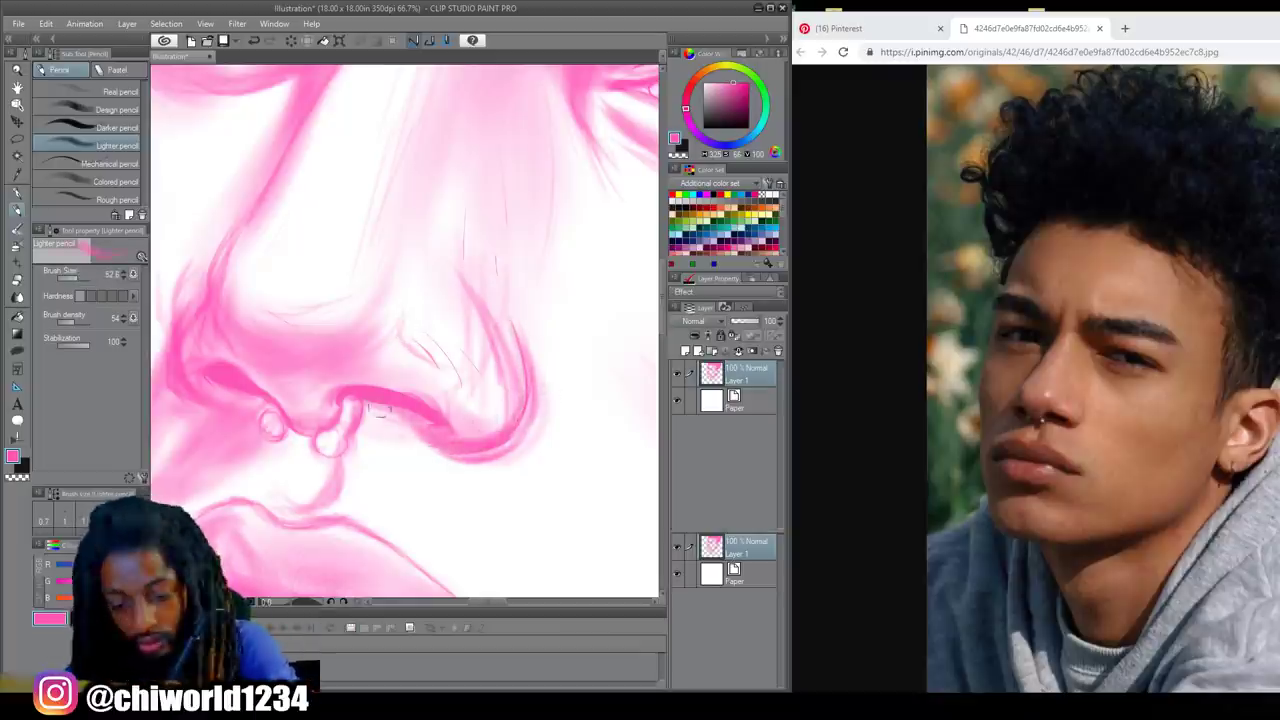
mouse_move(337, 398)
mouse_down()
mouse_move(300, 428)
mouse_move(212, 395)
mouse_move(204, 405)
mouse_up()
key(bracketleft)
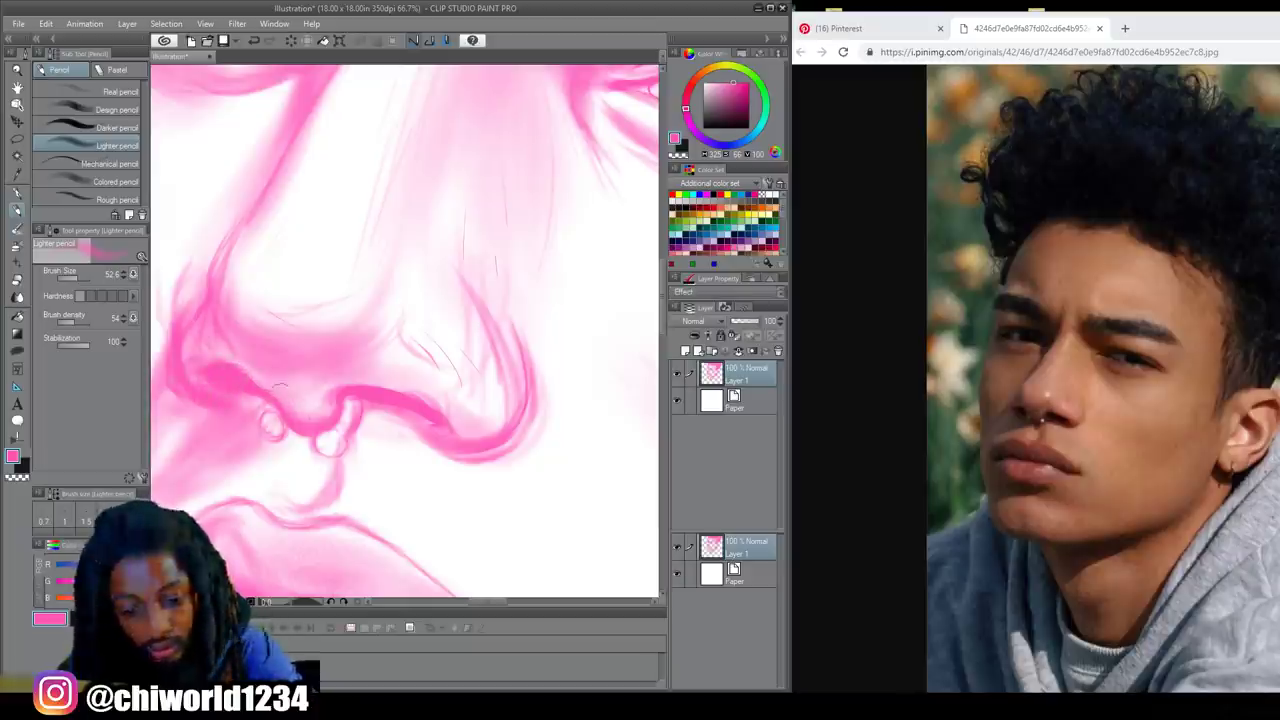
- Enlarge the Lighter pencil to size 144.5, shade the nose tip, and clean up the sketch lines on the near nostril wing
drag(76, 281, 90, 281)
mouse_move(268, 358)
mouse_down()
mouse_move(240, 325)
mouse_move(225, 240)
mouse_move(277, 189)
mouse_up()
mouse_move(361, 342)
mouse_down()
mouse_move(381, 296)
mouse_move(388, 336)
mouse_up()
mouse_move(480, 418)
mouse_down()
mouse_move(510, 339)
mouse_move(423, 320)
mouse_move(465, 295)
mouse_up()
key(e)
key(p)
key(p)
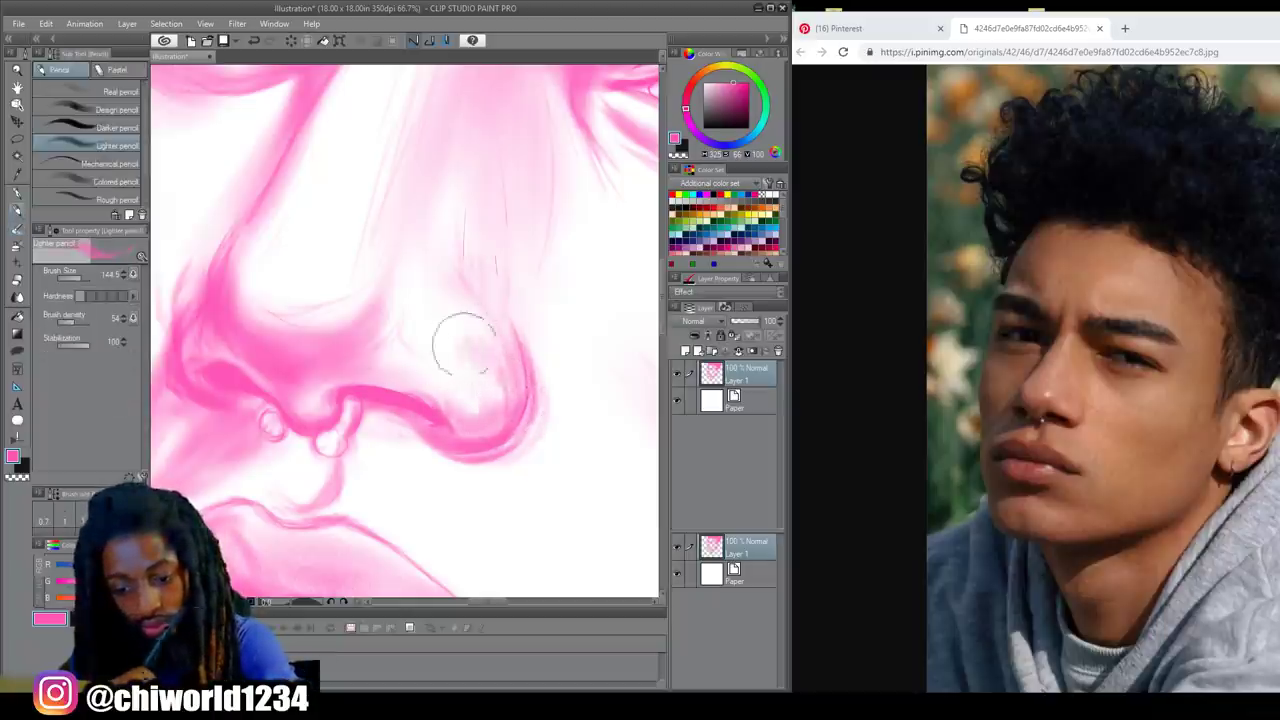
- Undo the last stroke, sample a pale pink from the nose bridge, and blend it over the near nostril wing
key(ctrl+z)
alt+click(491, 204)
alt+click(493, 92)
mouse_move(467, 340)
mouse_down()
mouse_move(428, 287)
mouse_move(388, 304)
mouse_up()
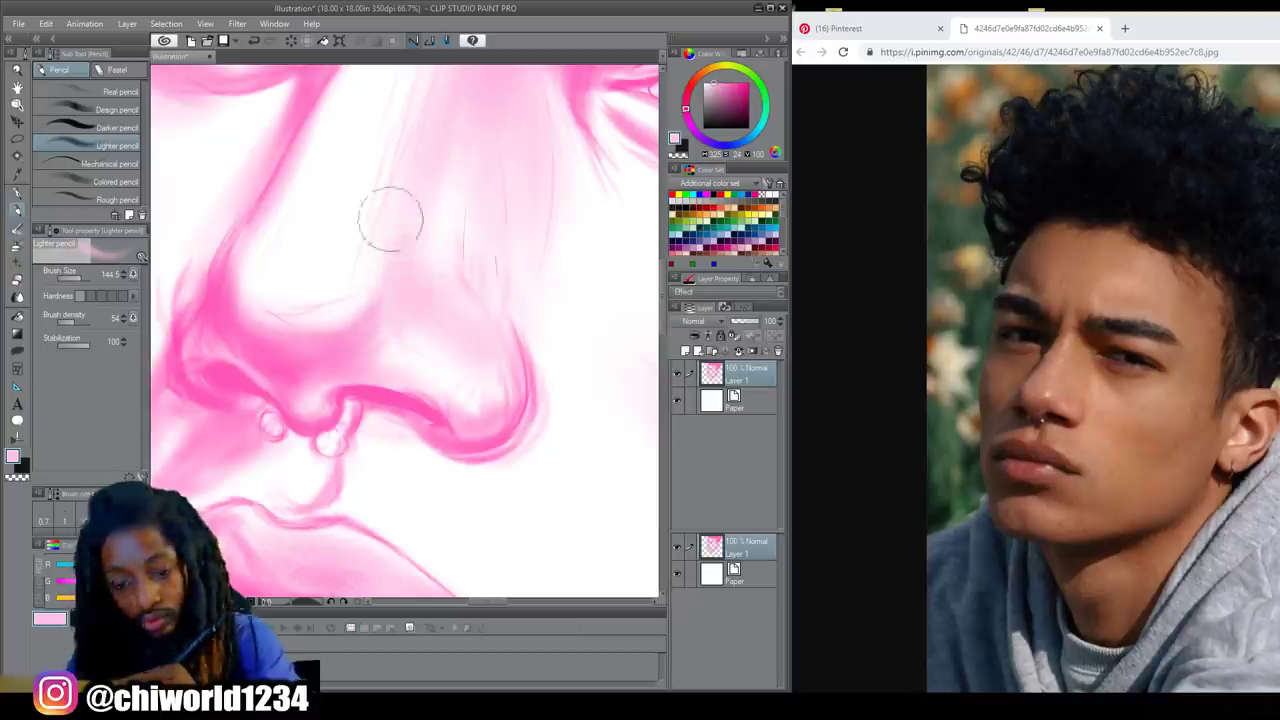
- Shade the nose tip and the near side of the bridge with sampled pinks, using the Soft eraser to clean up beside the bridge
key(ctrl+minus)
key(ctrl+minus)
drag(430, 353, 530, 502)
mouse_move(398, 468)
mouse_down()
mouse_move(361, 464)
mouse_move(372, 484)
mouse_up()
alt+click(361, 484)
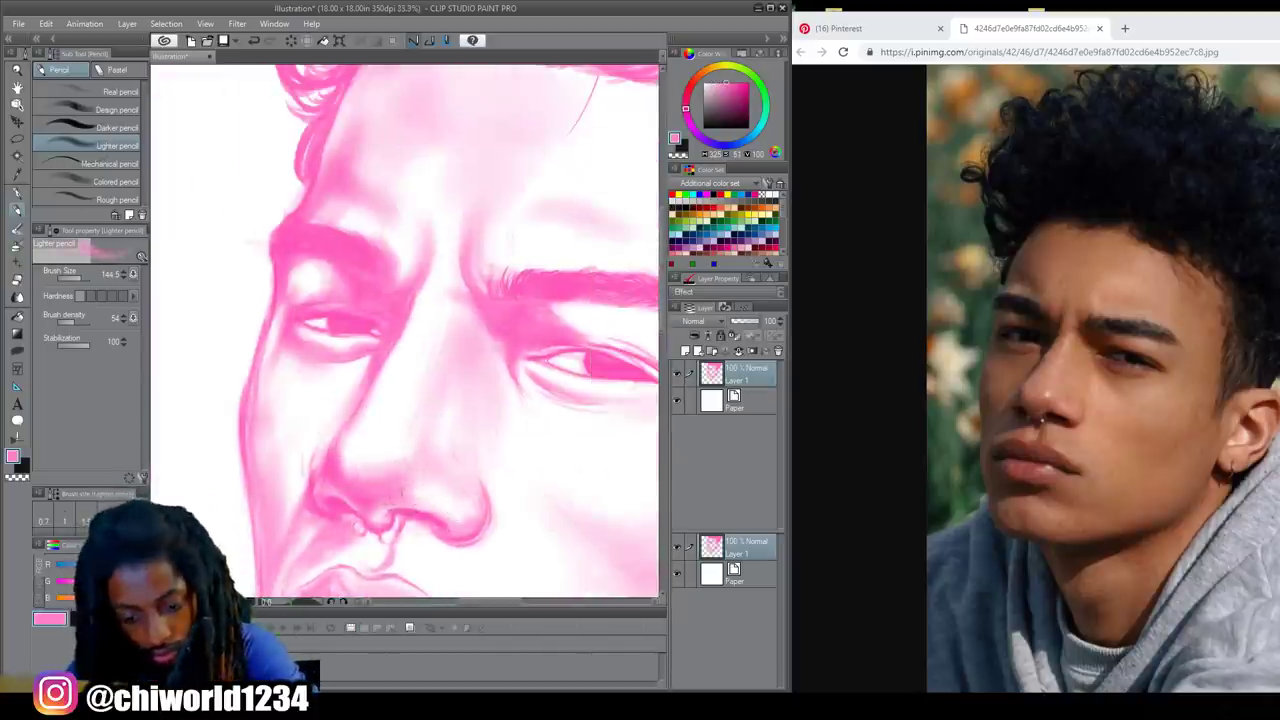
drag(492, 378, 525, 428)
key(e)
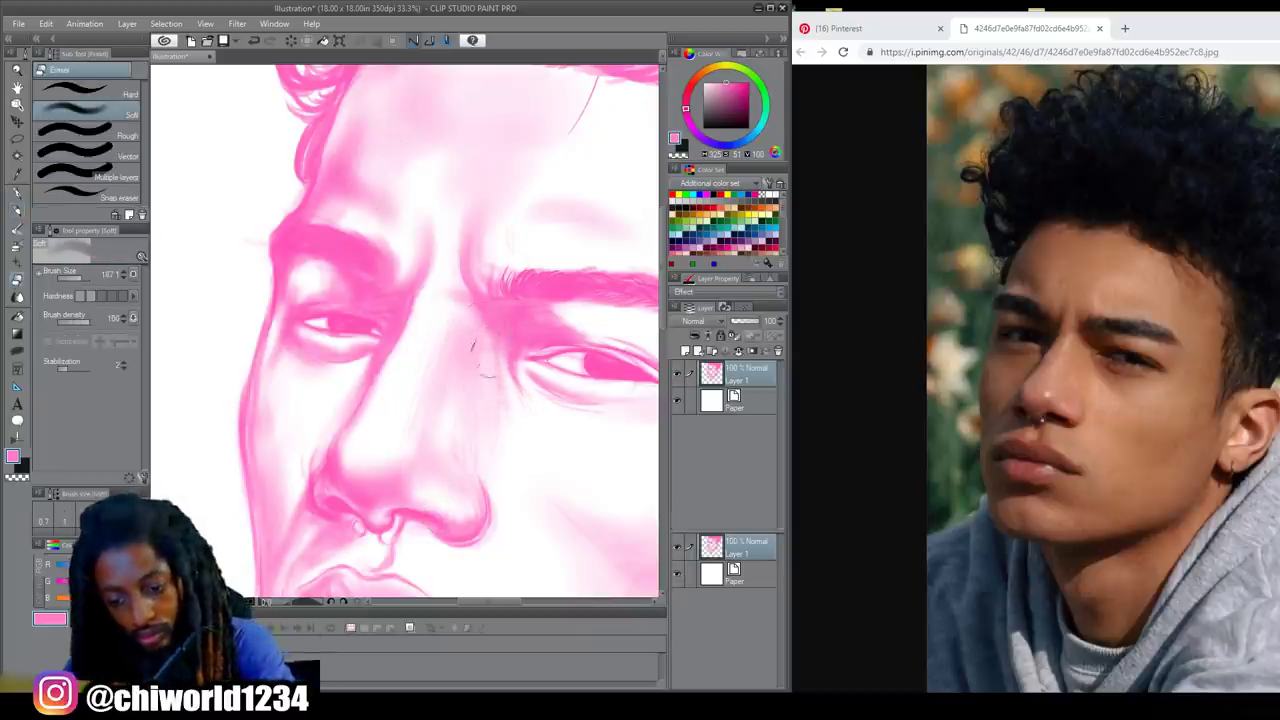
click(17, 228)
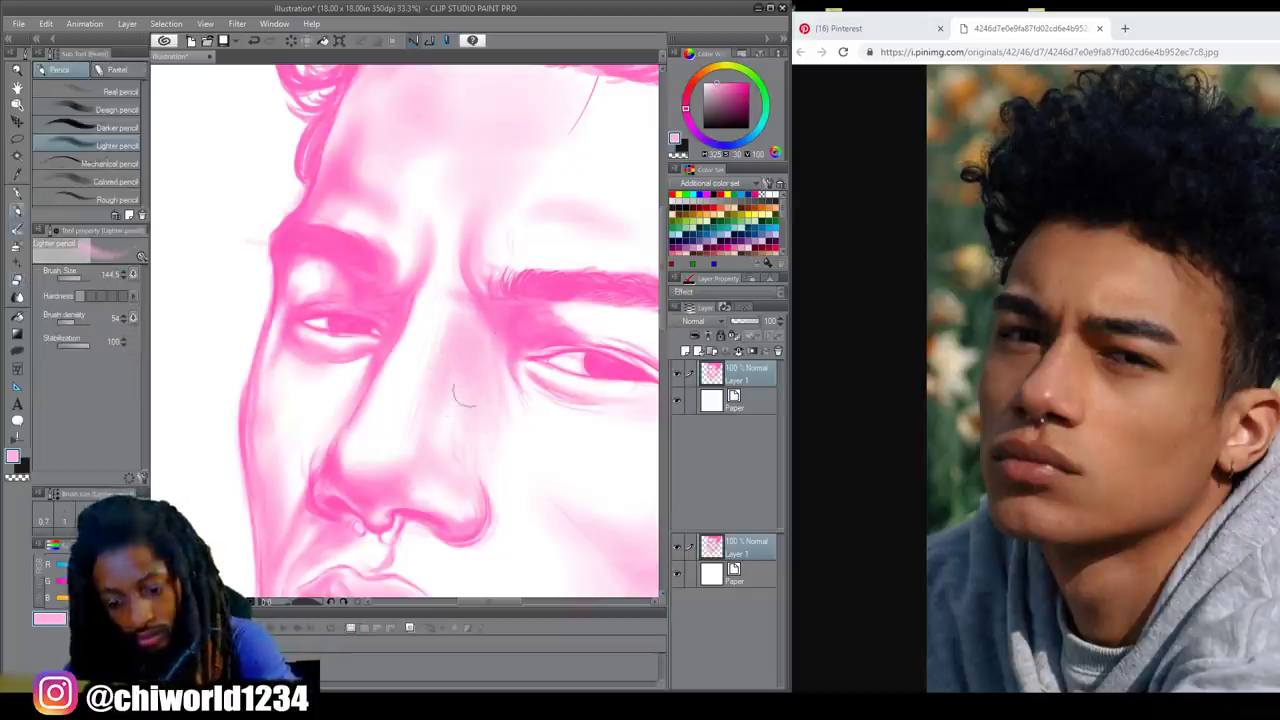
- Enlarge the Lighter pencil to size 324.4 and softly shade the area below the inner corner of the near eye
scroll(571, 489, down, 3)
scroll(571, 450, up, 2)
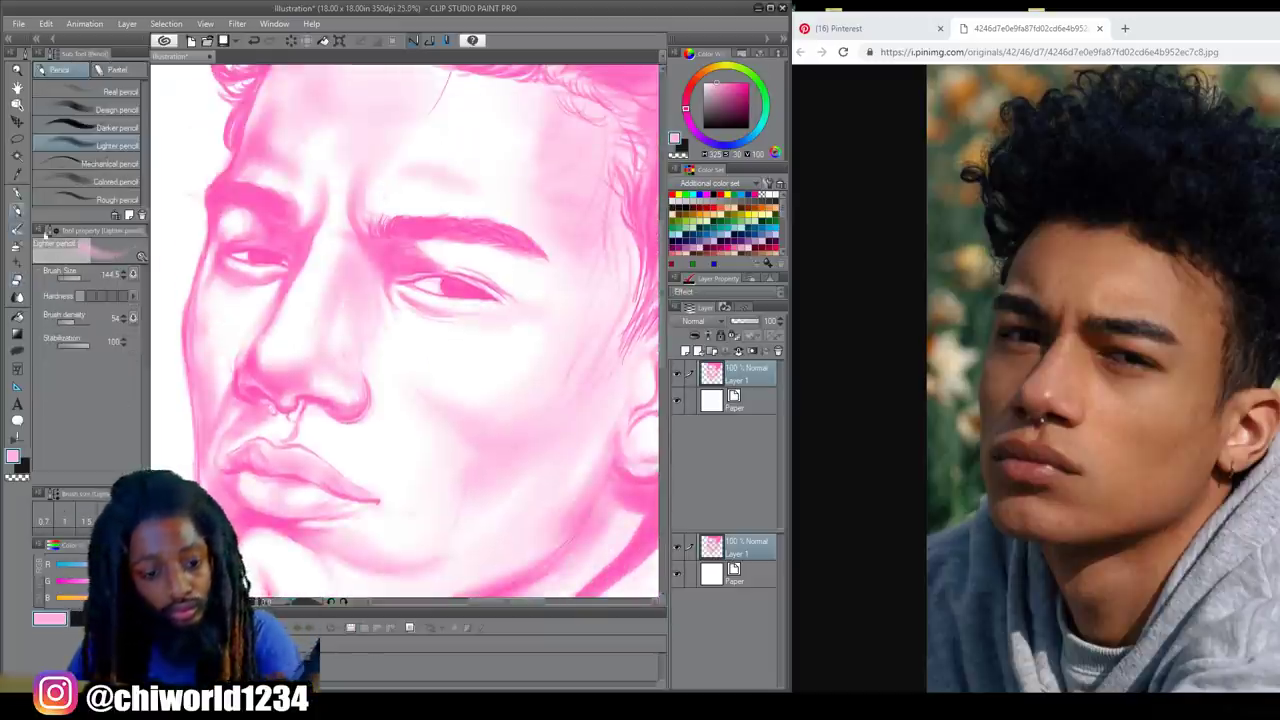
drag(90, 279, 83, 279)
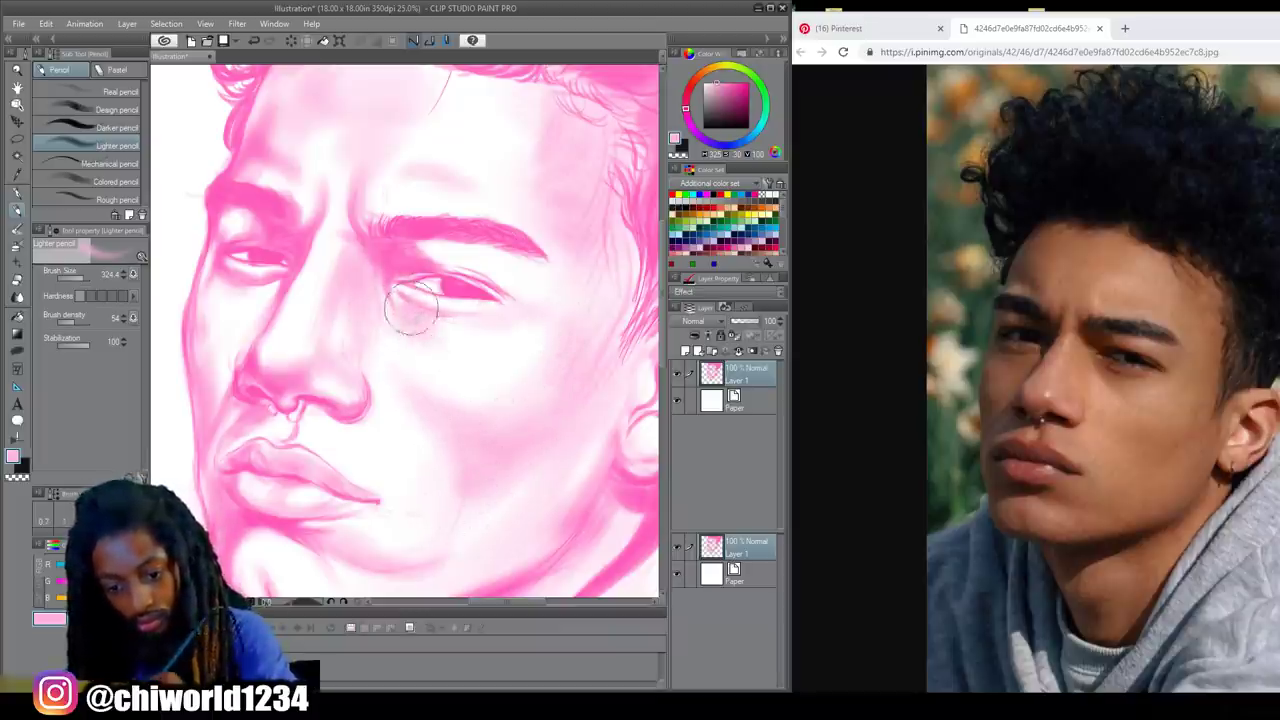
drag(408, 326, 438, 334)
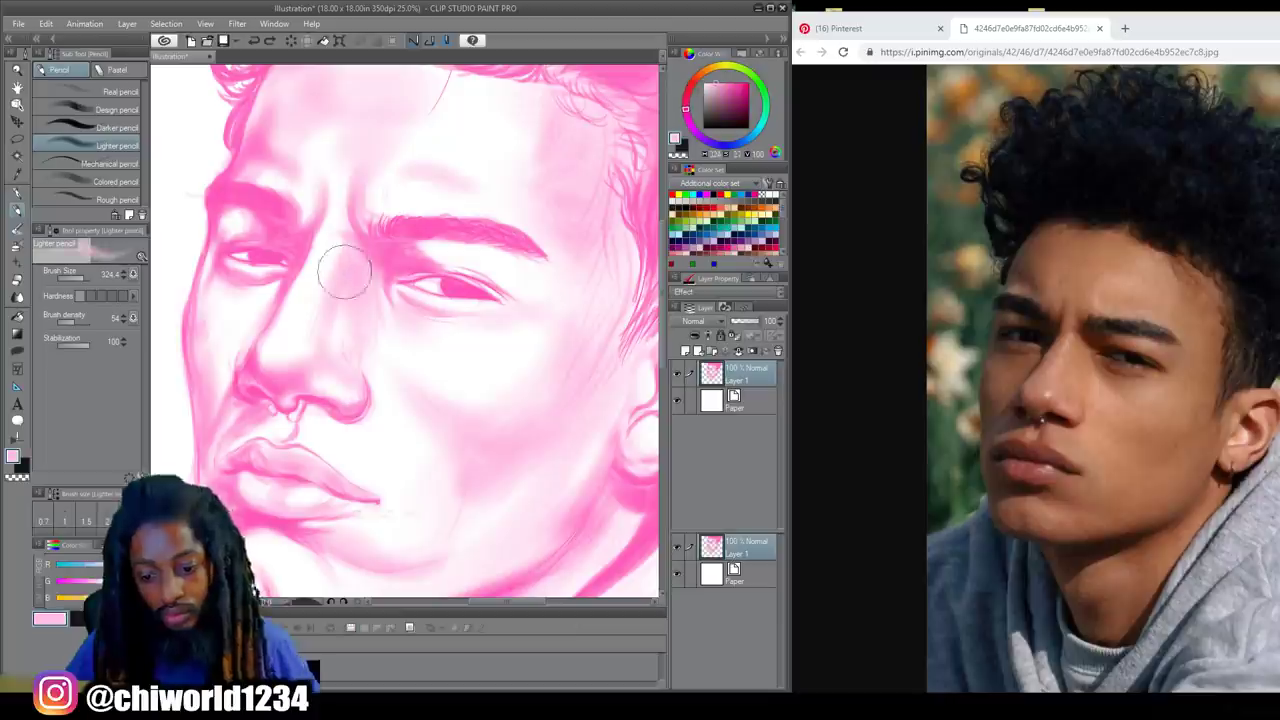
key([)
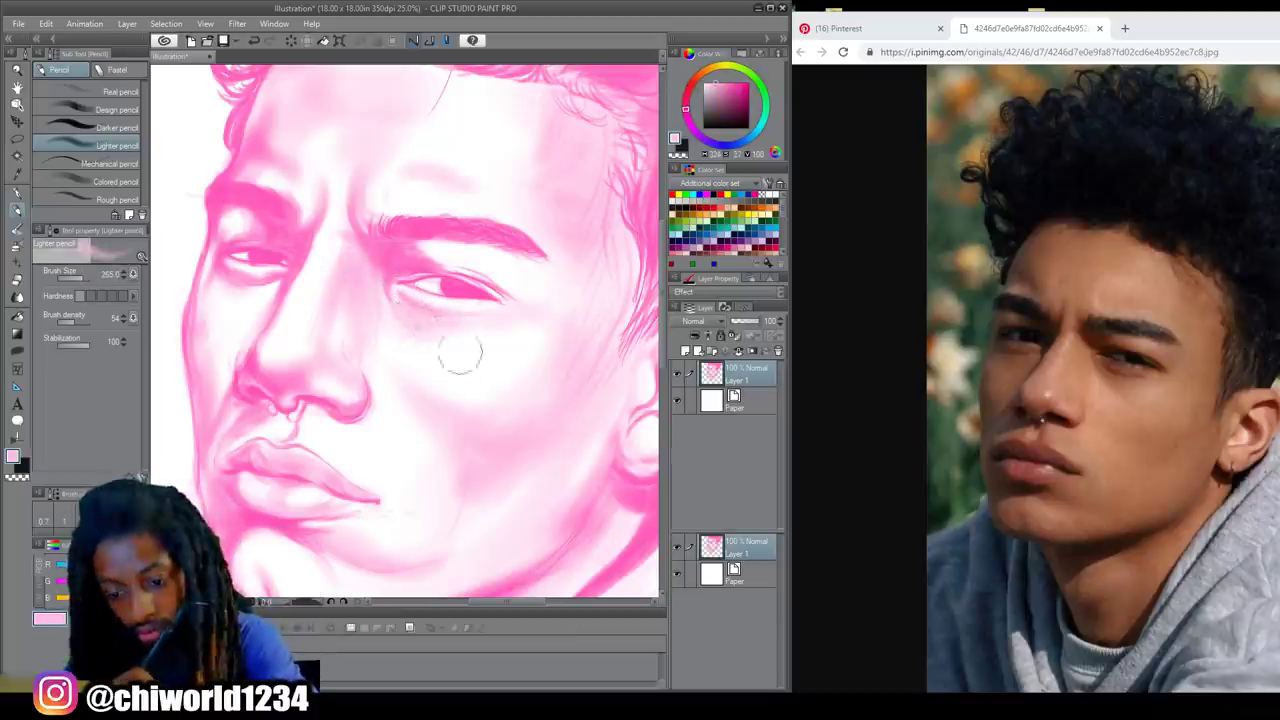
- Enlarge the Lighter pencil to about size 397 and blend soft pale pink shading over the near cheek and jaw
key(ctrl+minus)
key(ctrl+minus)
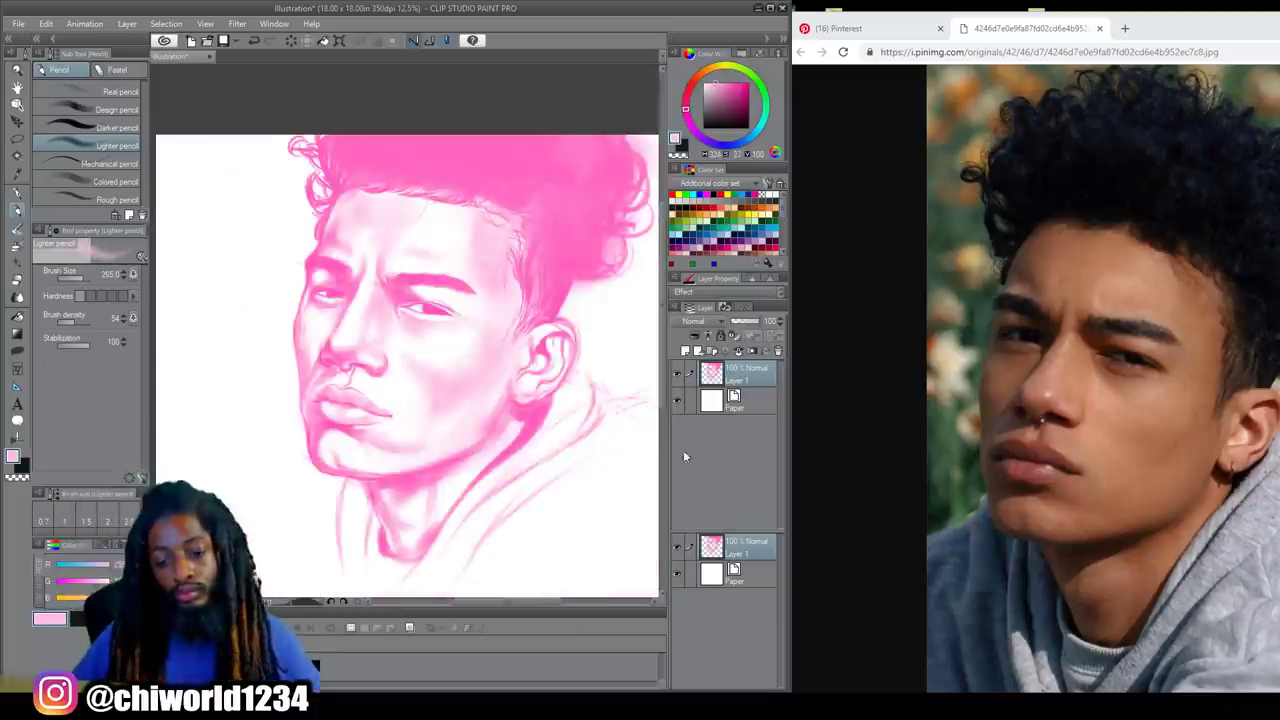
key(ctrl+plus)
key(ctrl+plus)
scroll(541, 464, up, 1)
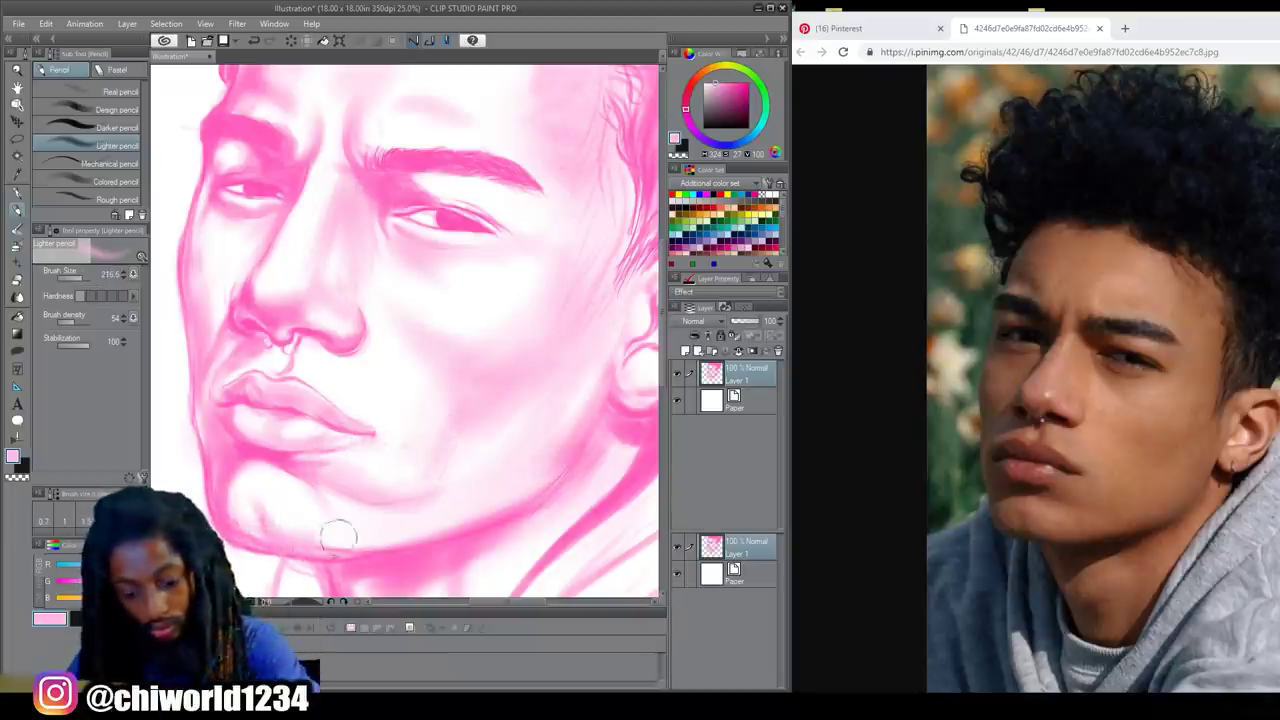
drag(88, 279, 83, 279)
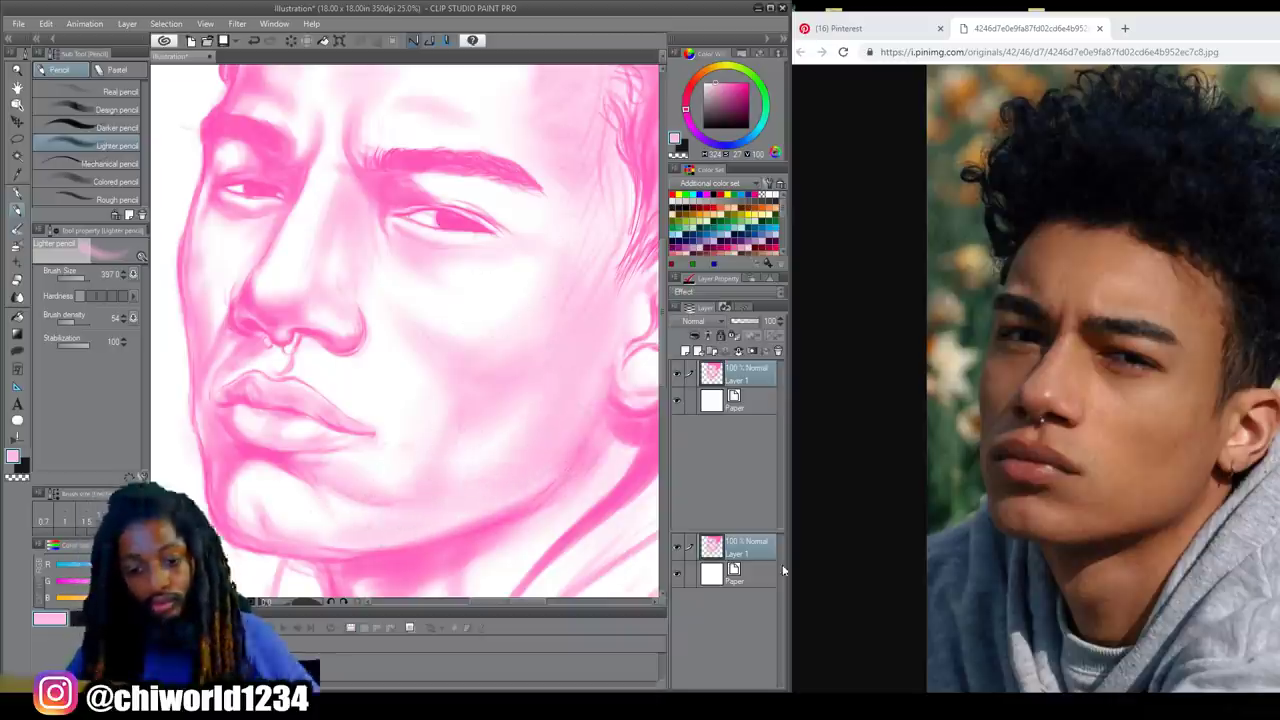
key(ctrl+minus)
key(ctrl+minus)
drag(503, 353, 571, 420)
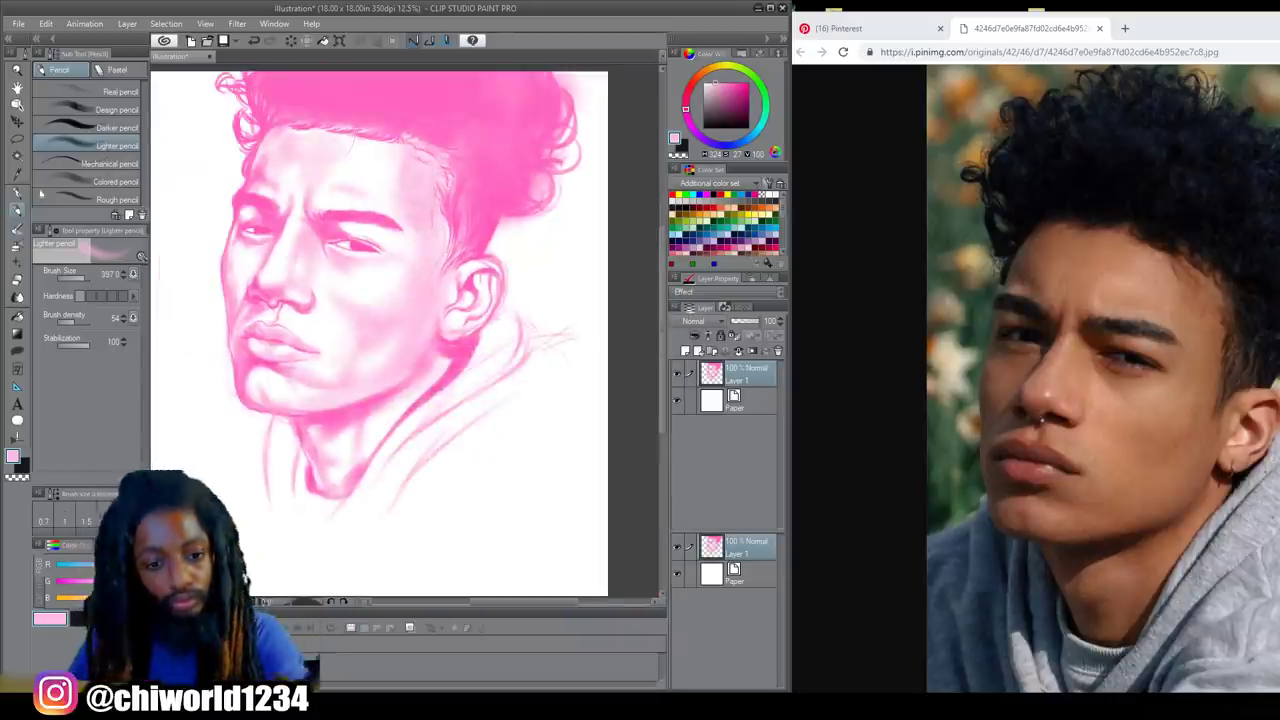
- Switch to the Colored pencil, sample a stronger pink near the eye, and shade along the sideburn, temple and hairline
key(ctrl+plus)
key(ctrl+plus)
drag(450, 145, 511, 280)
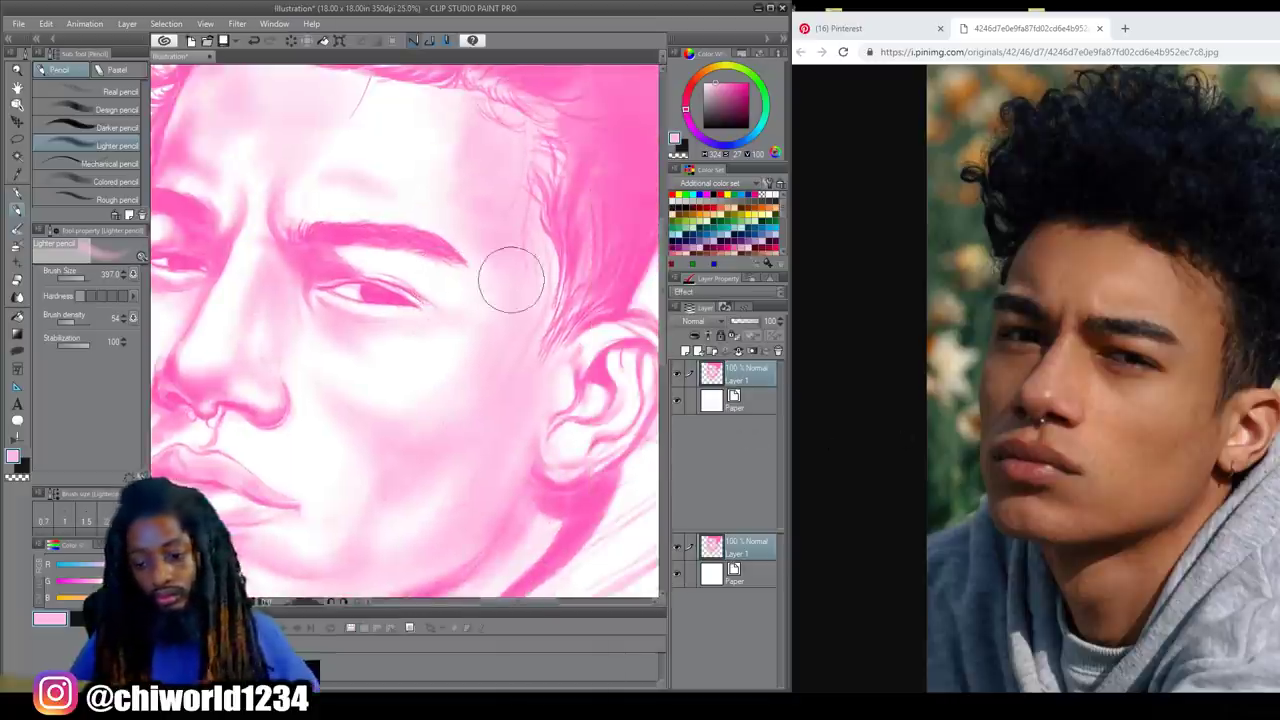
click(60, 181)
alt+click(422, 287)
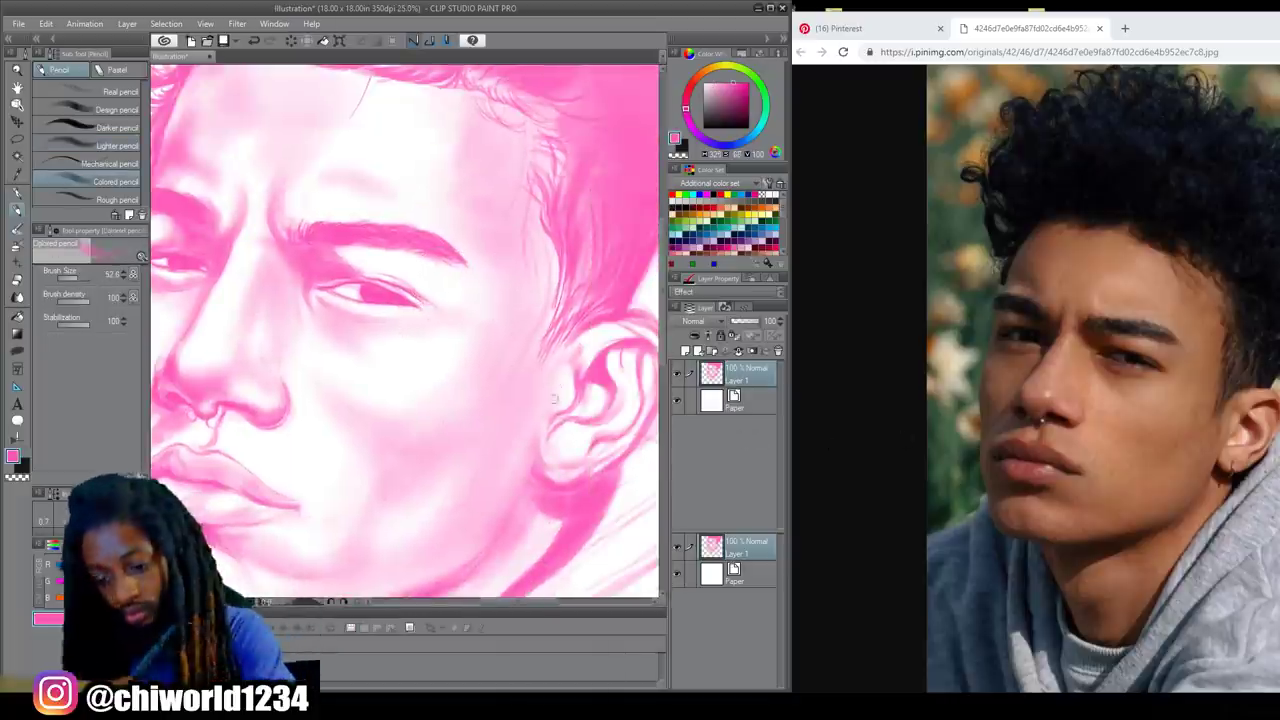
mouse_move(535, 372)
mouse_down()
mouse_move(560, 300)
mouse_move(584, 276)
mouse_up()
mouse_move(545, 336)
mouse_down()
mouse_move(556, 250)
mouse_move(542, 130)
mouse_move(488, 77)
mouse_up()
drag(530, 138, 459, 82)
- Enlarge the Colored pencil to size 176.9 and deepen the shading on the lips and chin
scroll(529, 549, down, 3)
scroll(515, 510, up, 5)
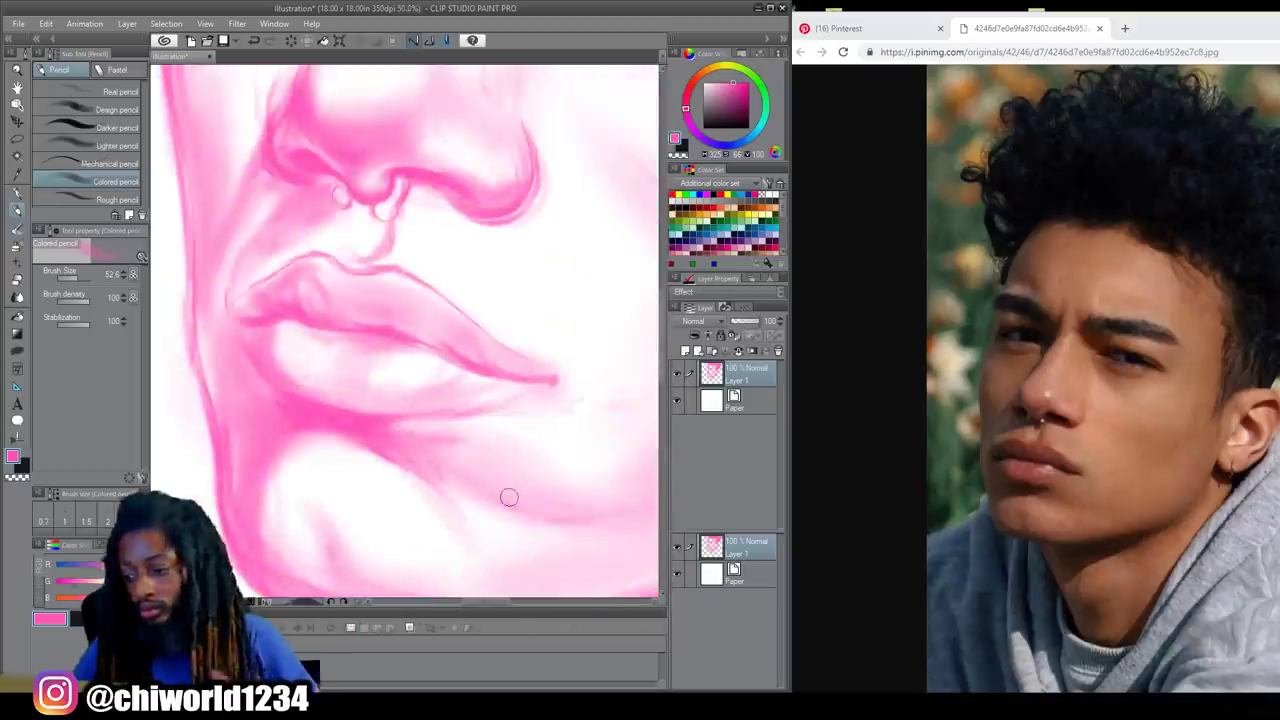
key(])
key(])
key(])
key(])
key(])
mouse_move(502, 357)
mouse_down()
mouse_move(435, 302)
mouse_move(401, 309)
mouse_move(326, 302)
mouse_up()
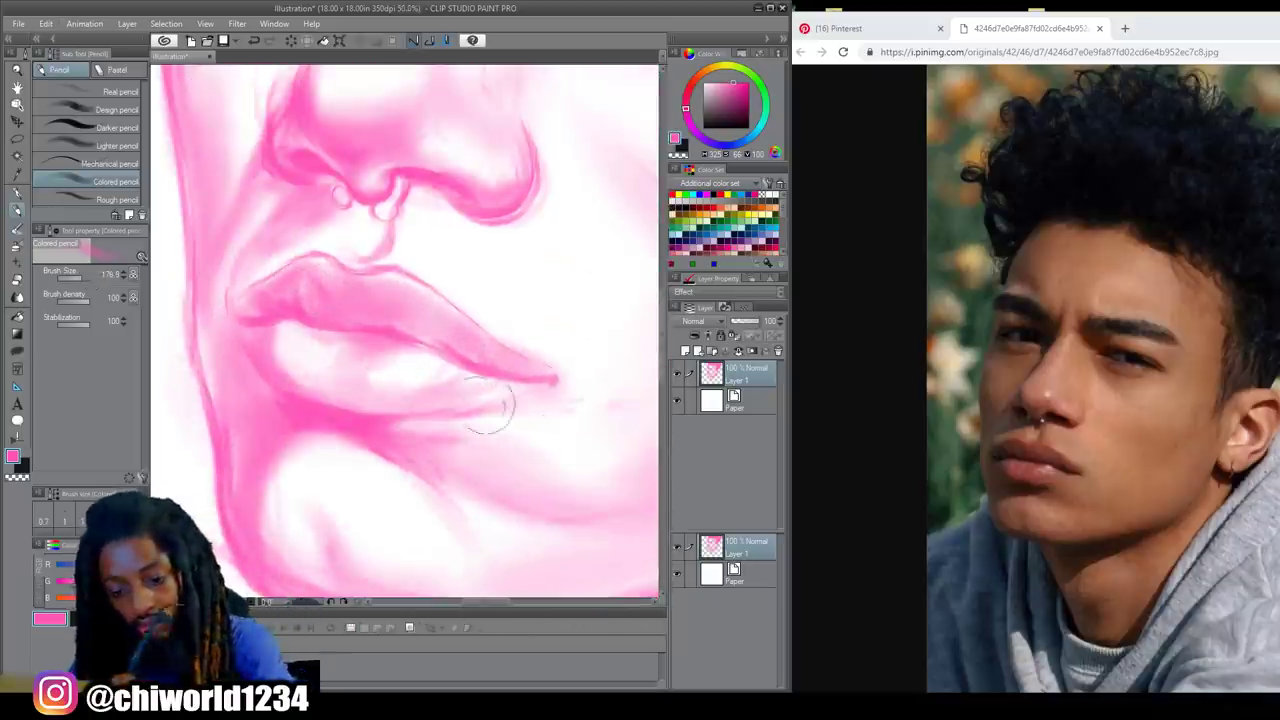
scroll(421, 490, down, 2)
drag(420, 532, 357, 509)
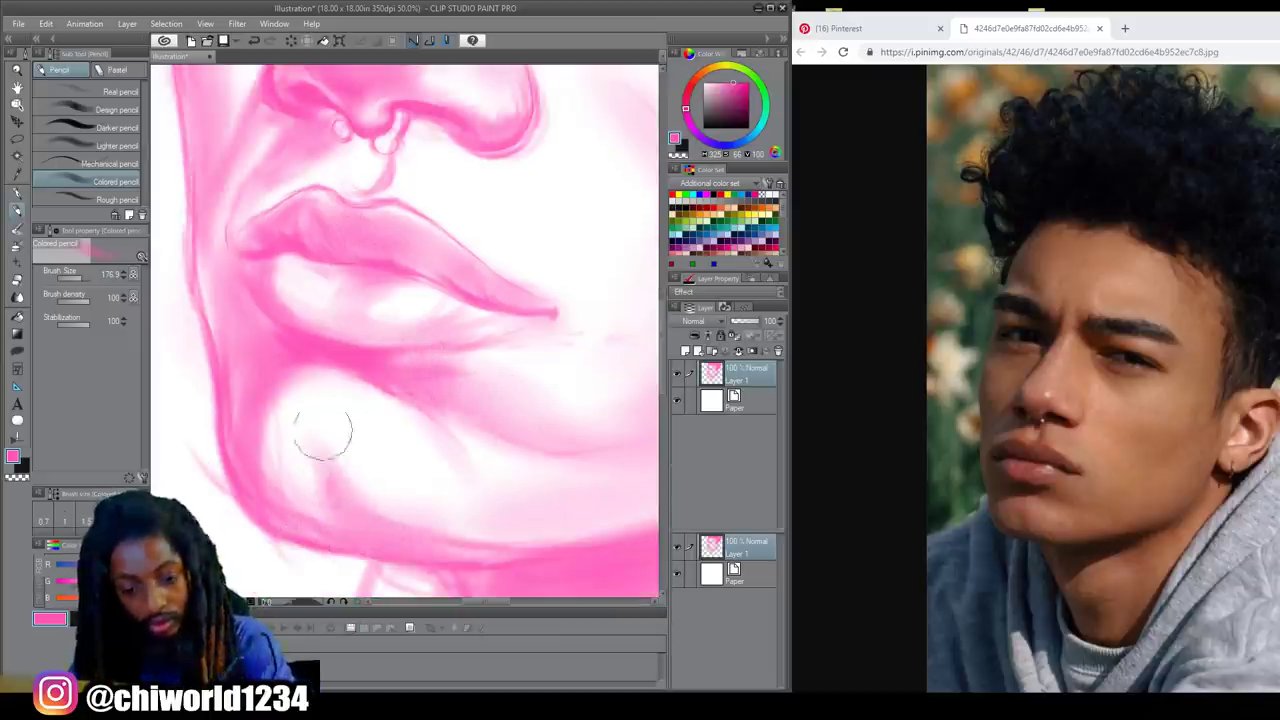
scroll(538, 522, down, 4)
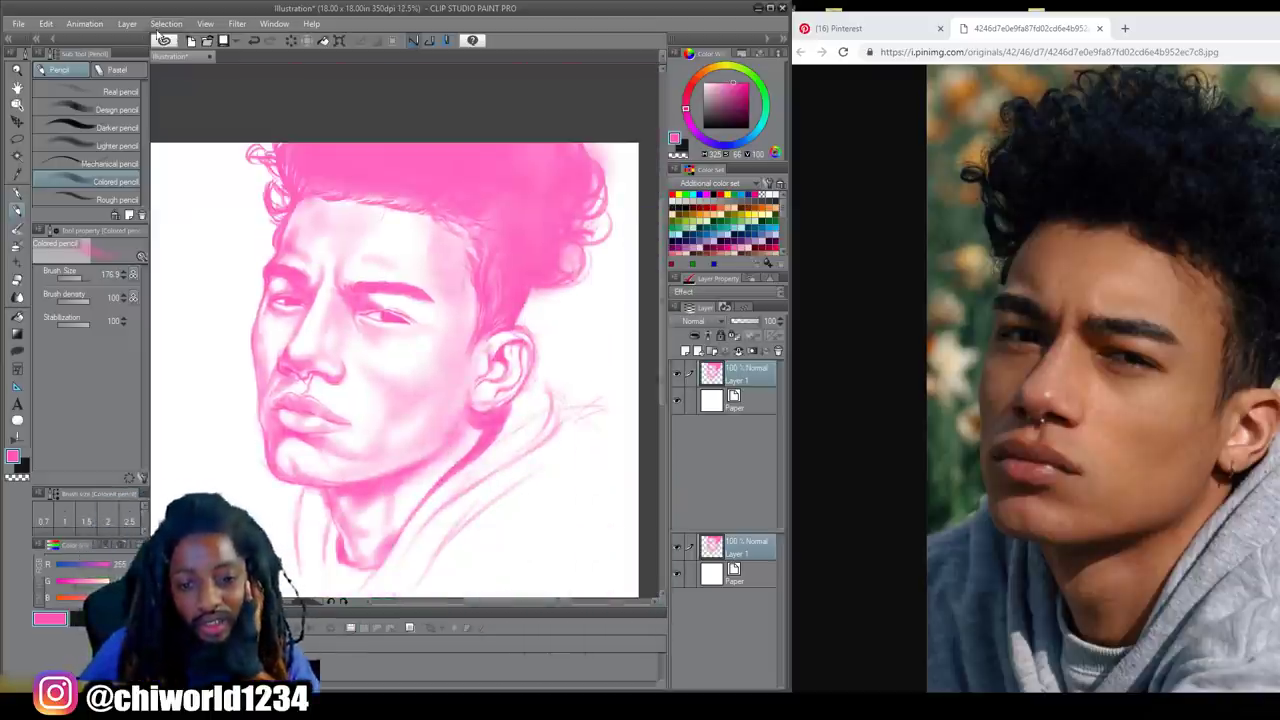
- Try a Reverse Gradient correction layer over the portrait and undo it
click(130, 26)
mouse_move(190, 74)
click(360, 124)
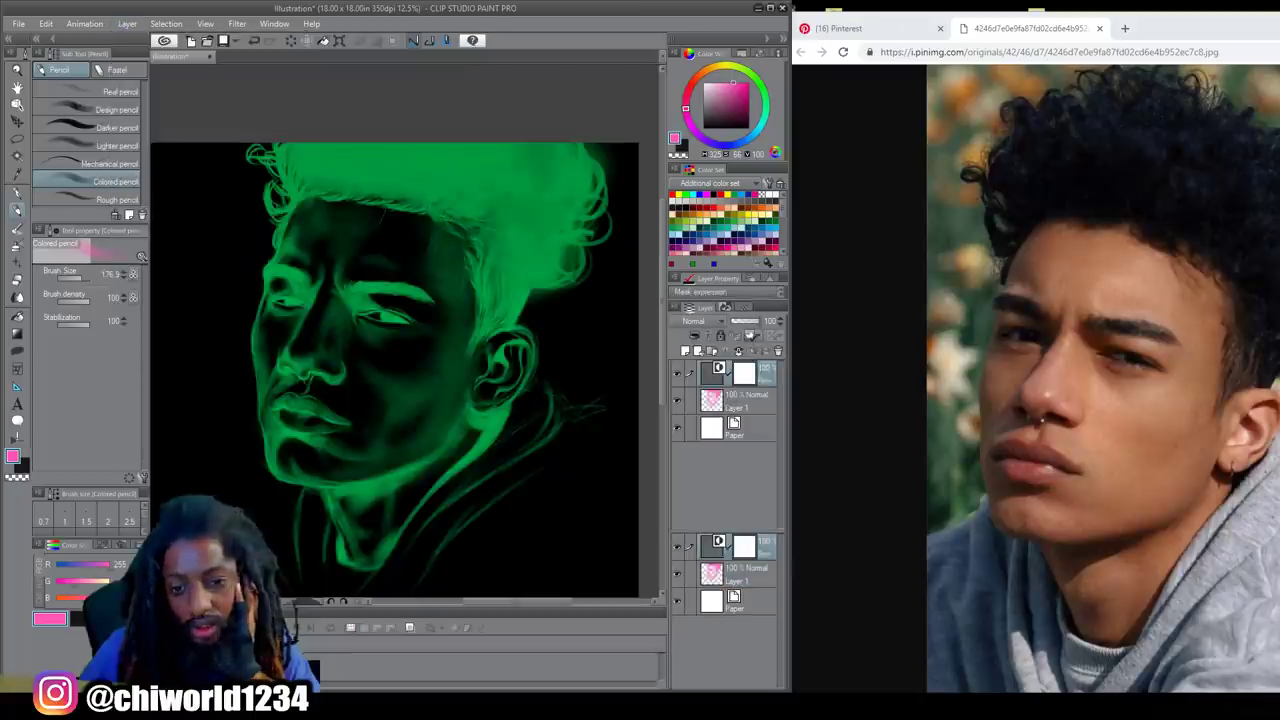
key(ctrl+z)
click(127, 23)
click(400, 88)
drag(461, 527, 545, 568)
mouse_move(377, 568)
mouse_down()
mouse_move(414, 568)
mouse_move(376, 568)
mouse_up()
drag(377, 528, 430, 532)
click(586, 428)
- Try shifting the portrait's colors with a Color balance correction layer
click(162, 23)
mouse_move(130, 24)
mouse_move(181, 73)
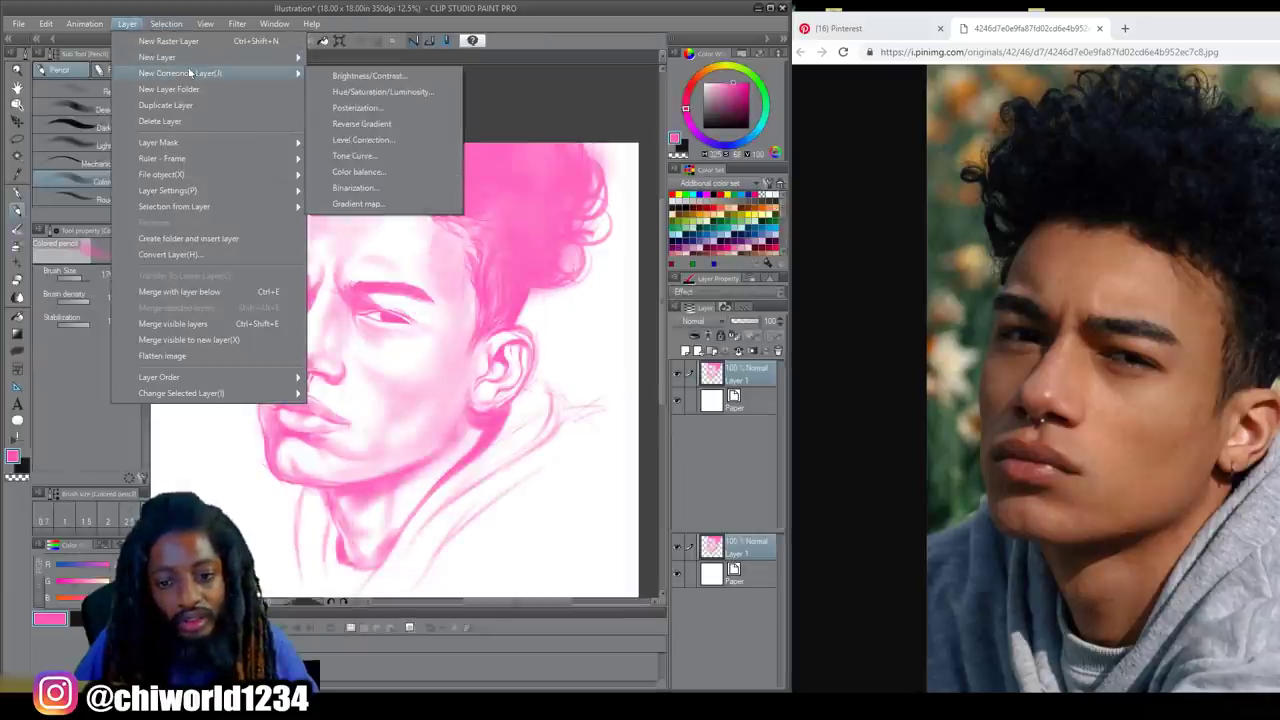
click(358, 171)
drag(1050, 430, 947, 424)
click(1067, 380)
click(1047, 400)
mouse_move(1047, 398)
mouse_down()
mouse_move(1008, 400)
mouse_move(1037, 381)
mouse_up()
click(909, 463)
drag(1010, 424, 1012, 423)
drag(1014, 402, 1050, 420)
click(941, 381)
click(1163, 358)
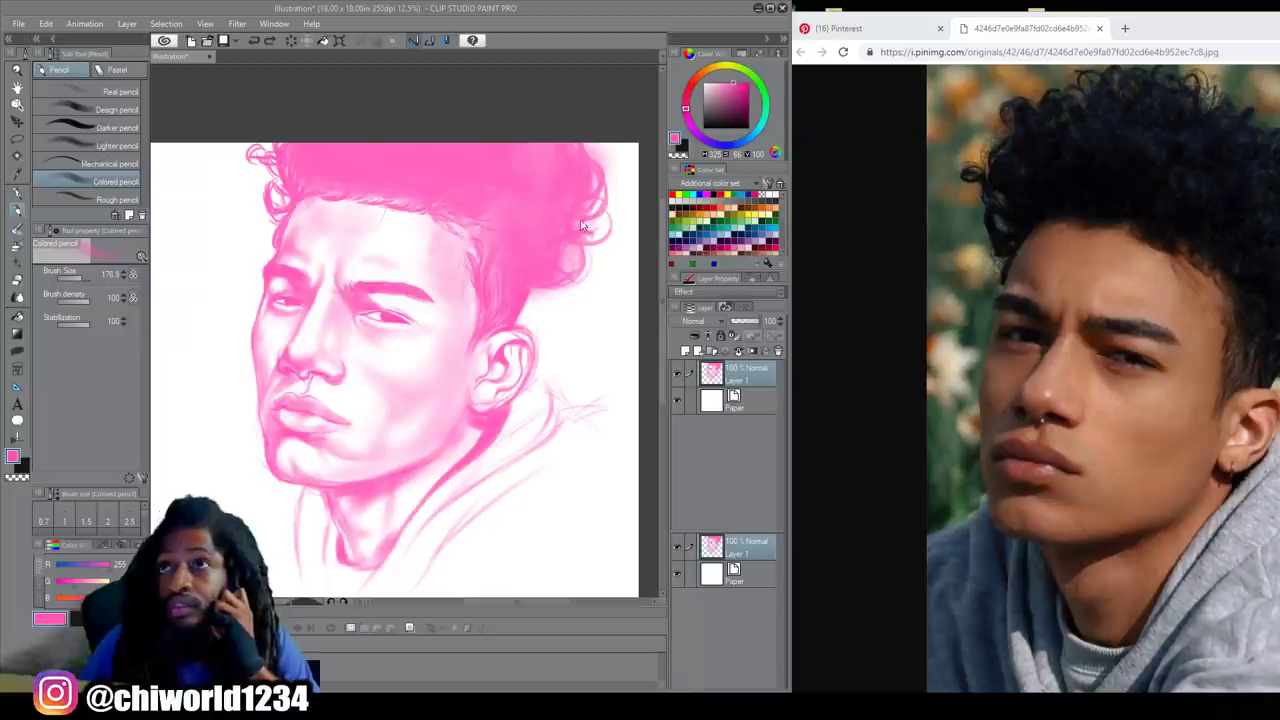
- Add a Hue/Saturation/Luminosity correction layer that shifts the hue slightly and strongly lowers the saturation, muting the pink to a brownish grey
click(127, 23)
mouse_move(191, 74)
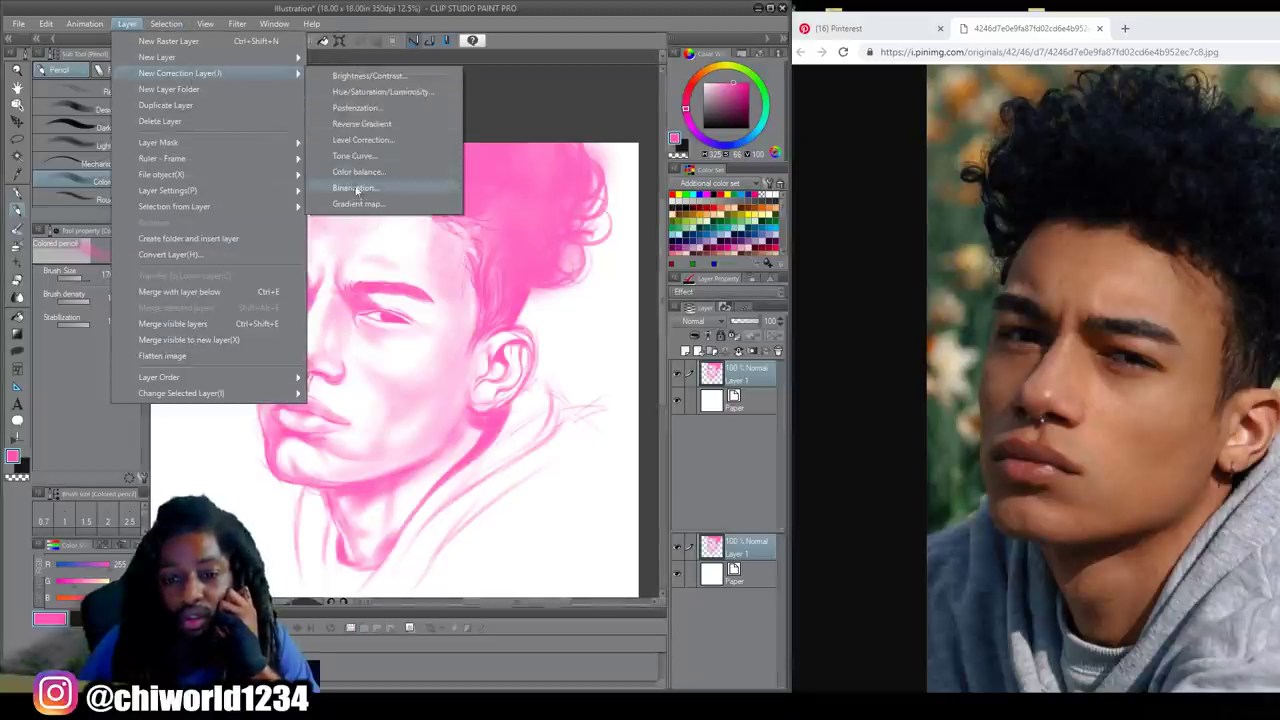
click(364, 91)
drag(940, 393, 838, 406)
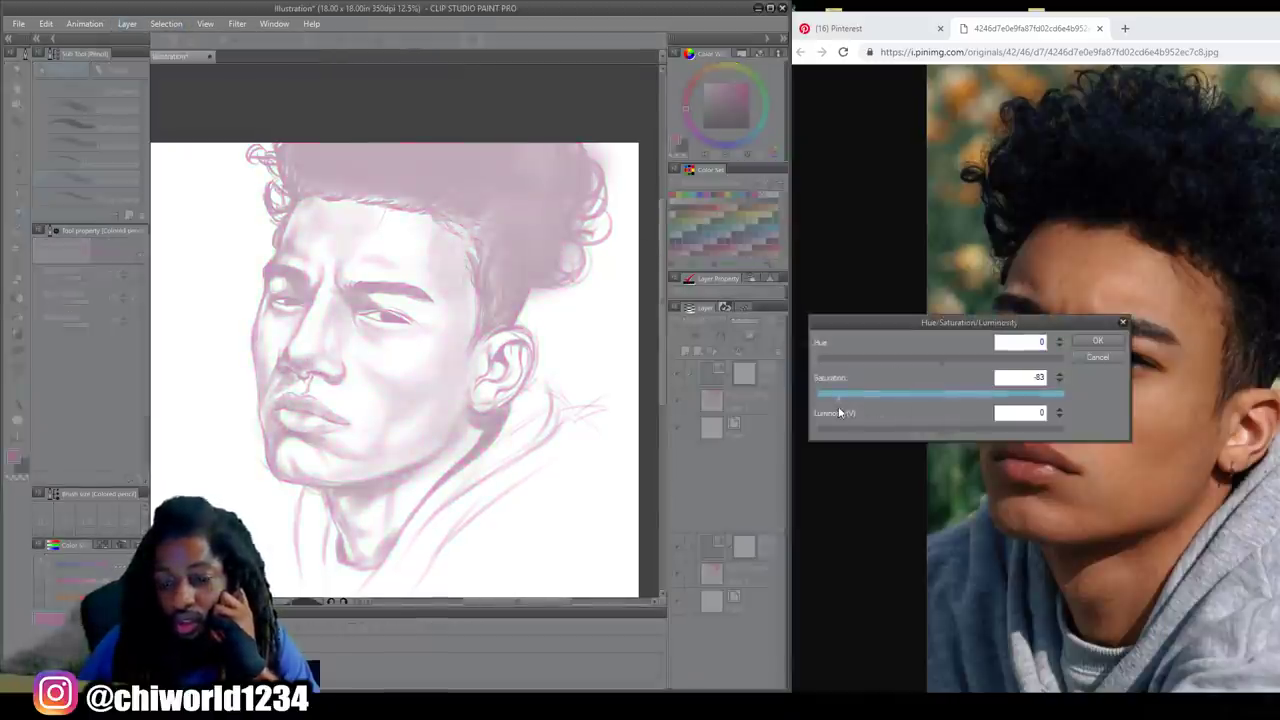
click(959, 362)
drag(959, 367, 952, 367)
mouse_move(942, 431)
mouse_down()
mouse_move(1012, 434)
mouse_move(941, 432)
mouse_up()
drag(943, 396, 892, 395)
drag(940, 360, 967, 370)
drag(924, 398, 836, 412)
click(1097, 343)
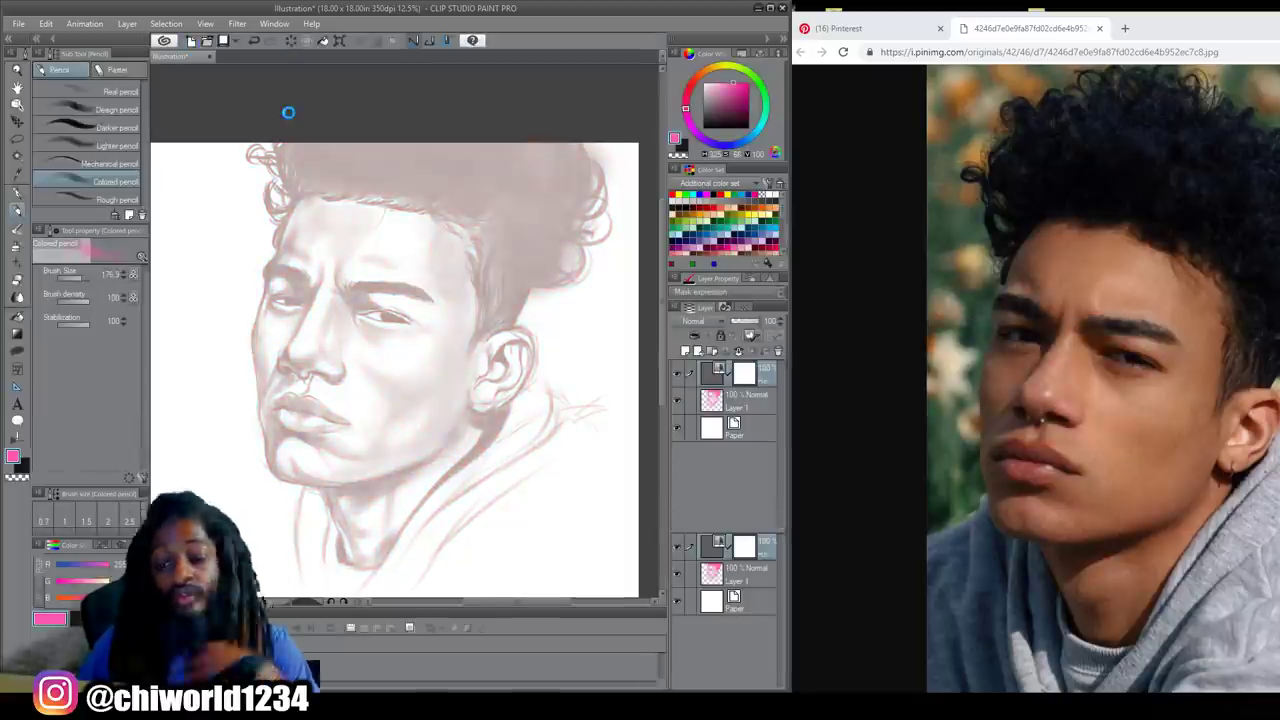